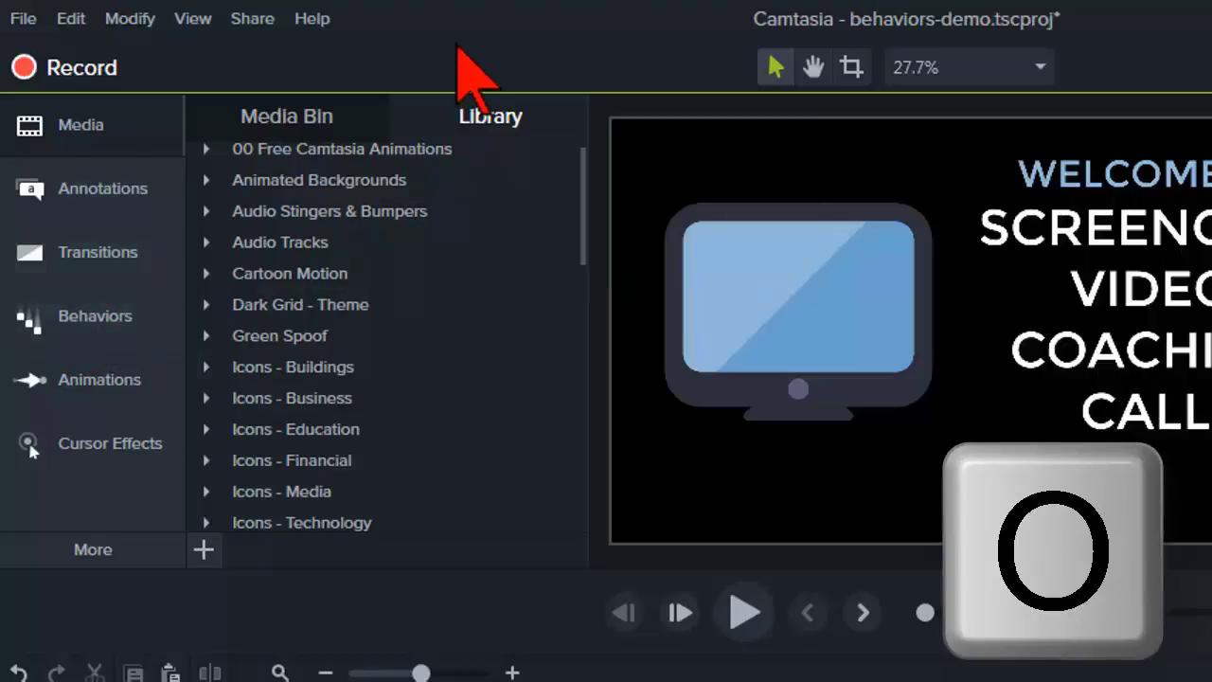
Open the Behaviors presets, look through them, and enlarge the timeline area to reveal both tracks.
key("b")
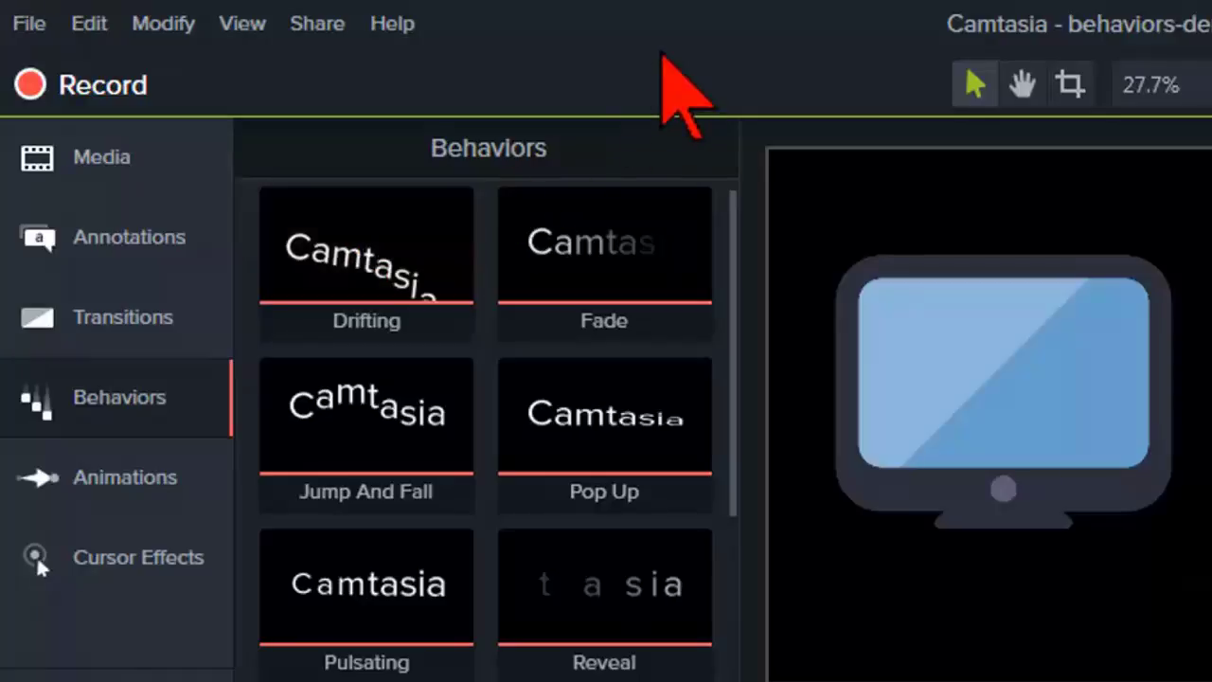
left_click(731, 210)
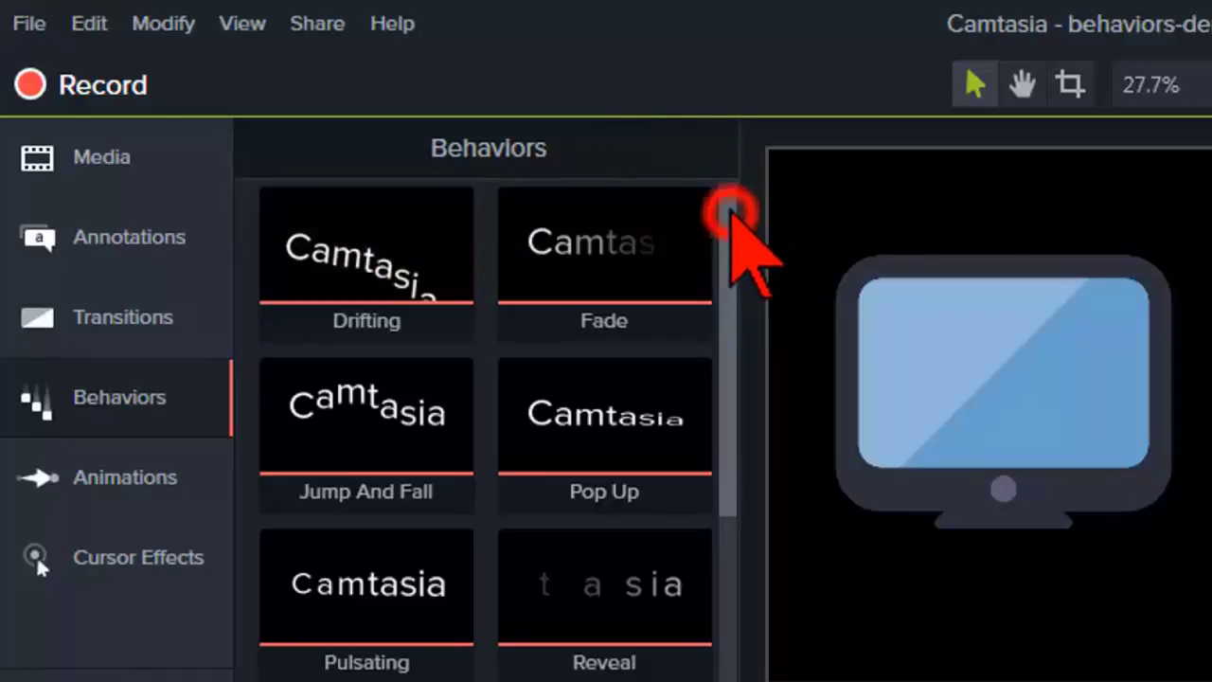
left_click_drag(730, 211, 748, 431)
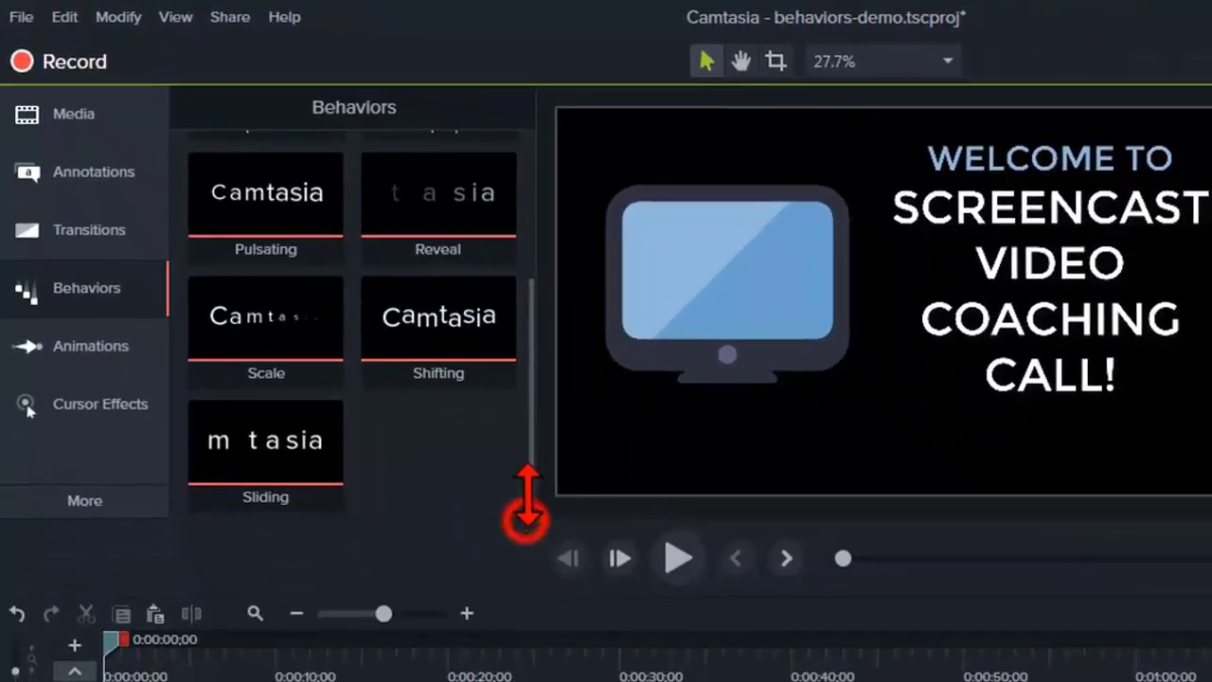
left_click_drag(527, 492, 525, 417)
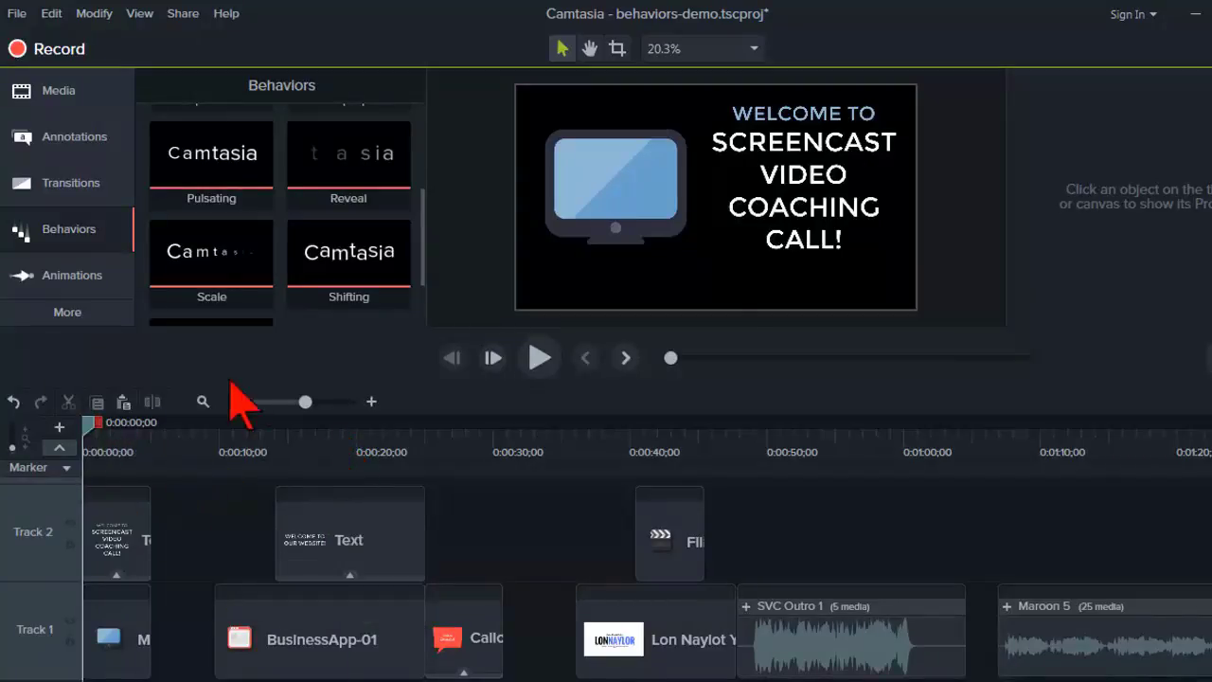
Examine the text, monitor, website, logo and film clapper clips along the timeline, then return the playhead to the start.
left_click(799, 188)
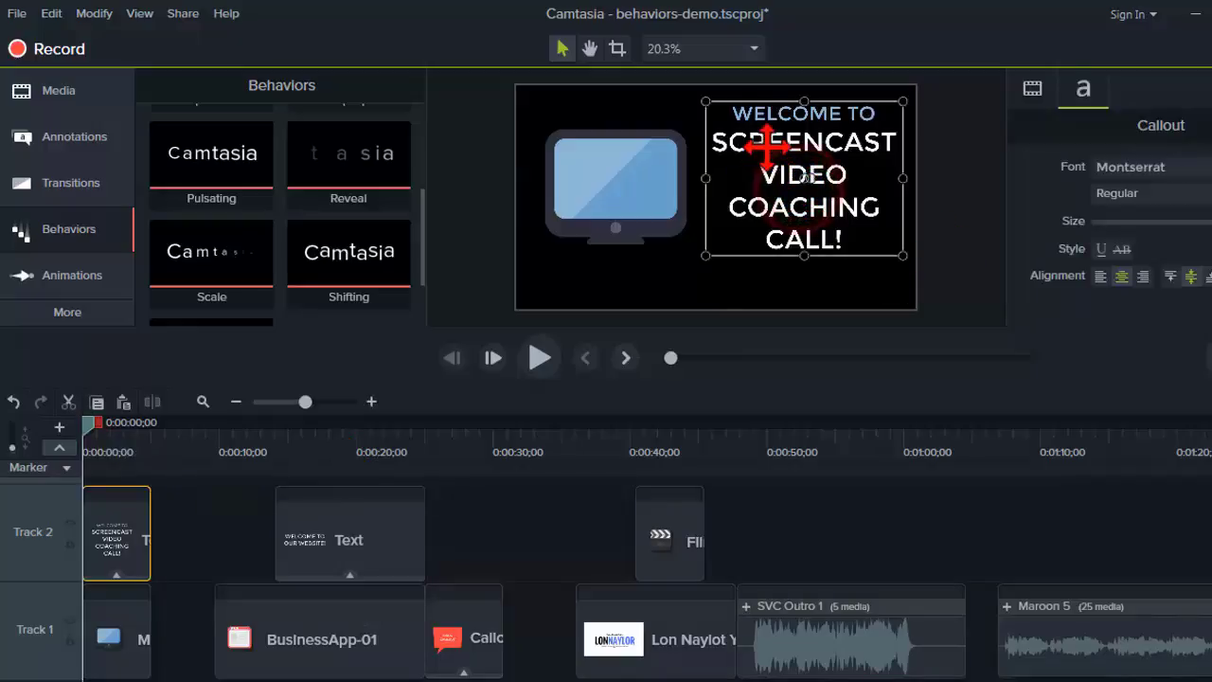
left_click(114, 635)
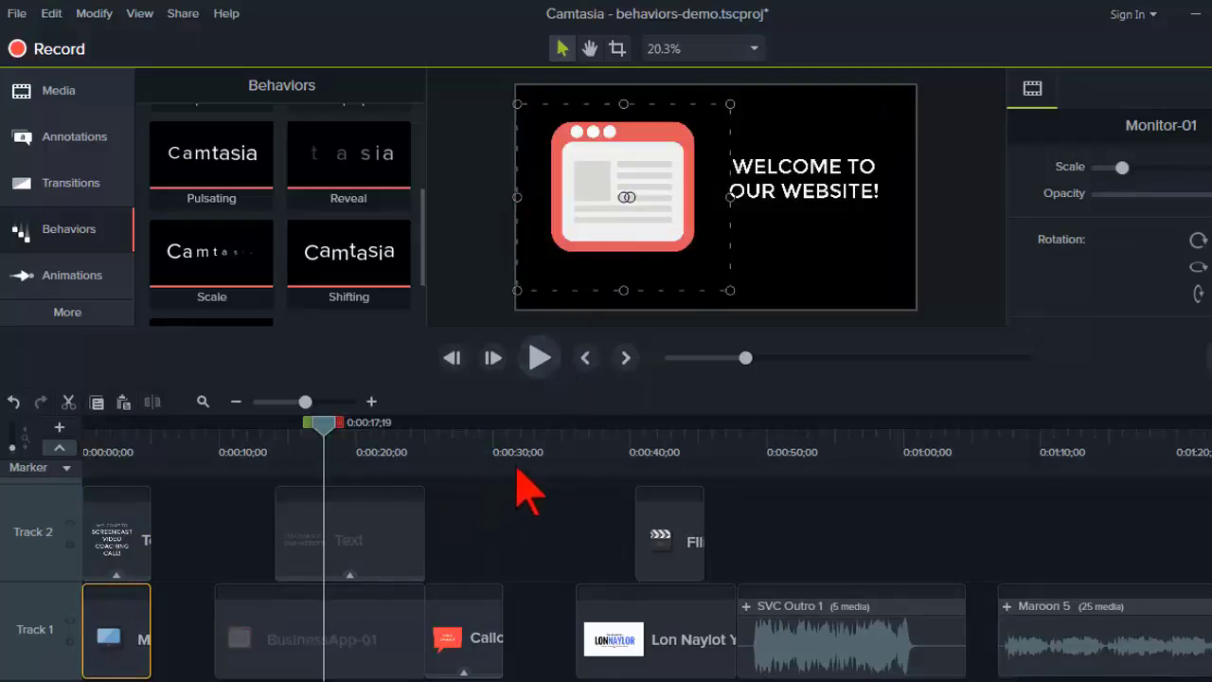
left_click(592, 437)
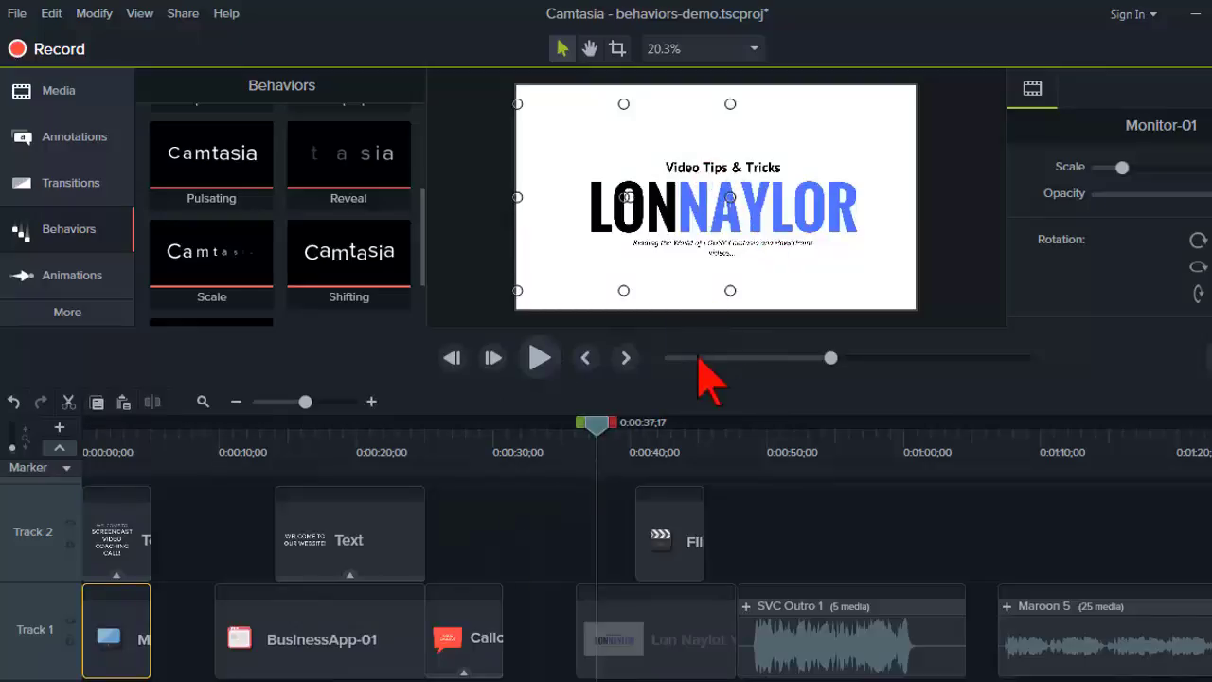
left_click(551, 445)
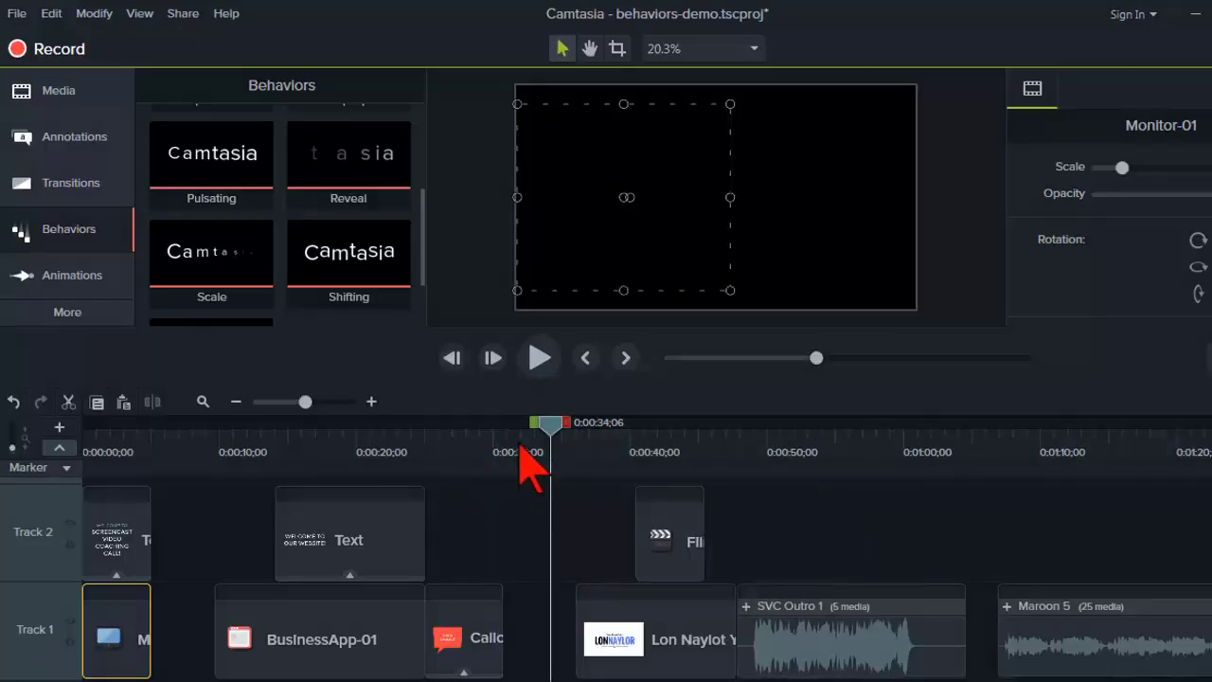
left_click(663, 544)
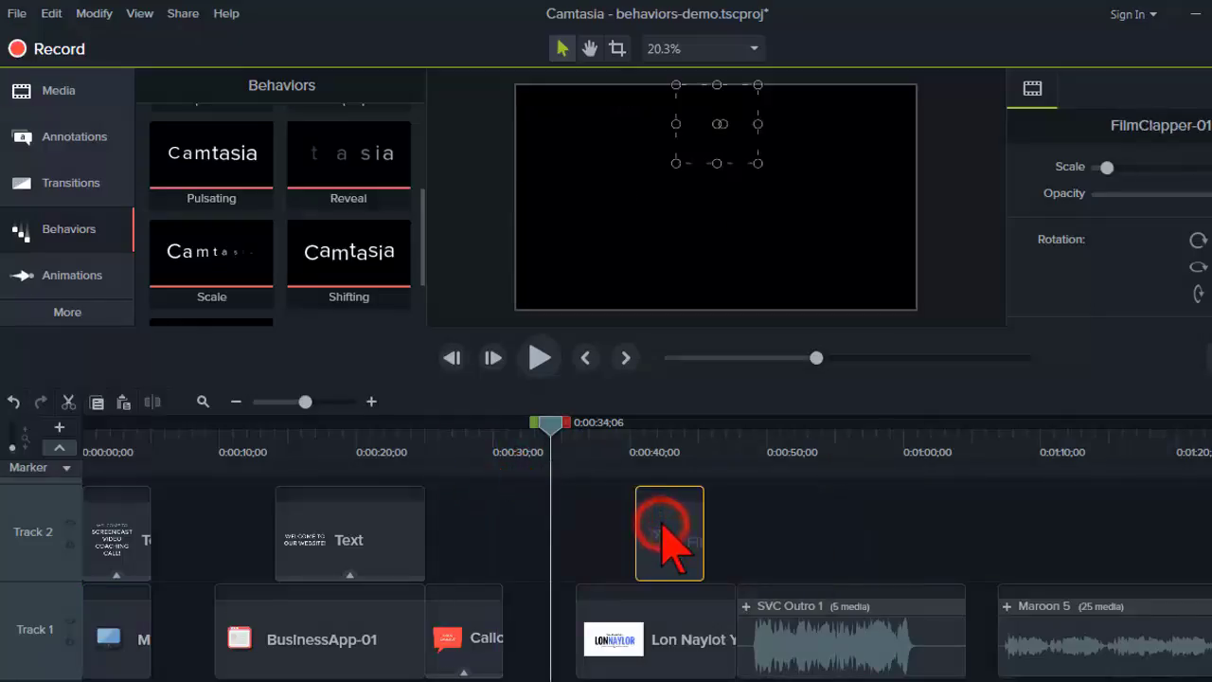
left_click(673, 473)
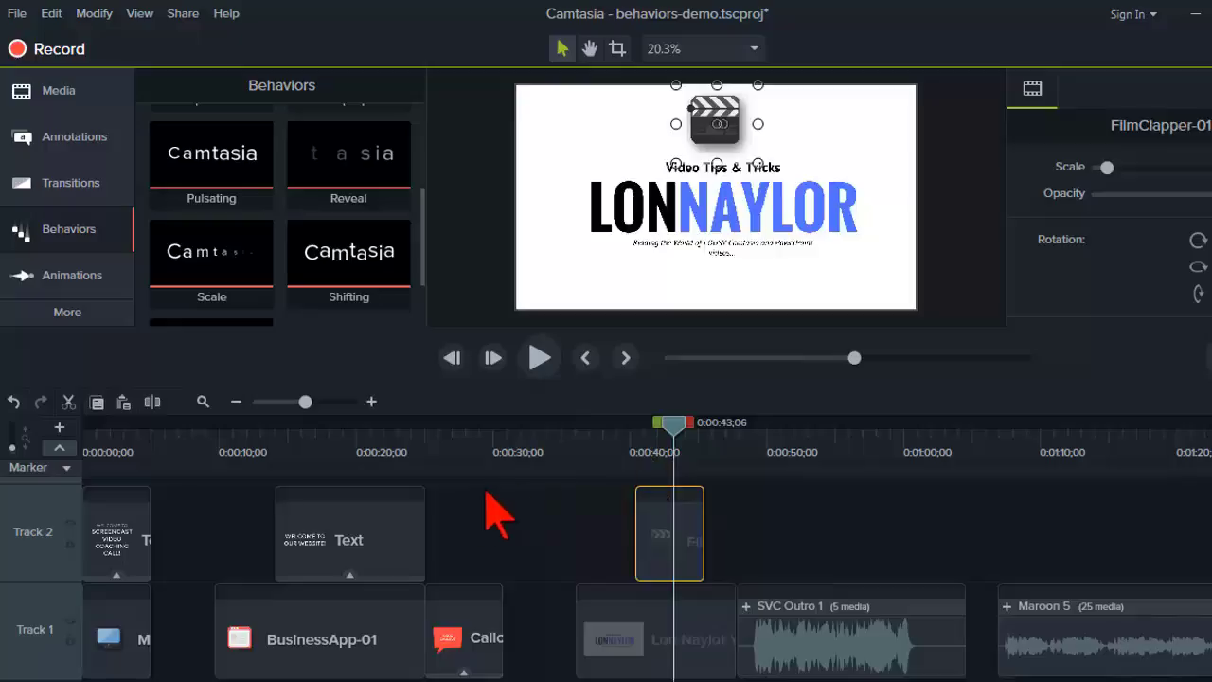
left_click(598, 440)
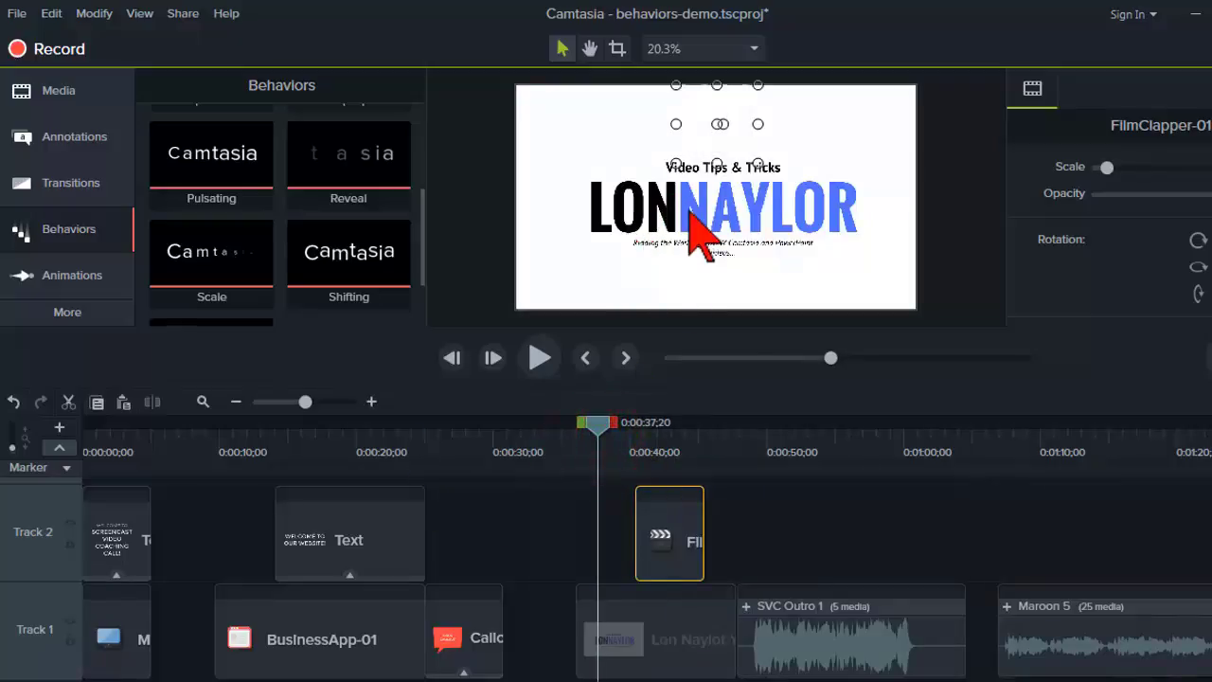
left_click(553, 441)
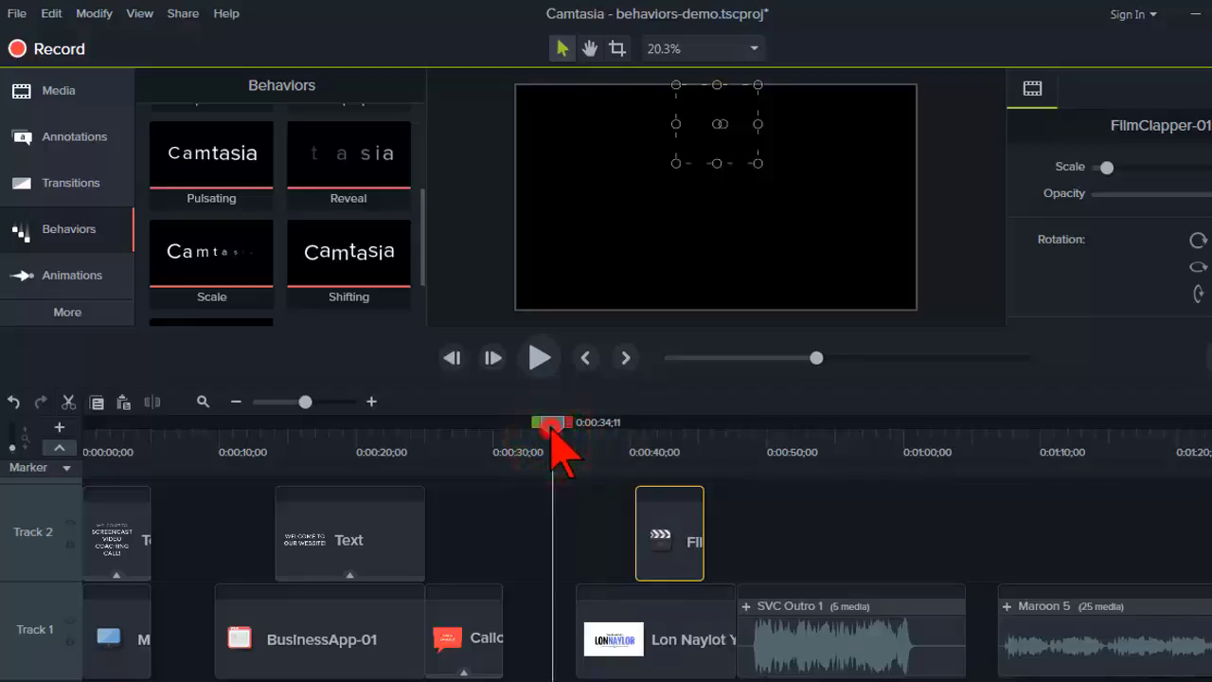
left_click(84, 445)
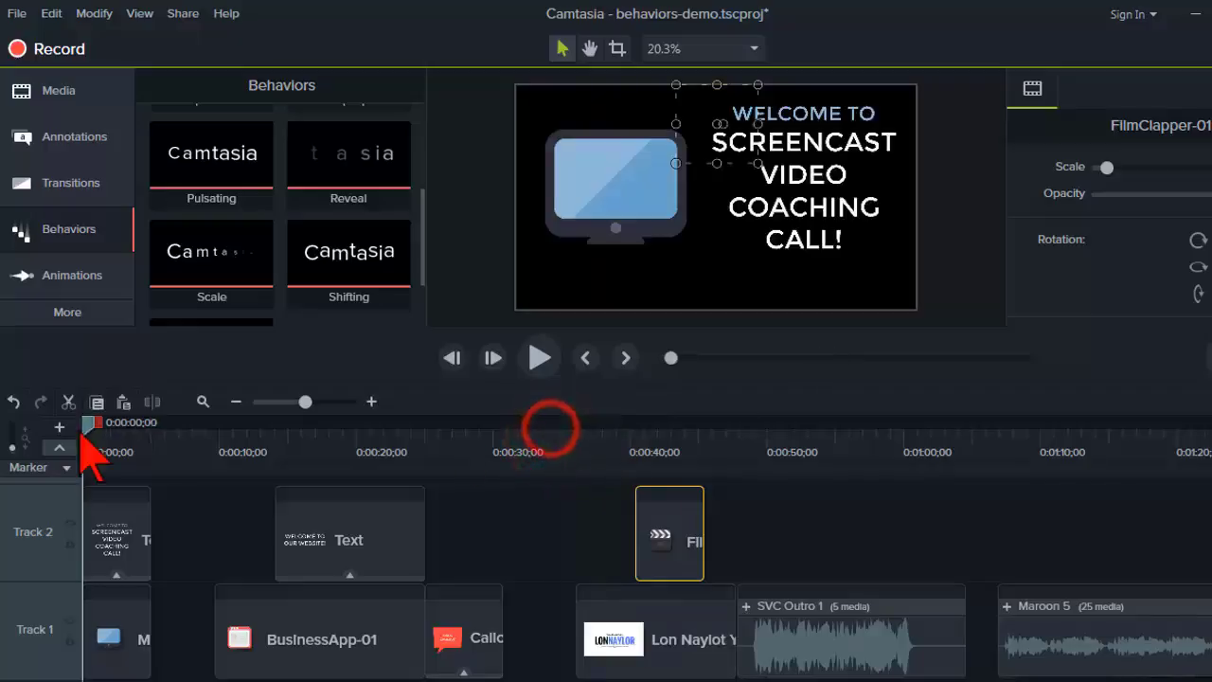
Apply the Drifting behavior to the monitor clip at the start of Track 1.
left_click(226, 502)
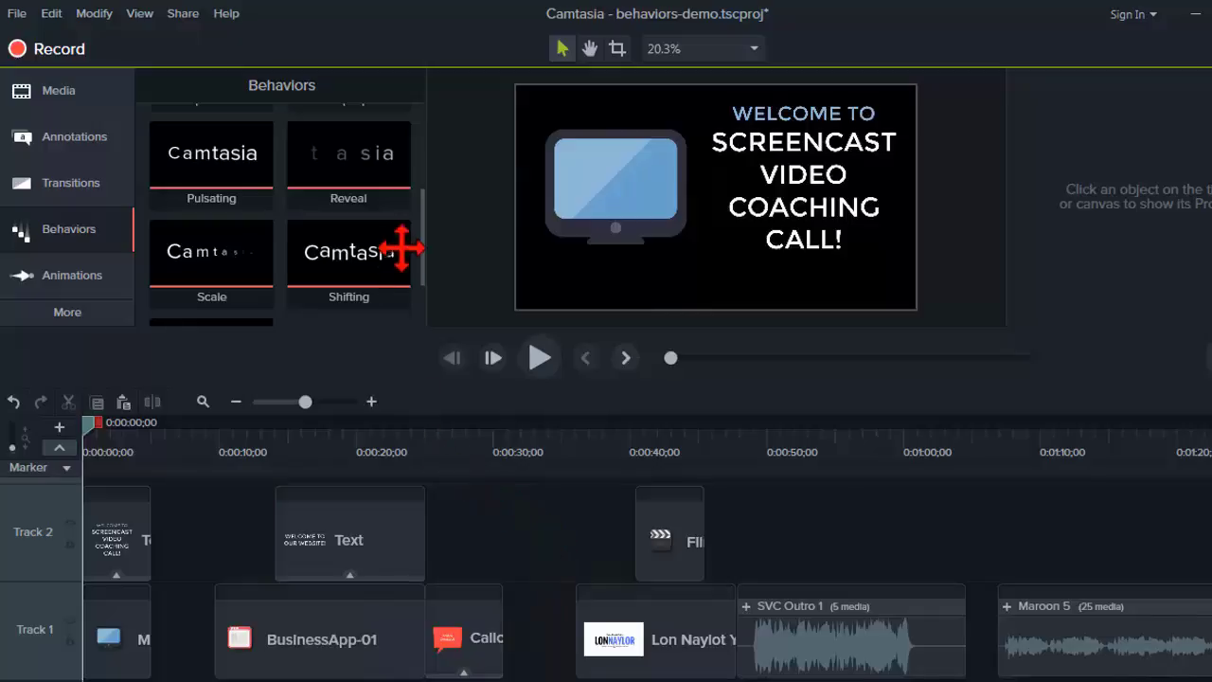
left_click_drag(423, 238, 422, 154)
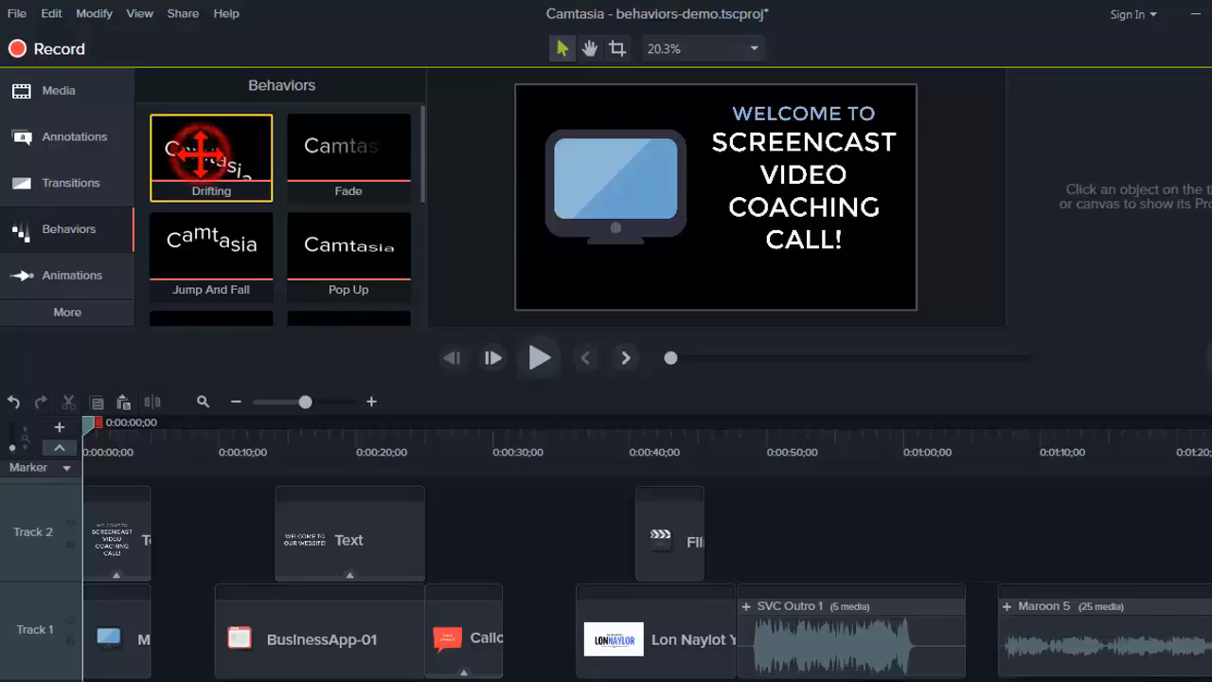
left_click_drag(200, 155, 109, 615)
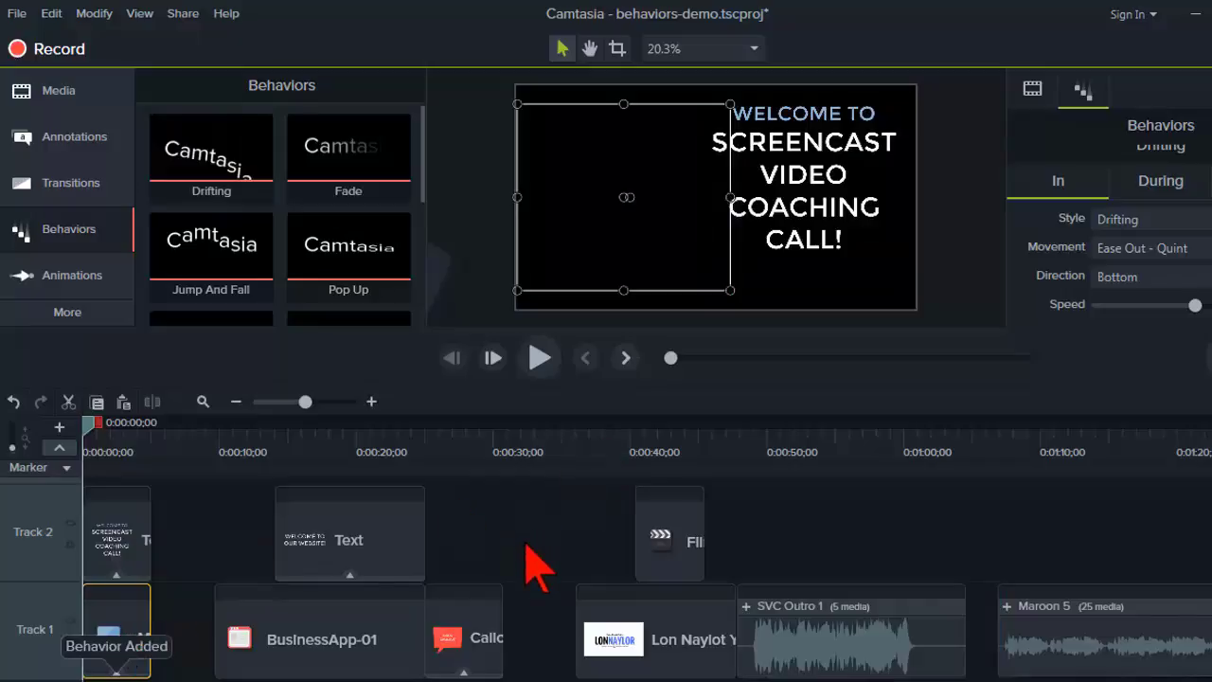
Preview the monitor's drifting animation over about the first five seconds and return the playhead to the start.
left_click(540, 358)
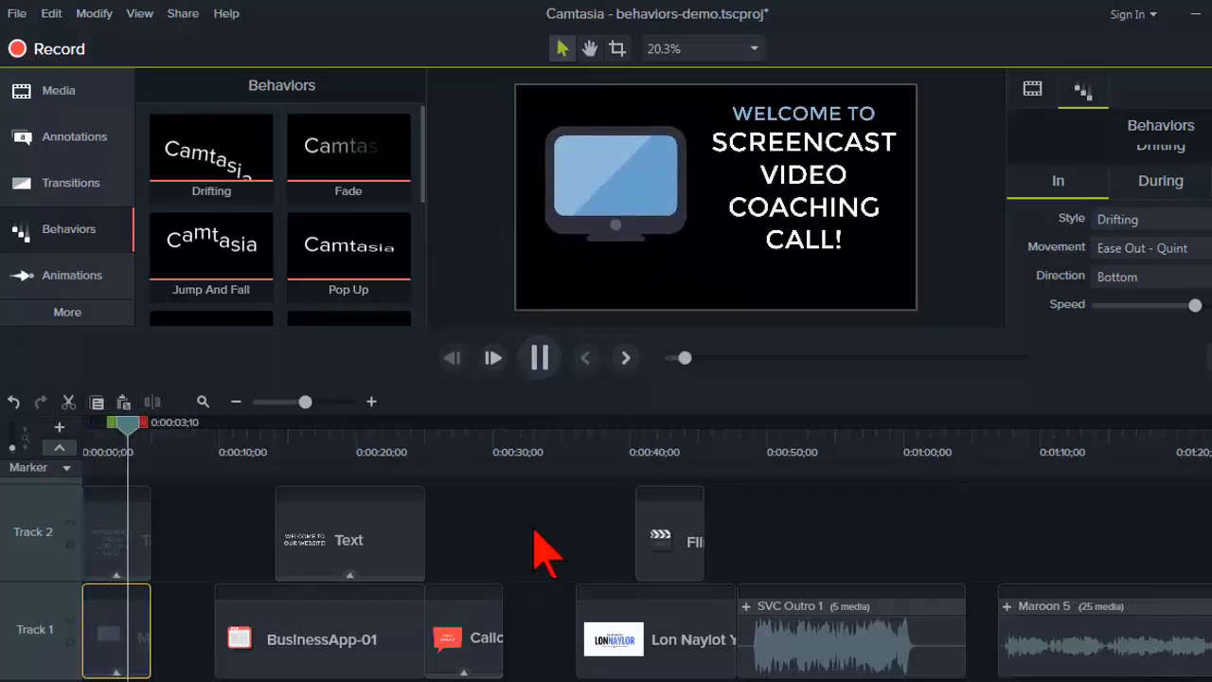
left_click(533, 354)
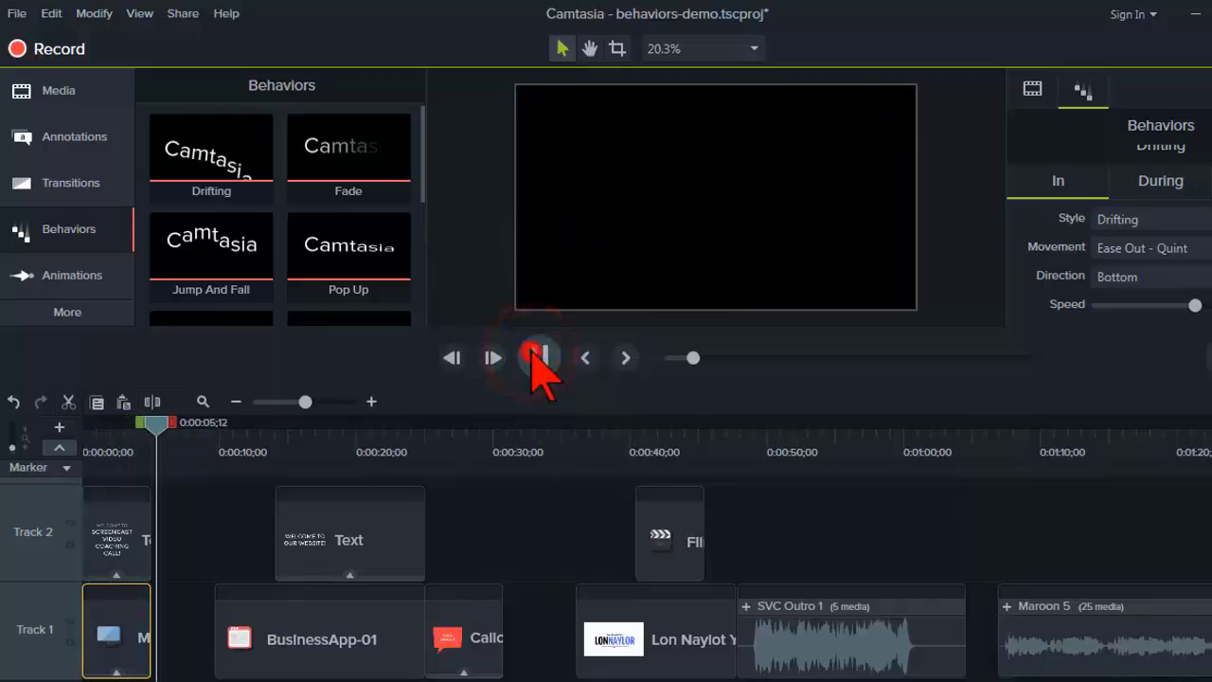
left_click_drag(164, 428, 86, 431)
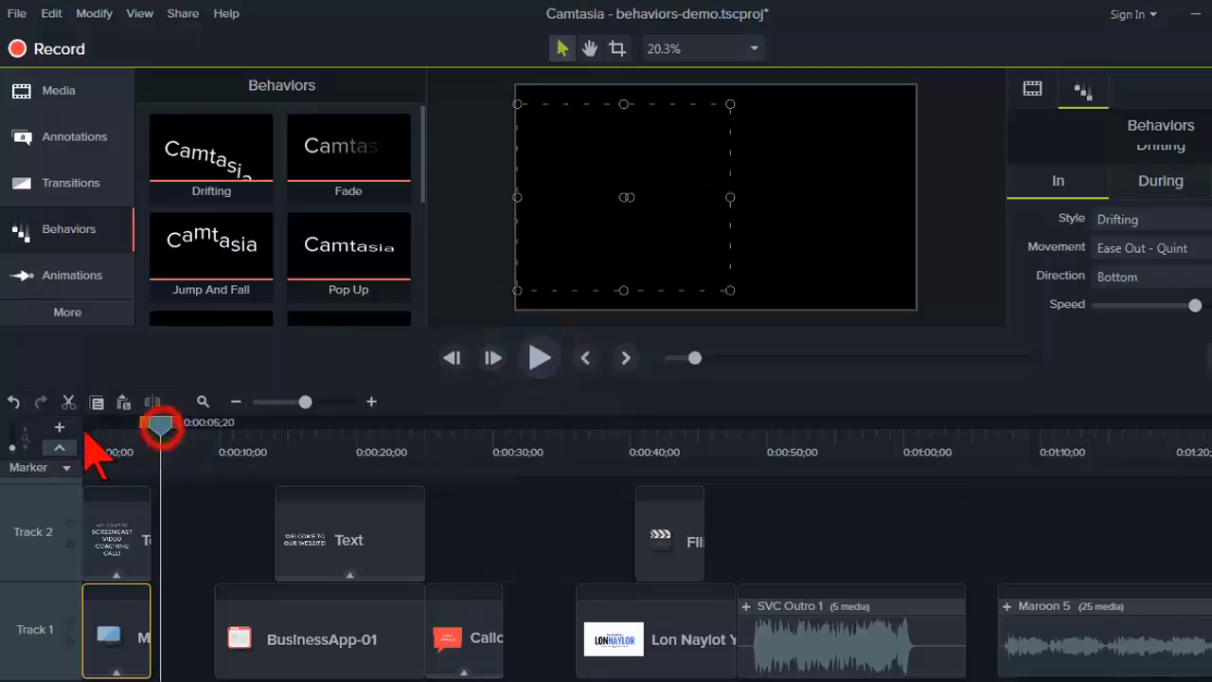
Zoom the canvas out to 10% to examine the monitor's off-canvas starting position at 0:00:00;00.
left_click(485, 170)
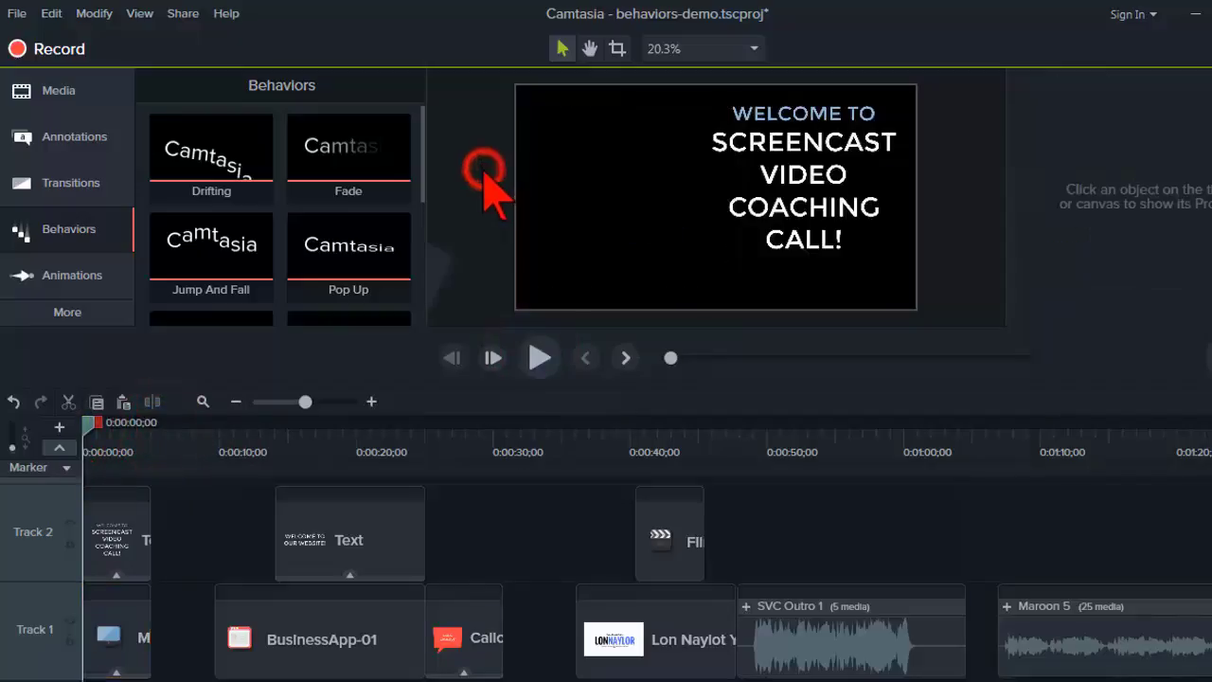
scroll(485, 173, "down", 2)
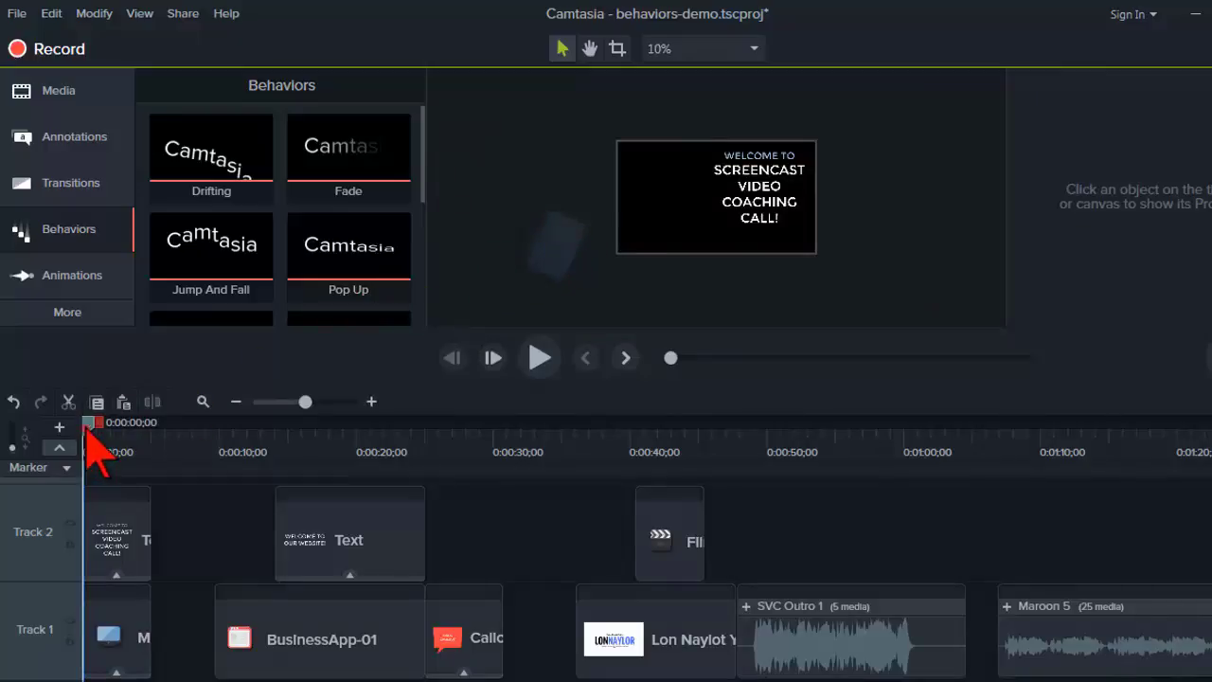
mouse_move(87, 432)
left_mouse_down()
mouse_move(151, 436)
mouse_move(76, 437)
left_mouse_up()
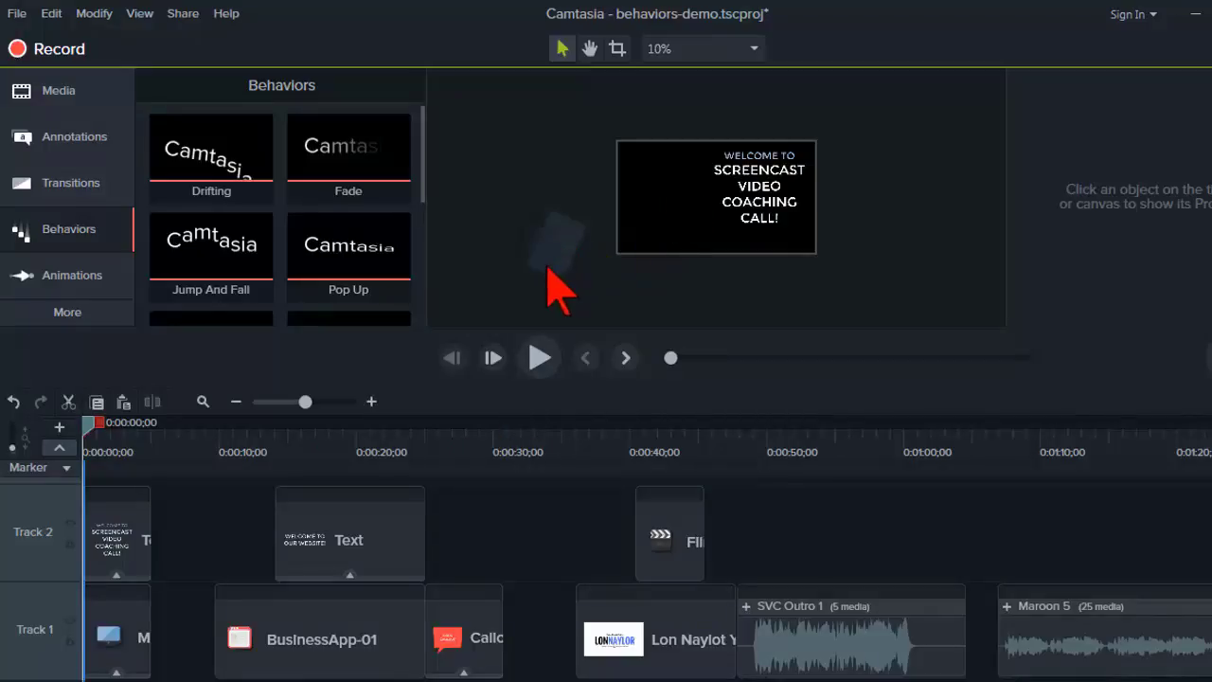
Show the effects applied to the monitor clip on the timeline and select its Drifting effect.
left_click(115, 638)
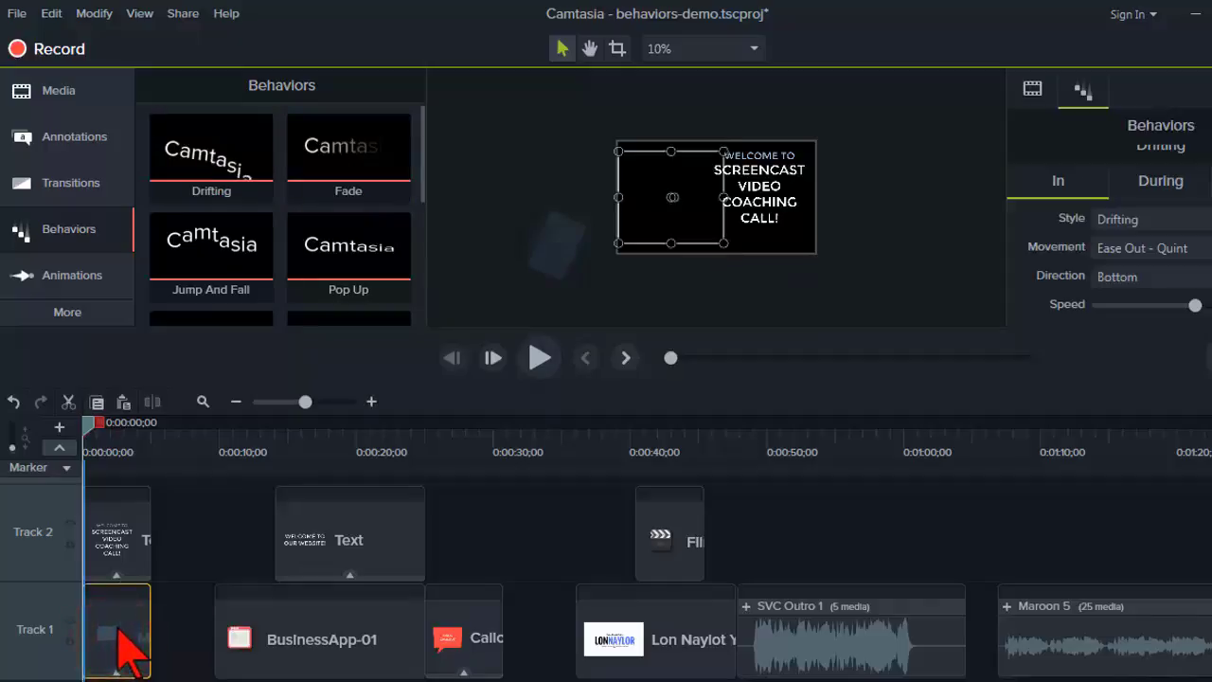
left_click(443, 202)
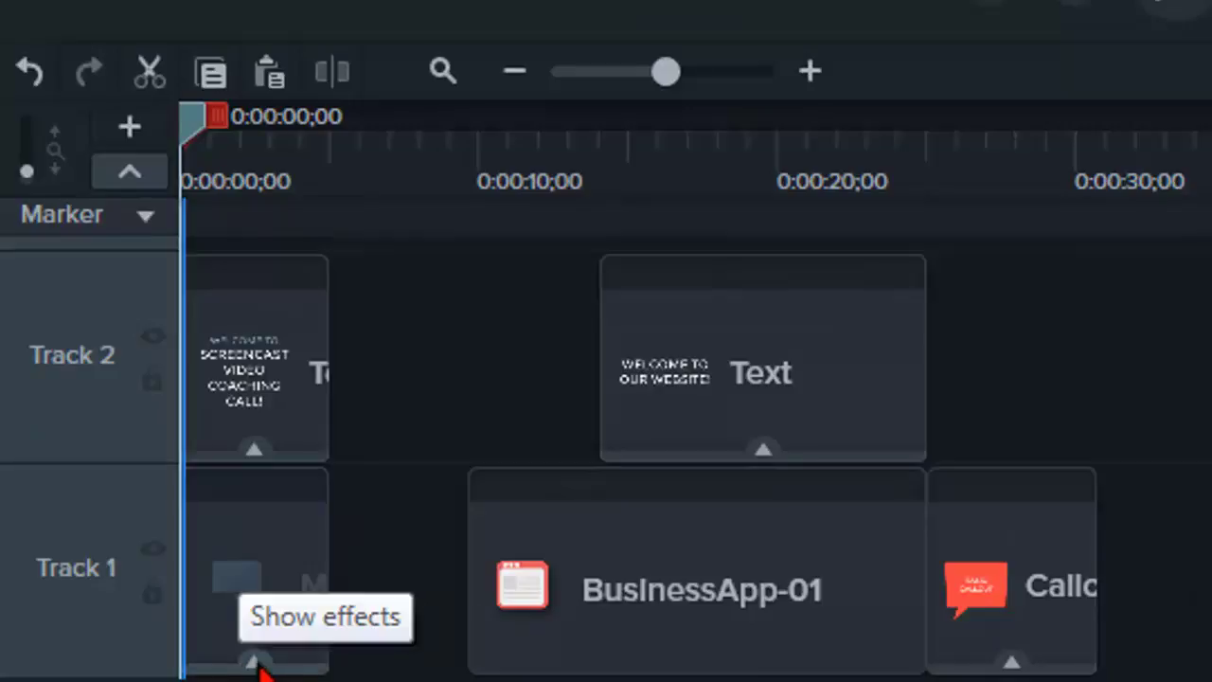
left_click(254, 662)
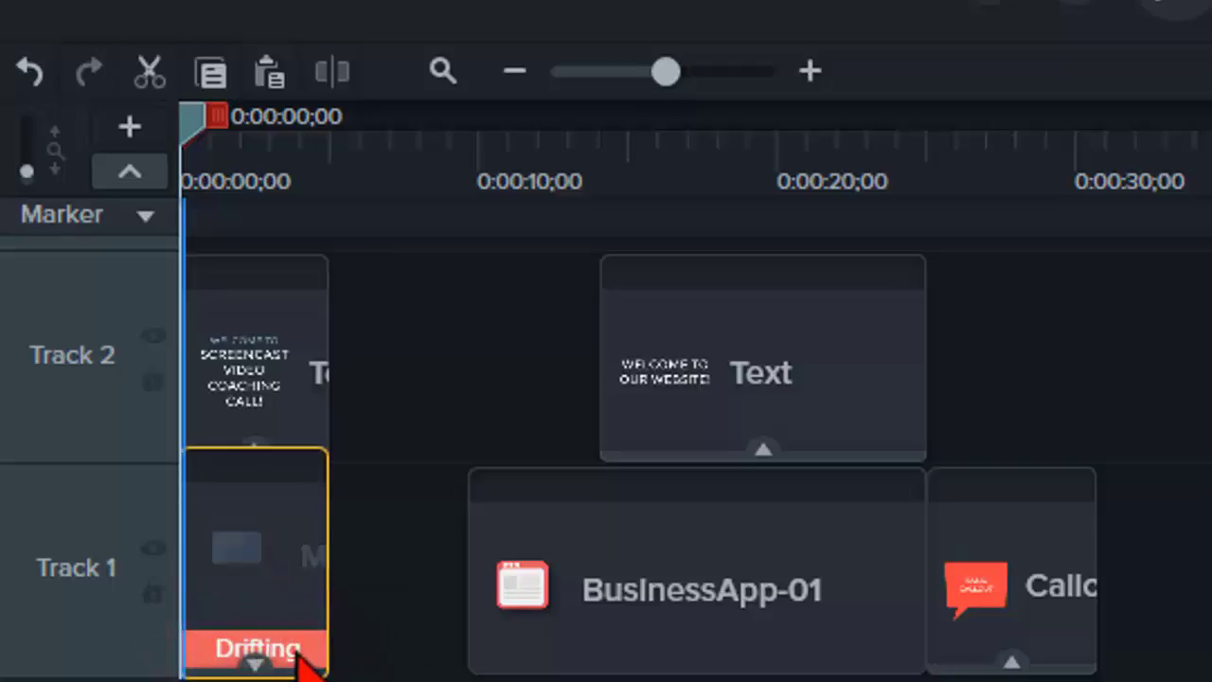
left_click(290, 652)
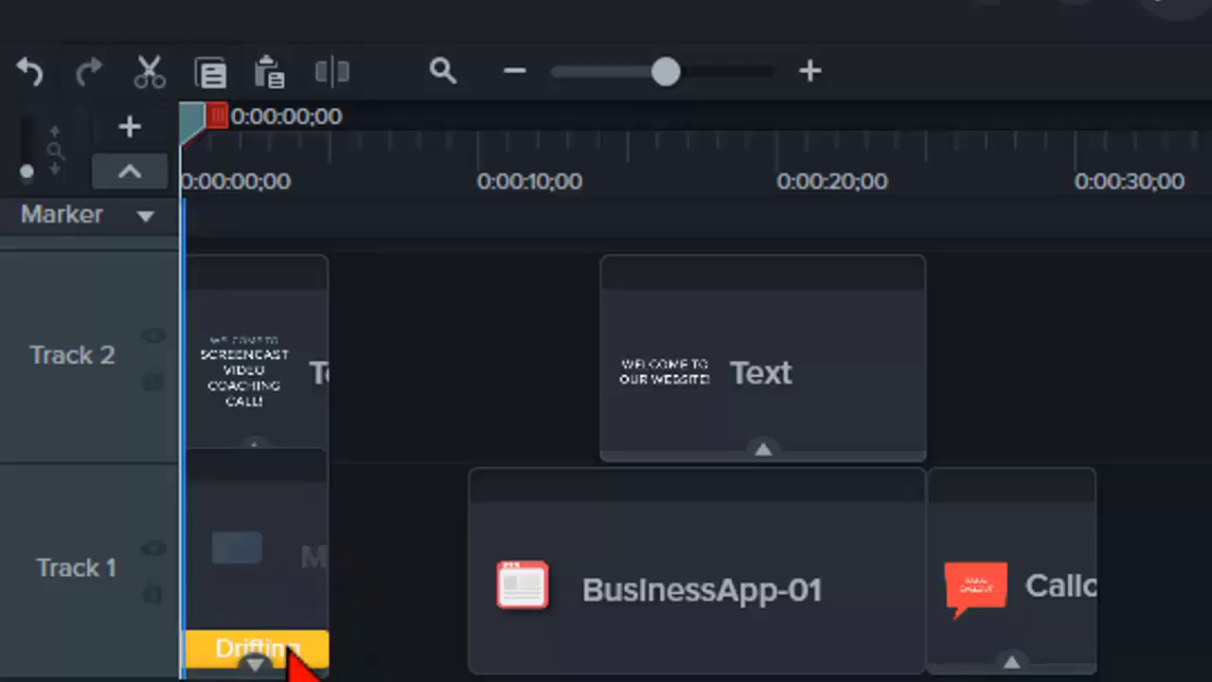
Reselect the monitor clip, hide its properties and show them again.
left_click(239, 556)
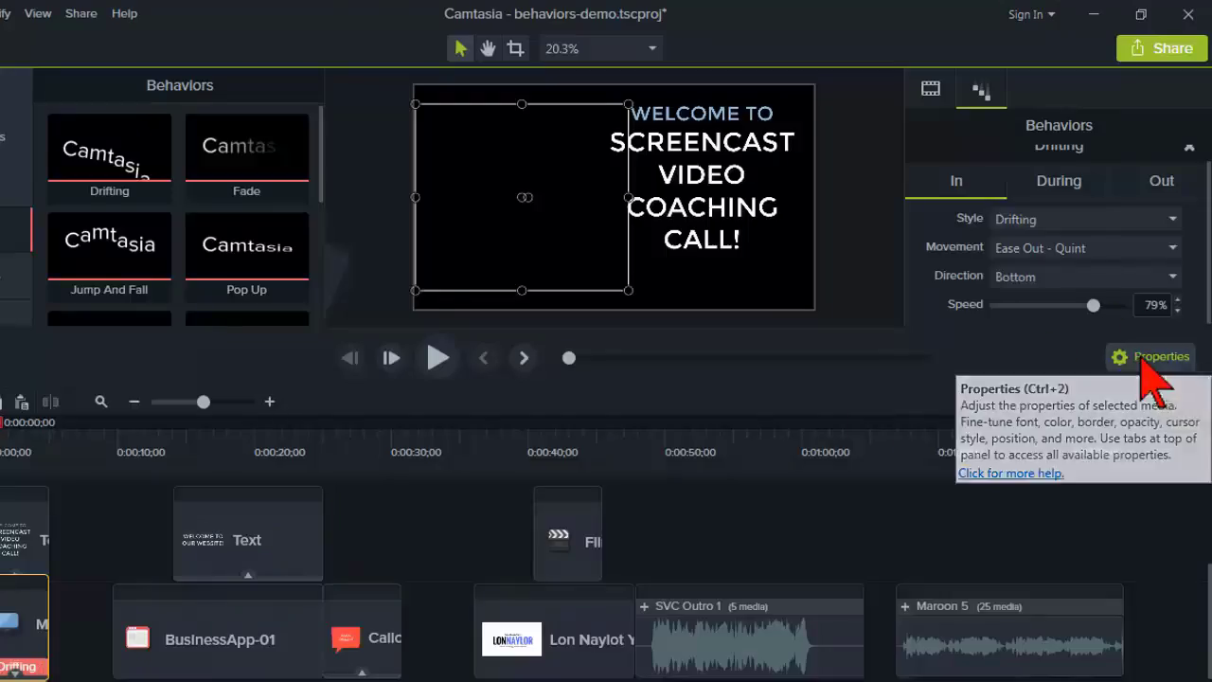
left_click(1141, 359)
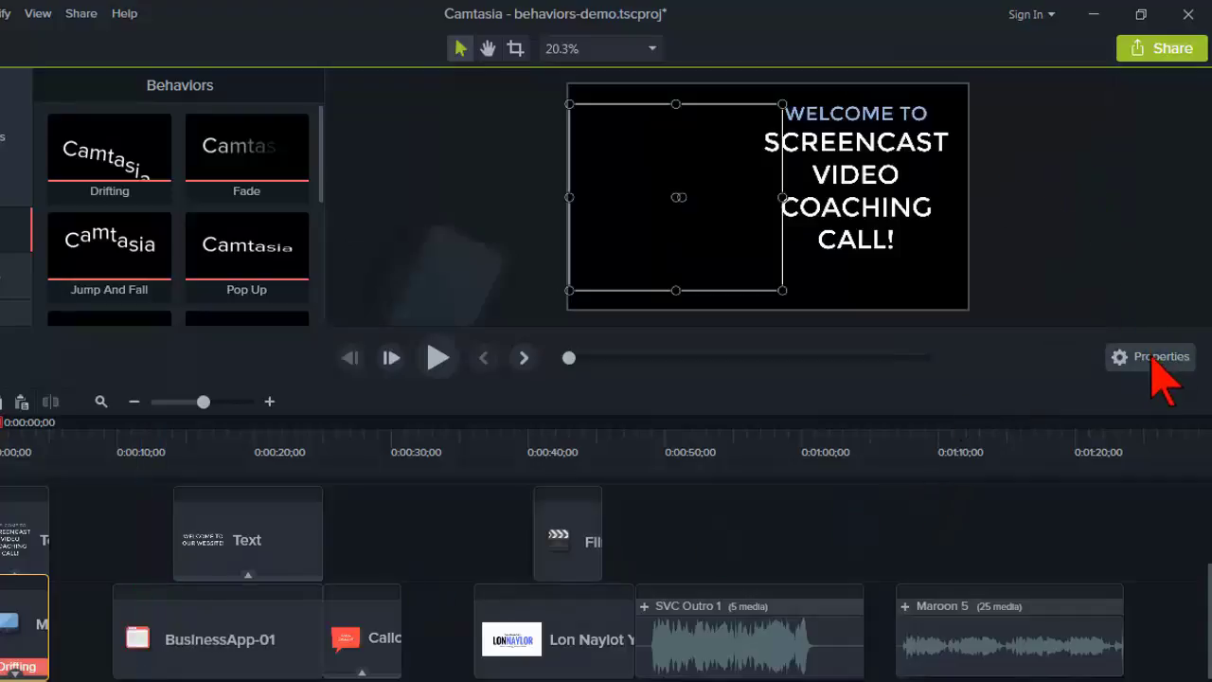
left_click(1156, 360)
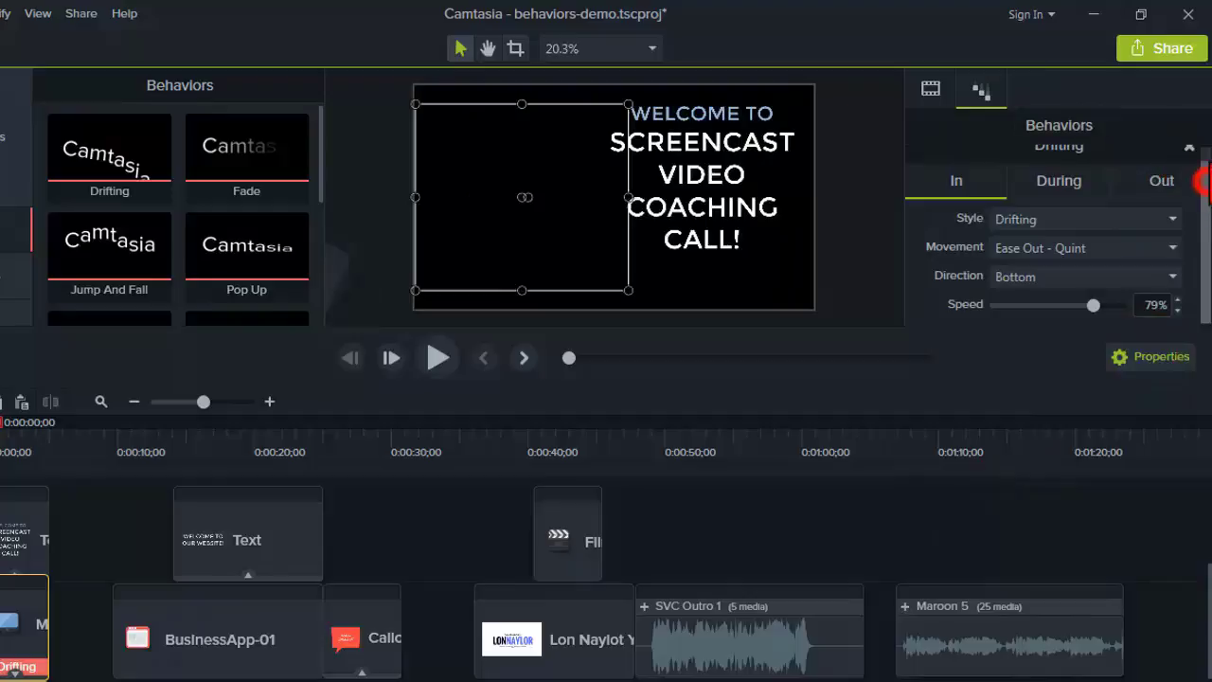
Remove the Drifting behavior from the monitor clip and apply Drifting to it again.
scroll(1201, 182, "up", 1)
left_click(1190, 163)
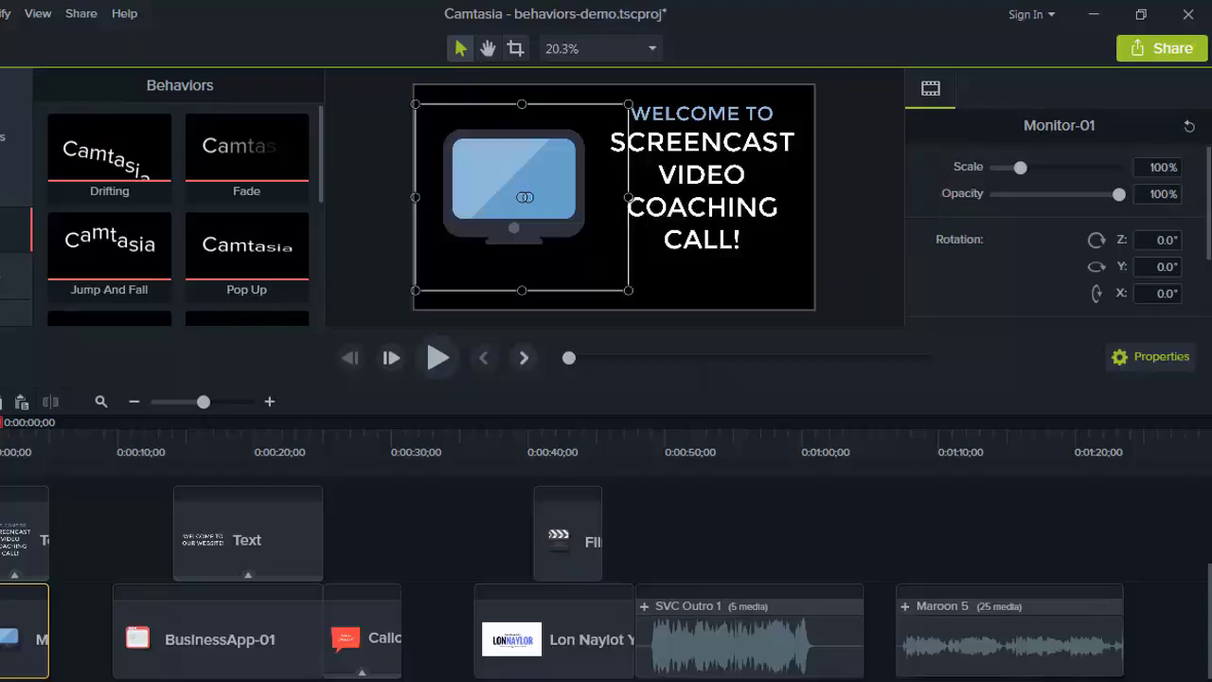
left_click(20, 629)
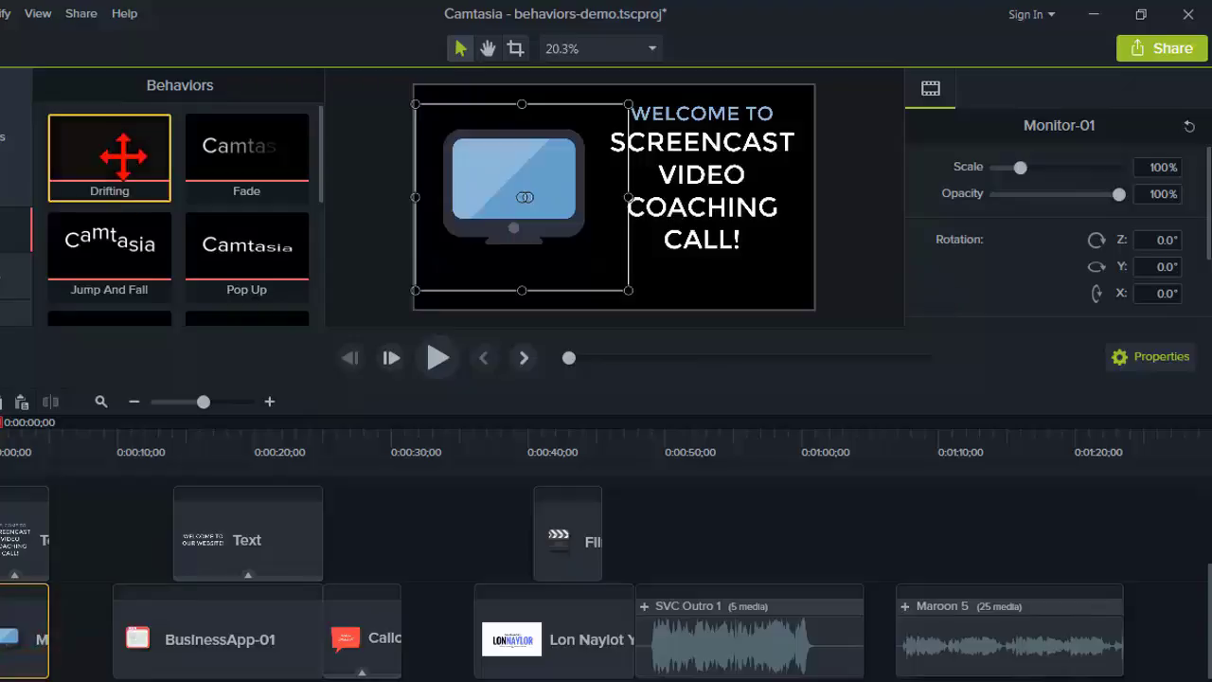
left_click_drag(122, 156, 20, 629)
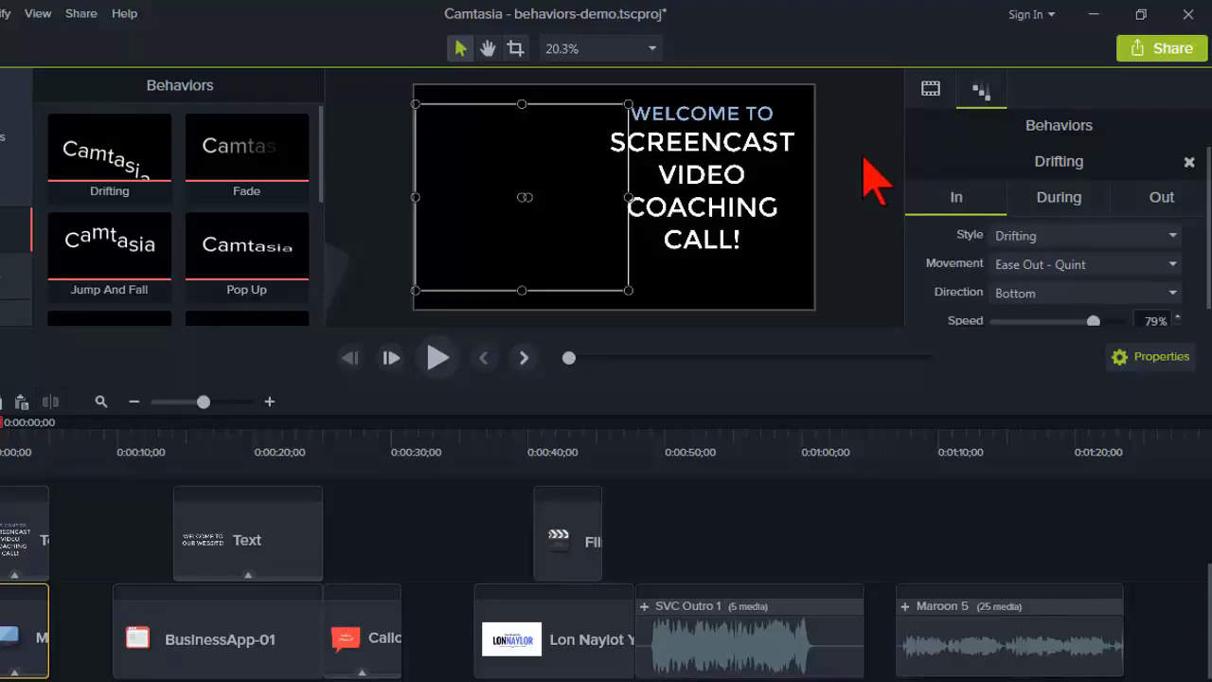
Compare the monitor clip's visual properties with its behavior properties, moving the playhead to 0:00:02;17.
left_click(931, 91)
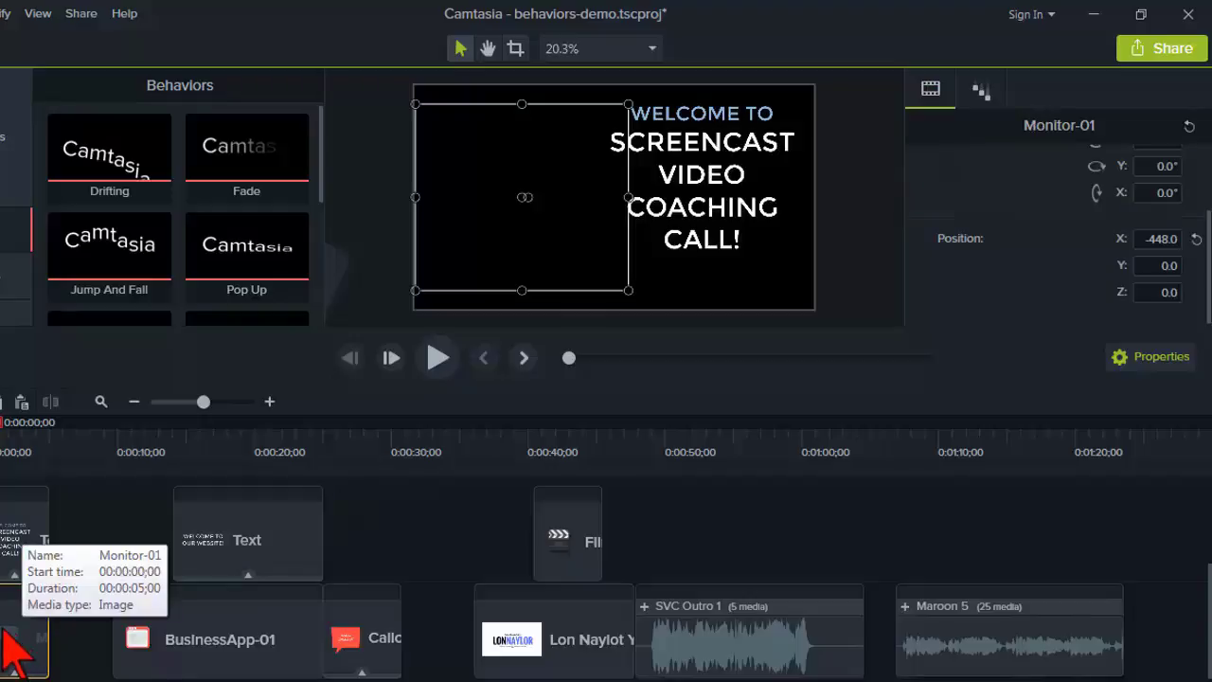
left_click_drag(19, 445, 15, 434)
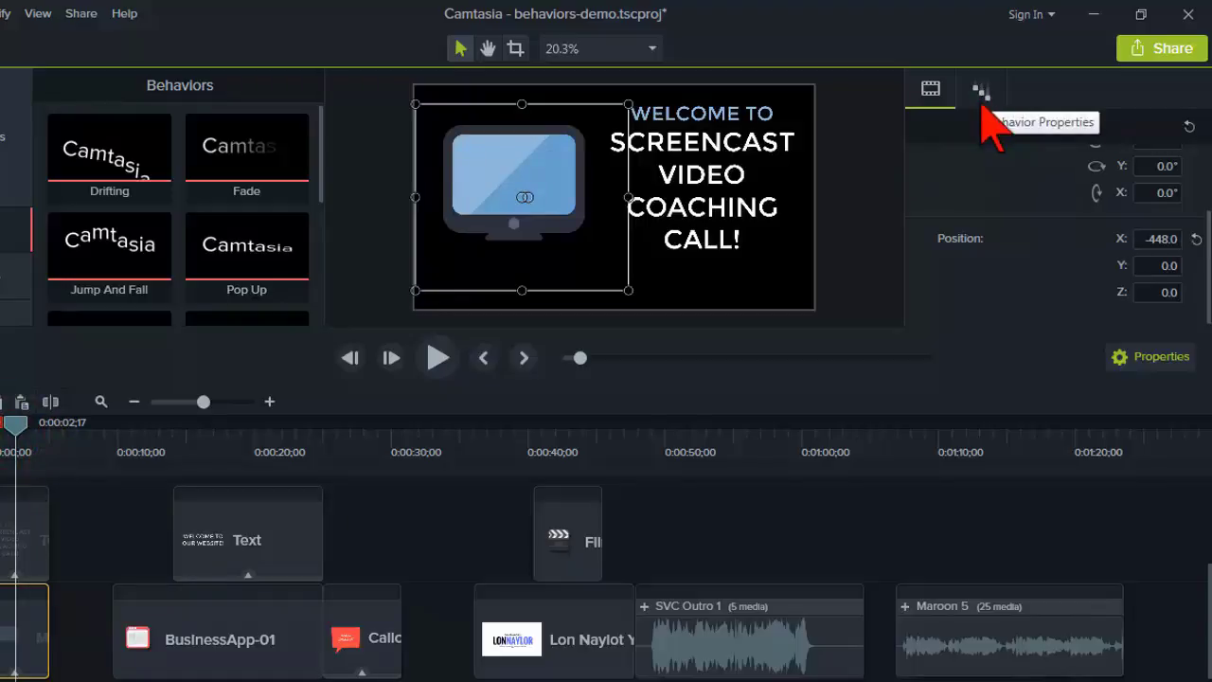
left_click(981, 90)
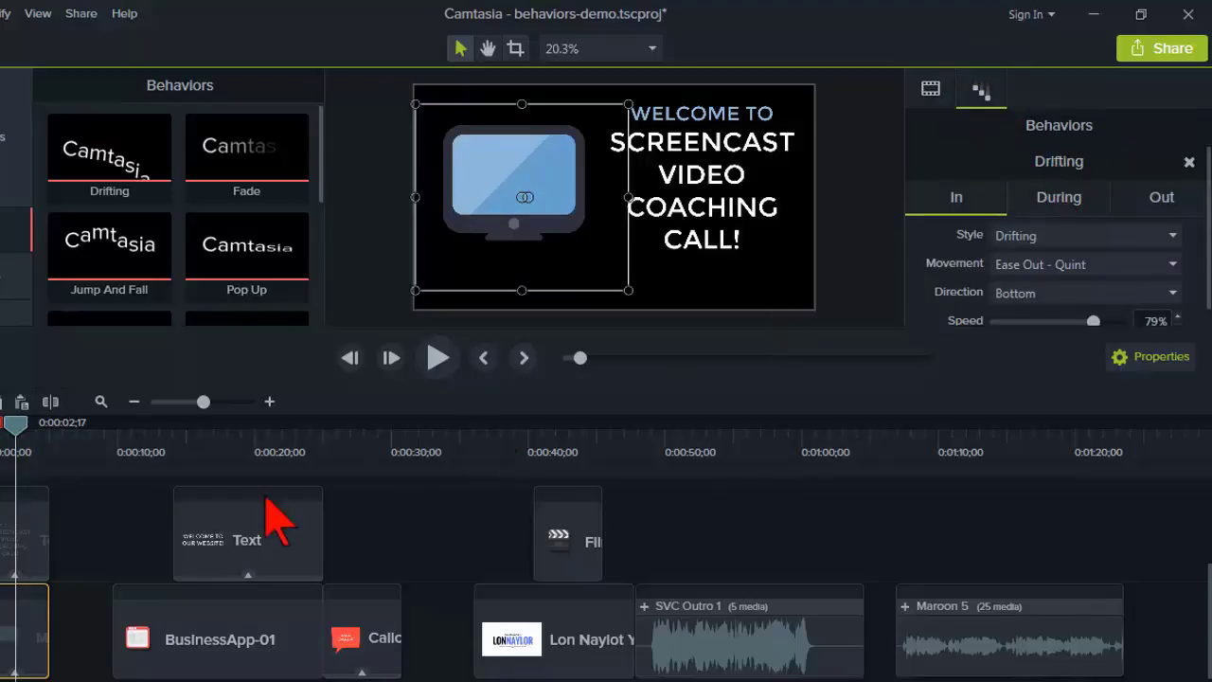
Expand the monitor clip's effects on the timeline and compare the properties of its Drifting effect with those of the whole clip.
left_click(14, 671)
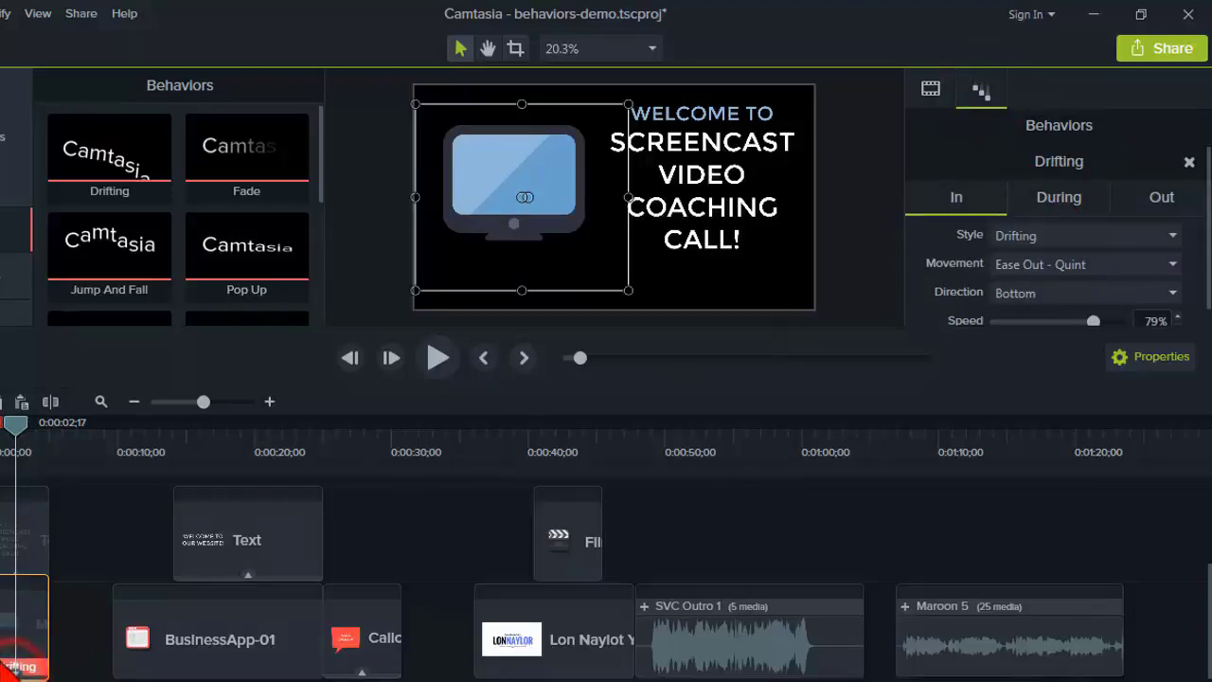
left_click(13, 606)
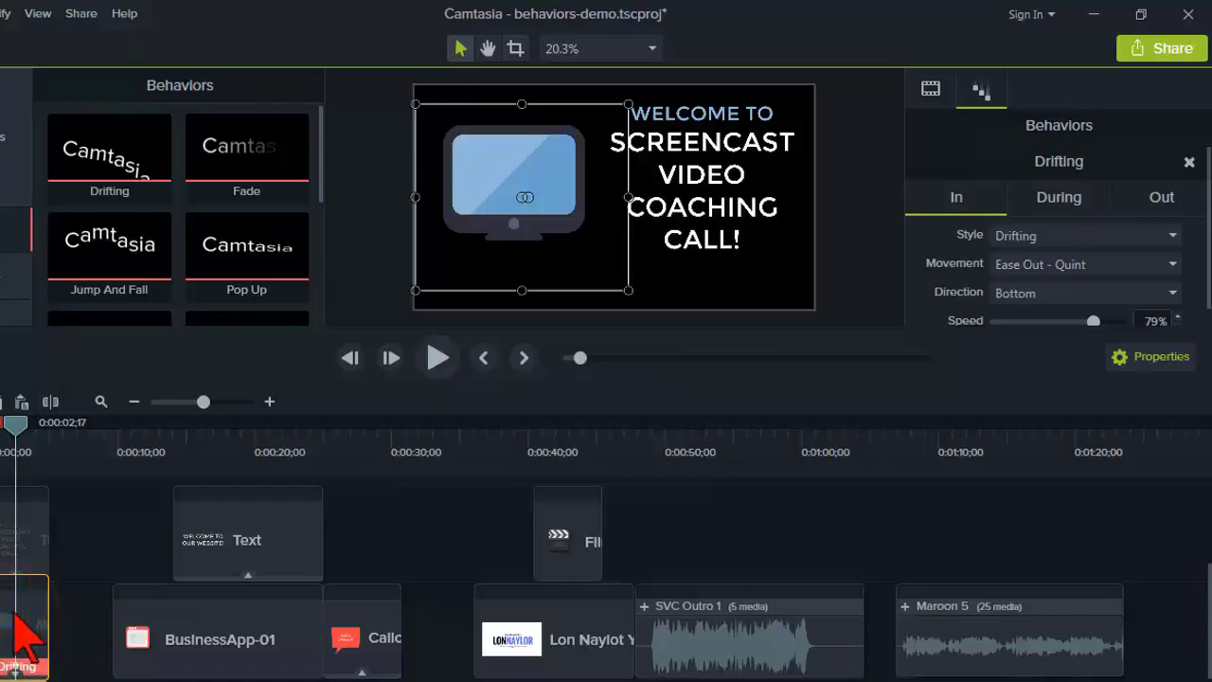
left_click(32, 667)
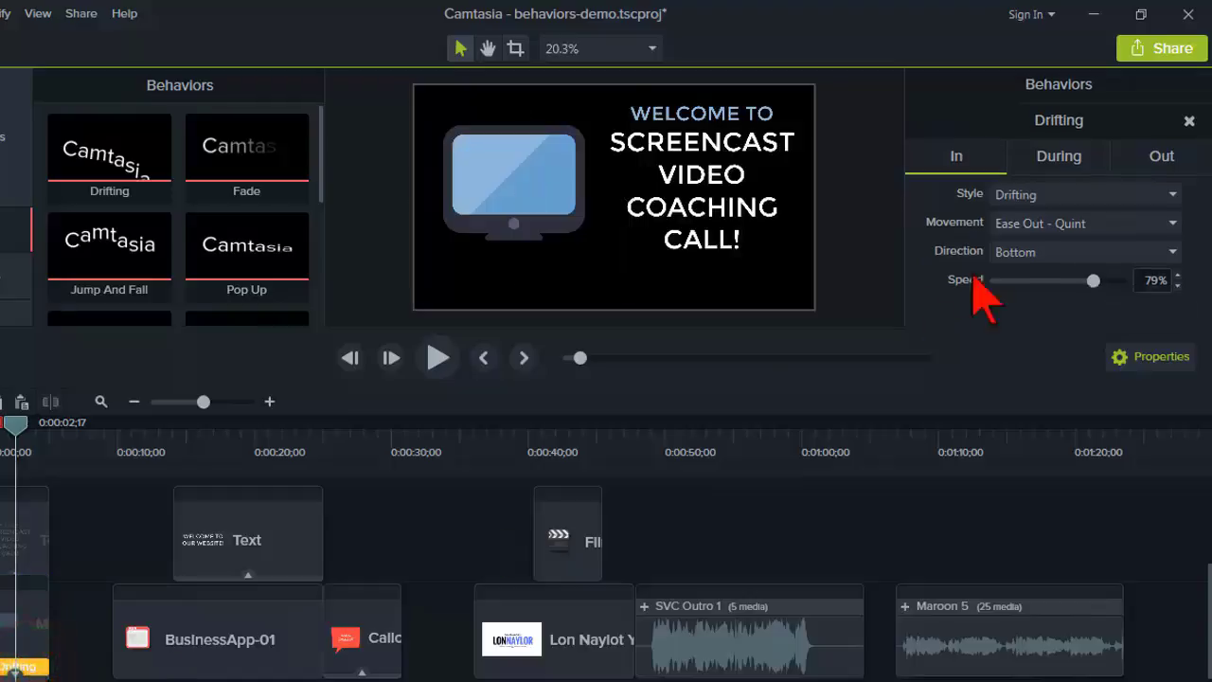
left_click_drag(258, 620, 30, 621)
left_click(28, 611)
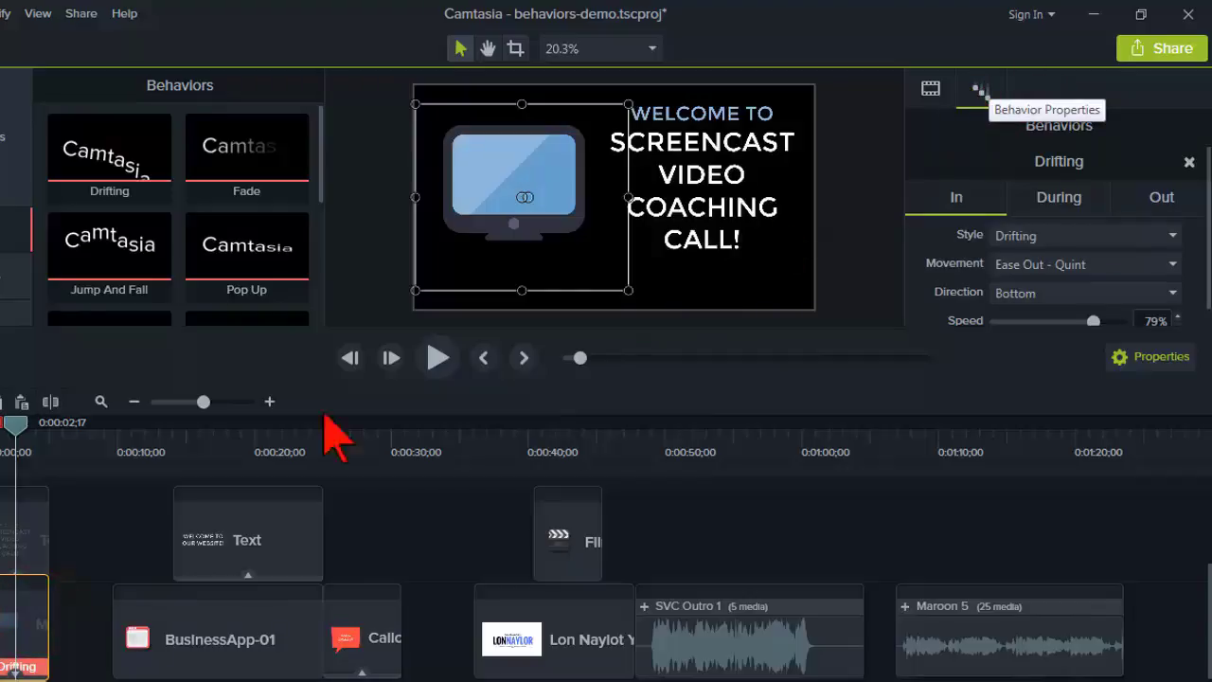
Preview the monitor clip's Drifting animation by scrubbing the playhead from 0:00:00;00 to the clip's end.
left_click(5, 437)
left_click_drag(203, 402, 222, 402)
scroll(3, 454, "left", 1)
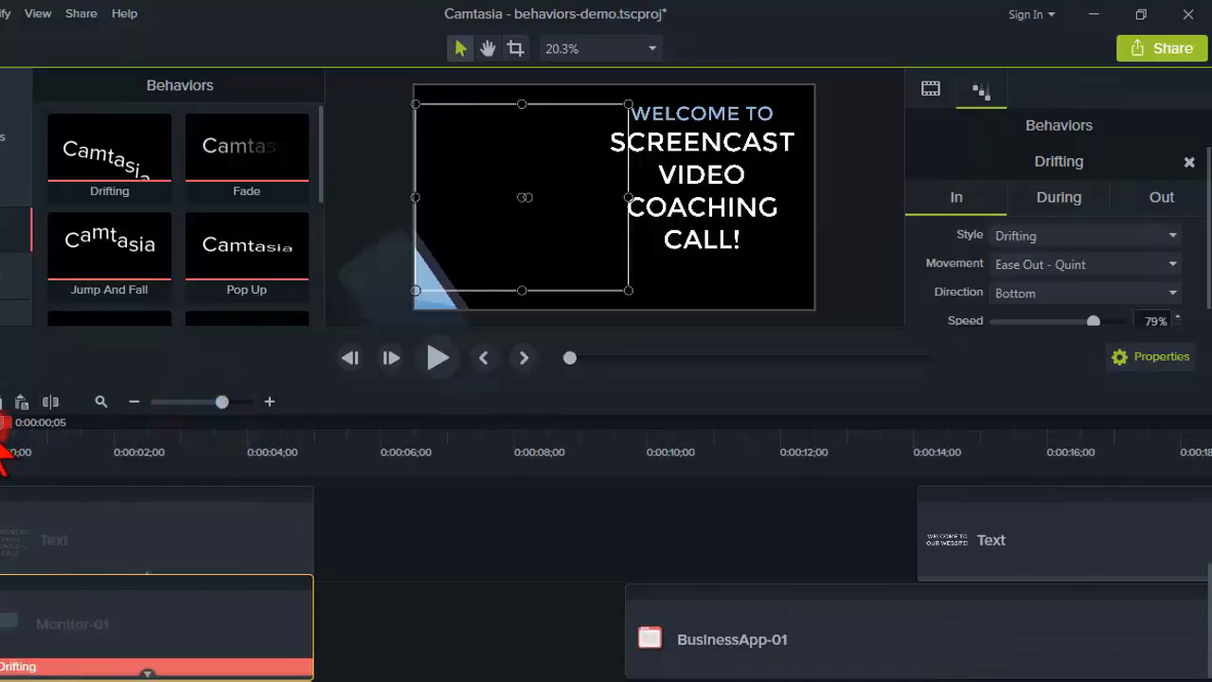
left_click(3, 434)
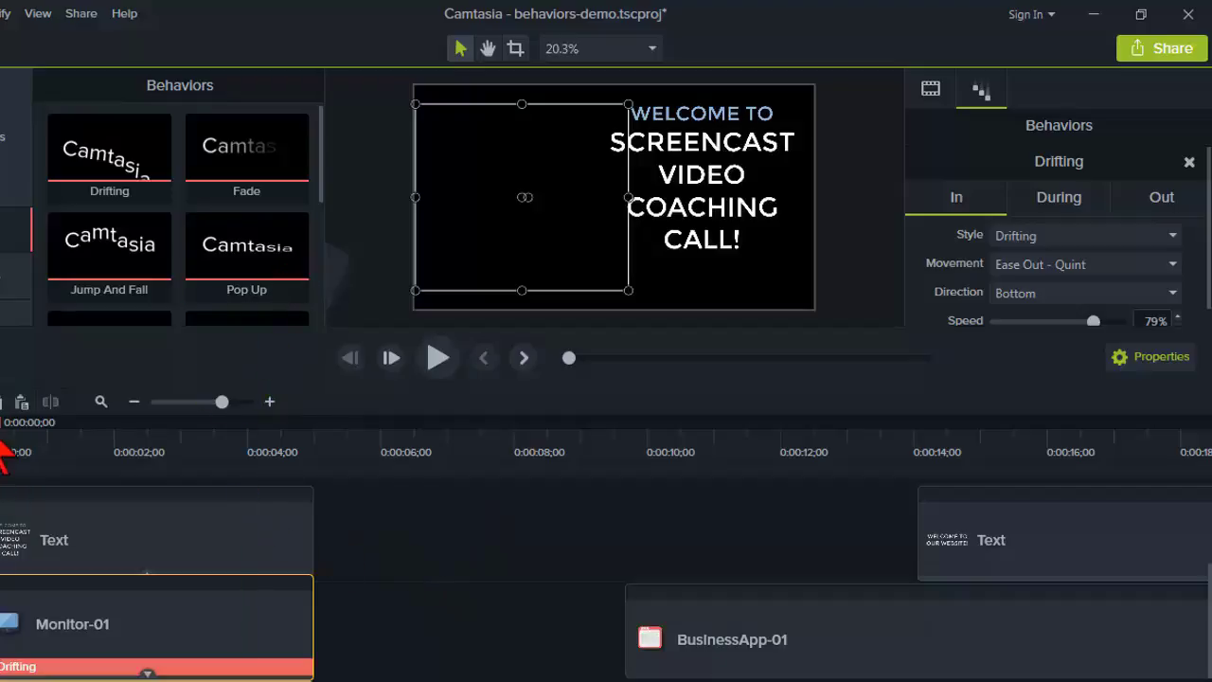
left_click_drag(14, 427, 35, 428)
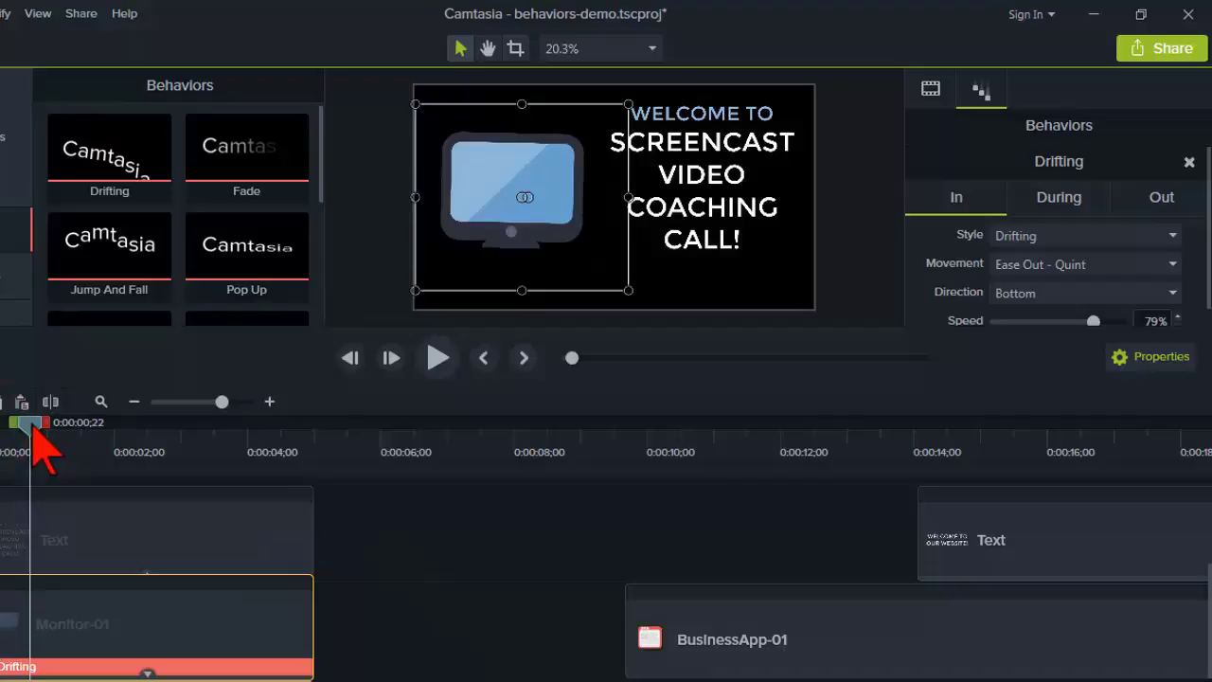
left_click_drag(41, 426, 319, 432)
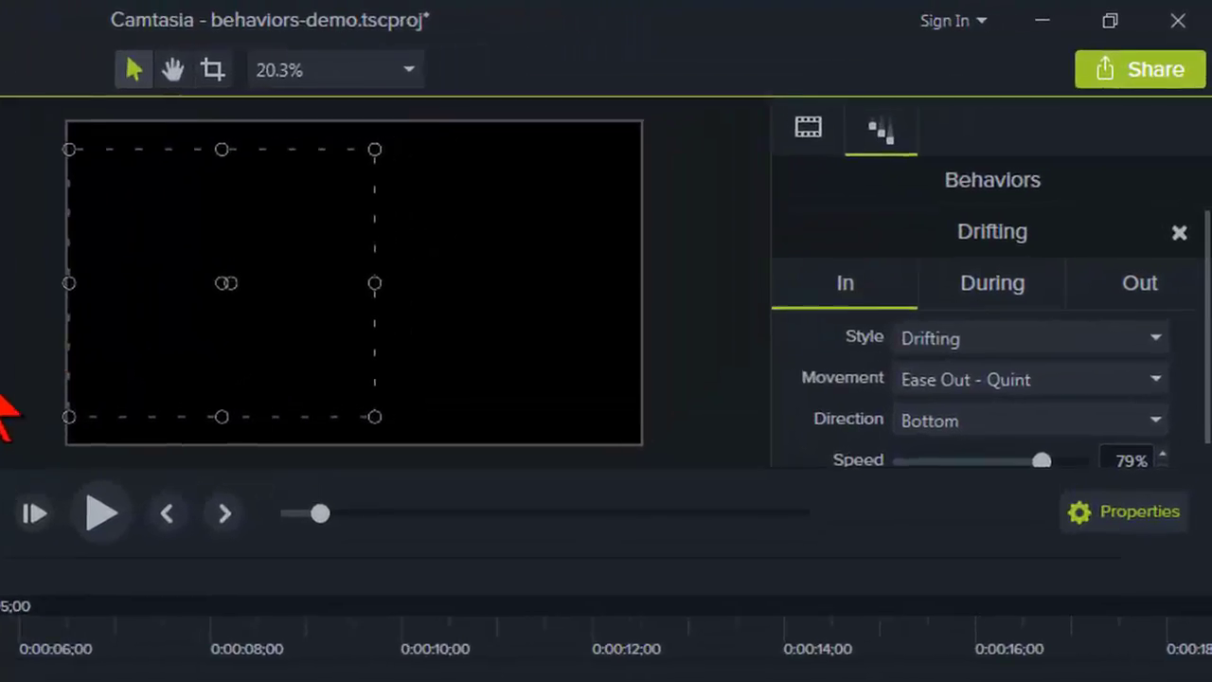
Review the In, During and Out settings of the monitor clip's Drifting behavior.
left_click(820, 308)
left_click(968, 310)
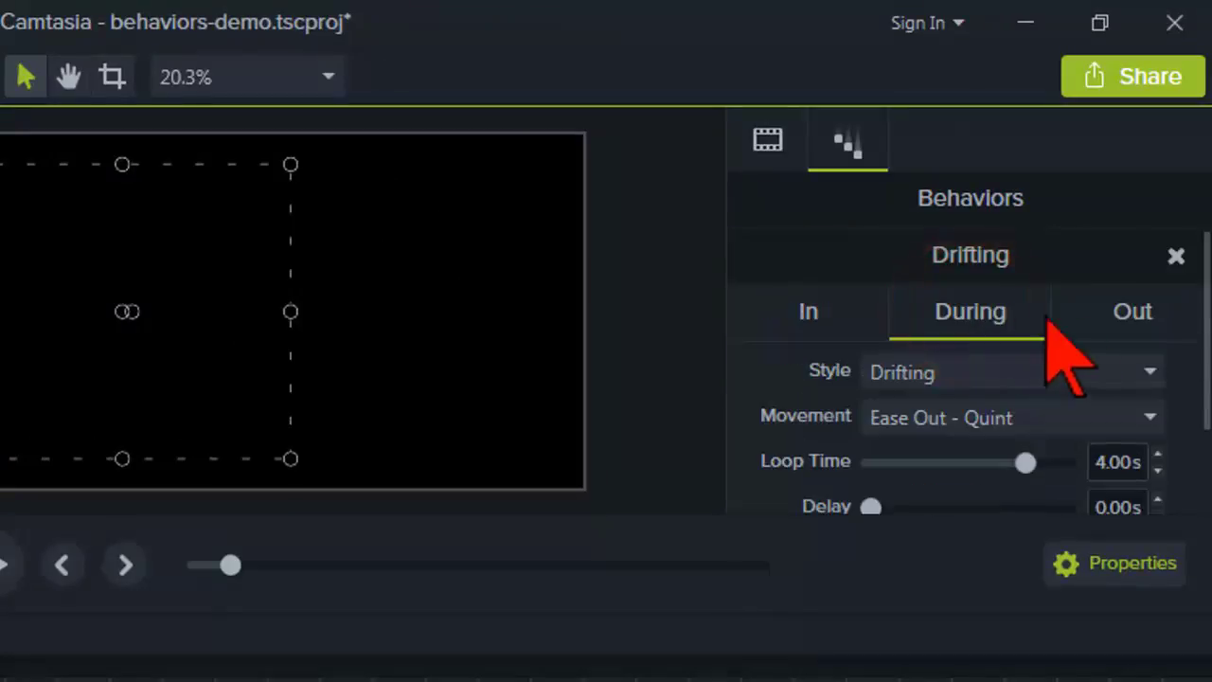
left_click(1130, 318)
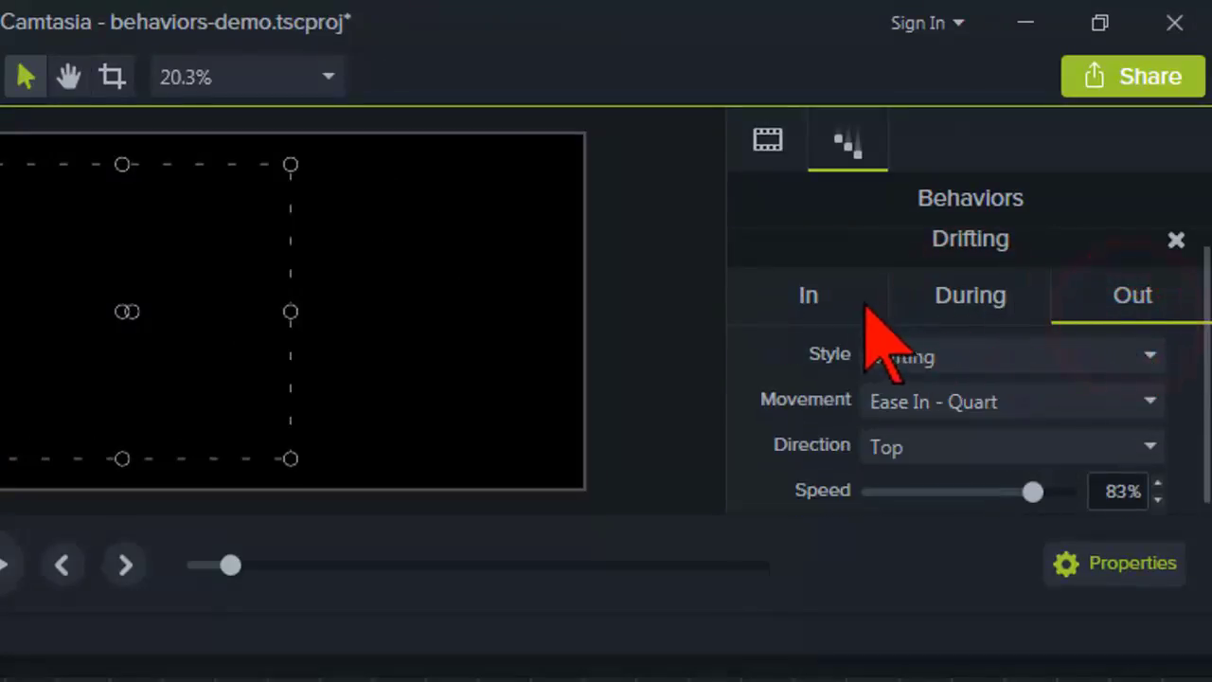
scroll(779, 401, "up", 1)
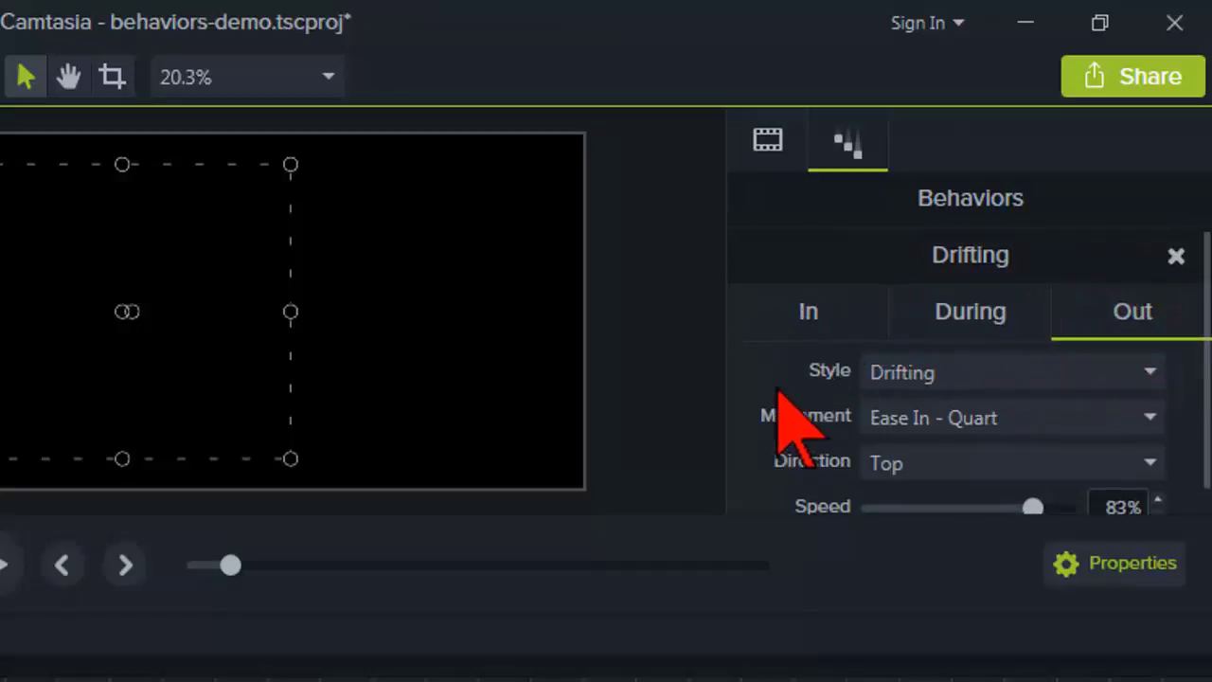
left_click(789, 311)
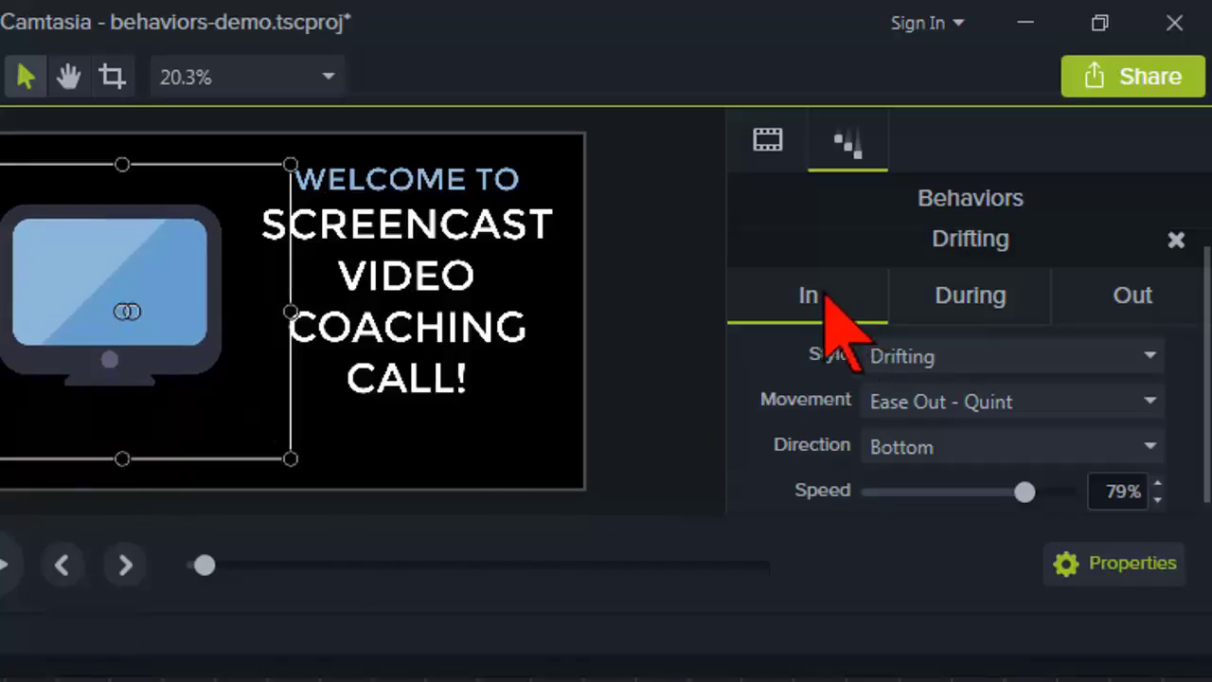
Set the During style of the monitor clip's Drifting behavior to None.
left_click(974, 299)
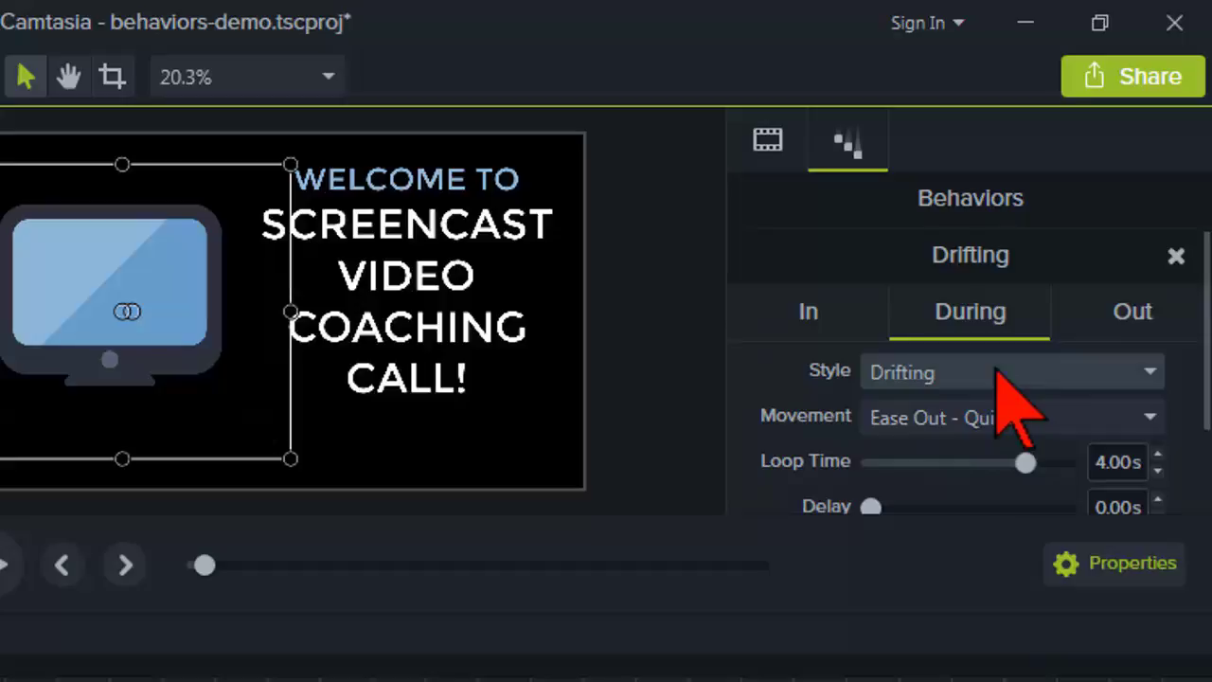
left_click(1150, 372)
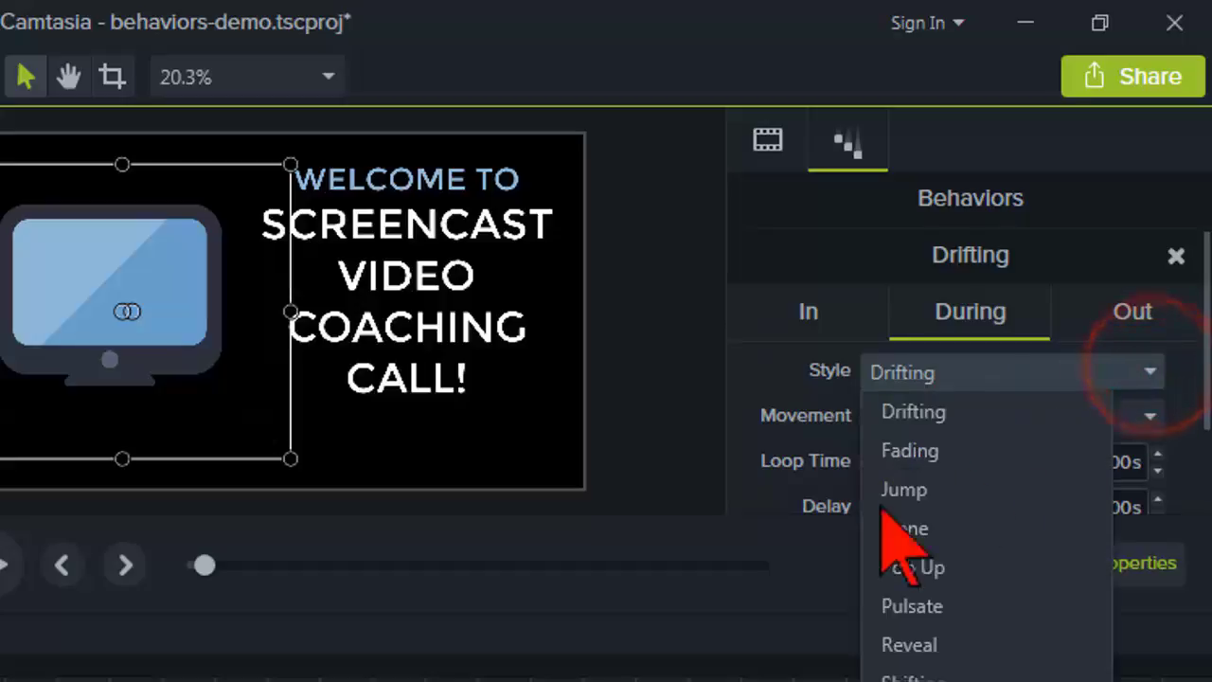
left_click(917, 528)
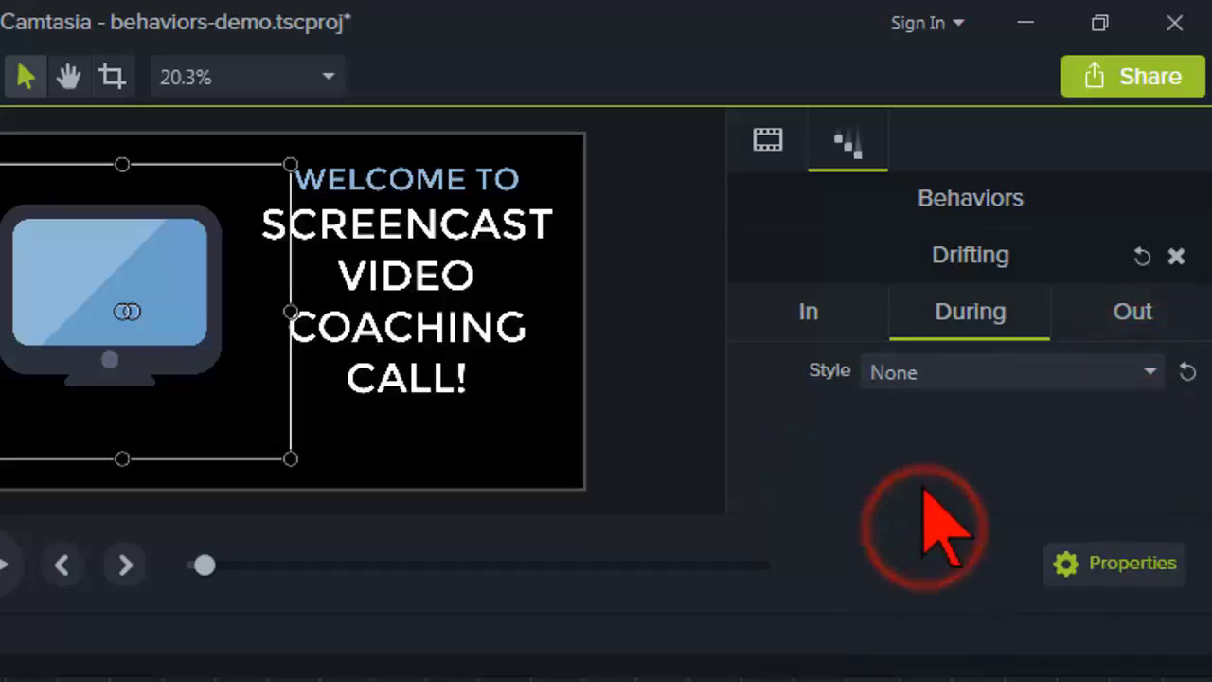
Compare the Drifting behavior's In and Out settings with its During phase, ending on the Out settings.
left_click(807, 317)
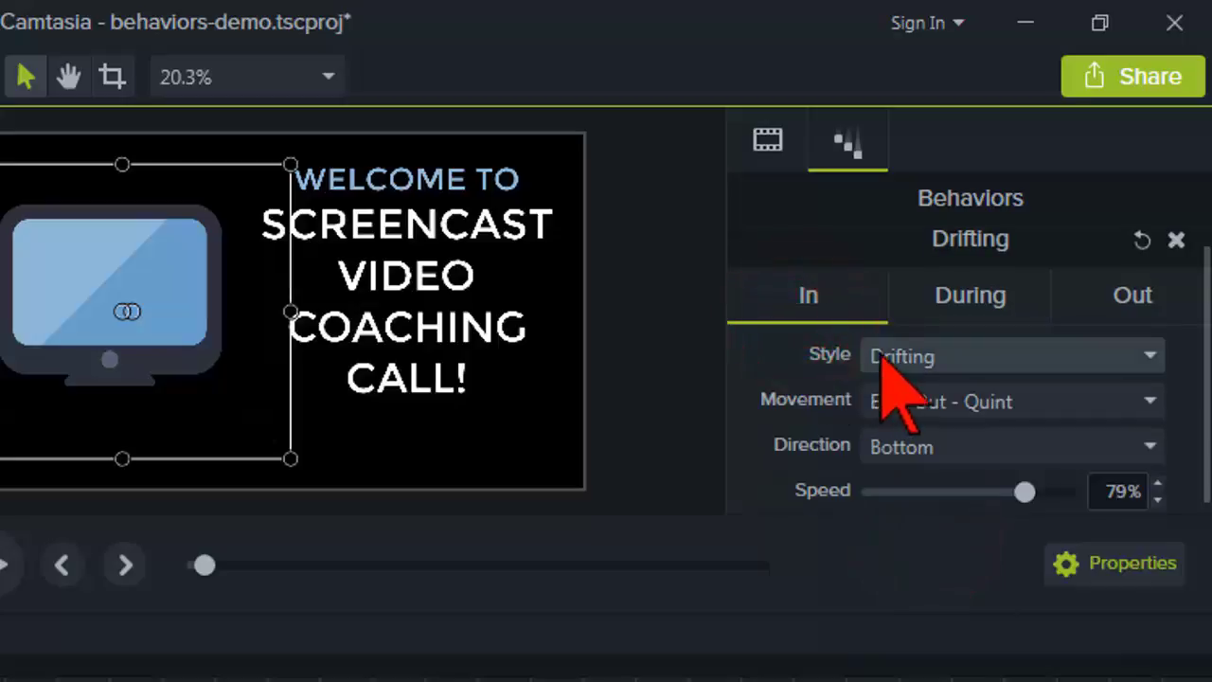
left_click(966, 294)
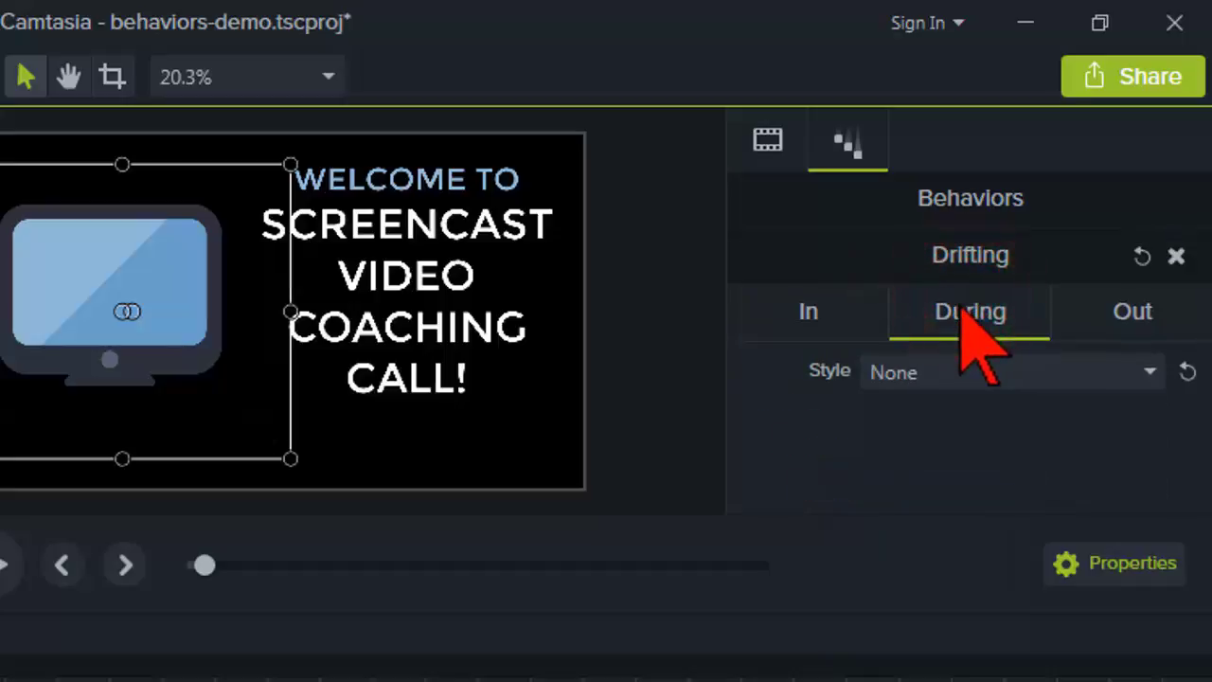
left_click(1096, 314)
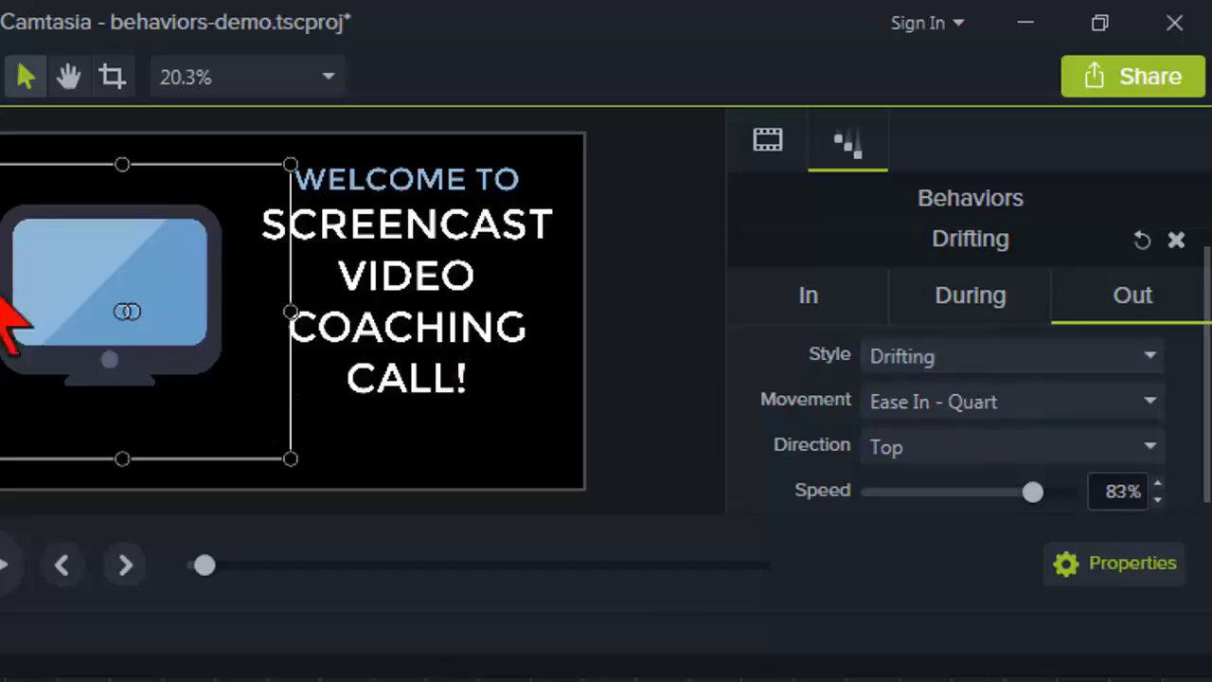
left_click(833, 295)
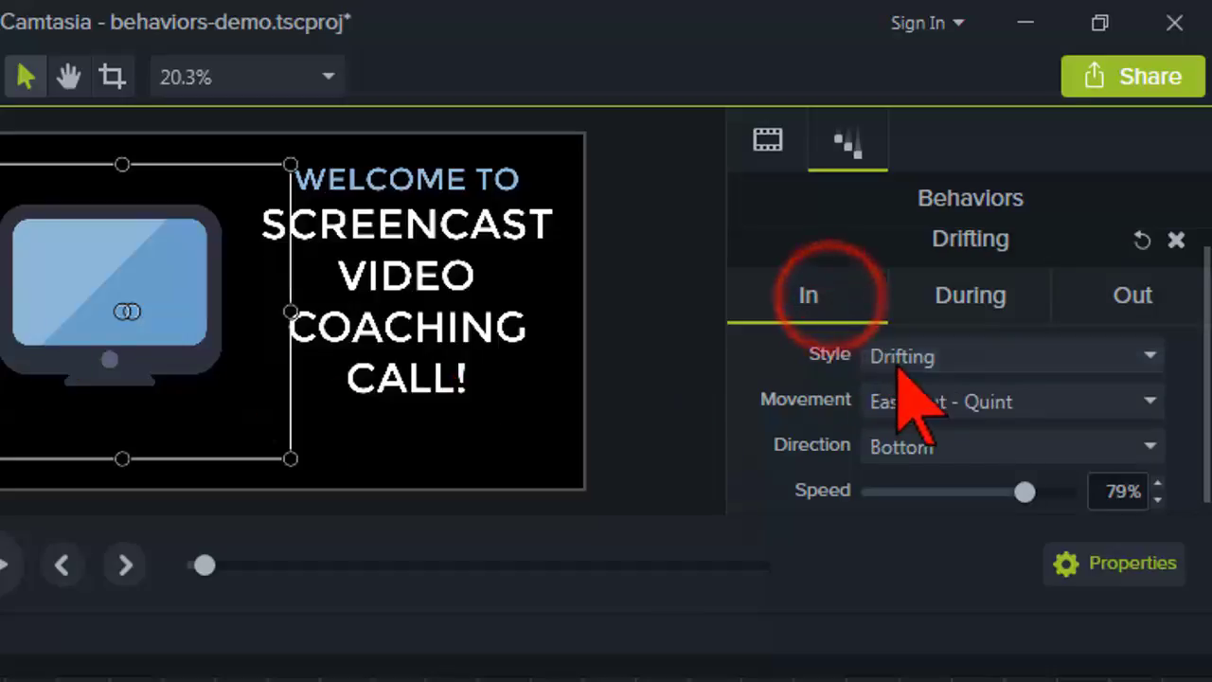
left_click(1101, 295)
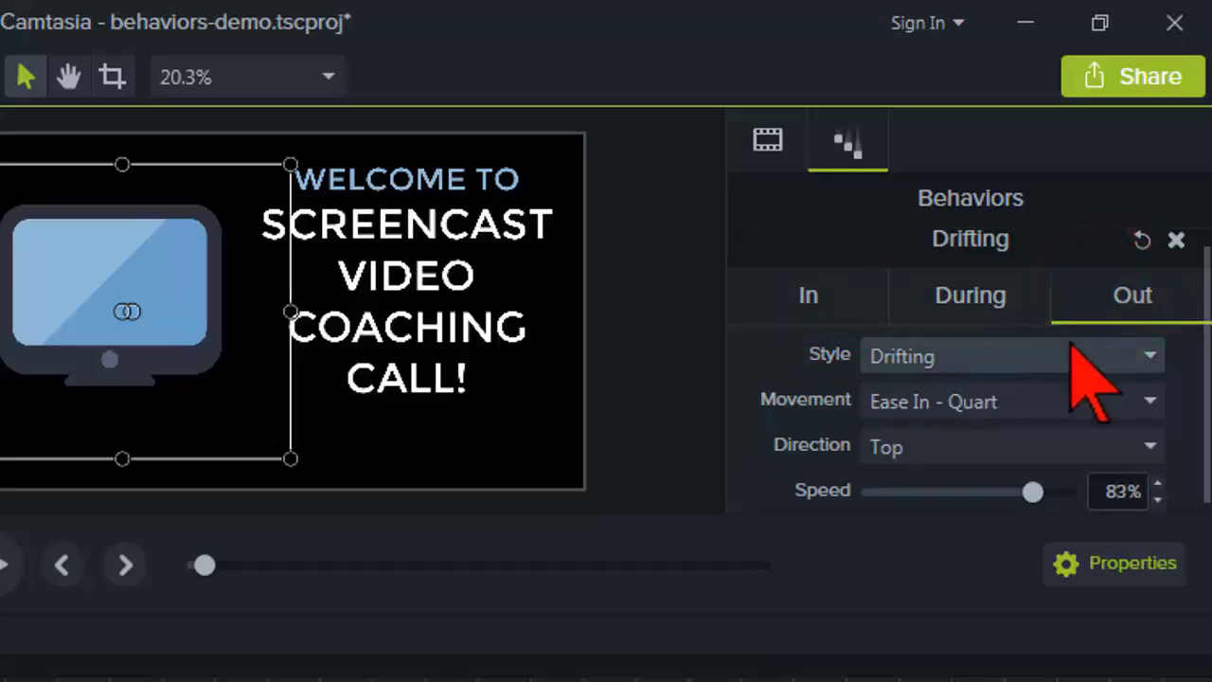
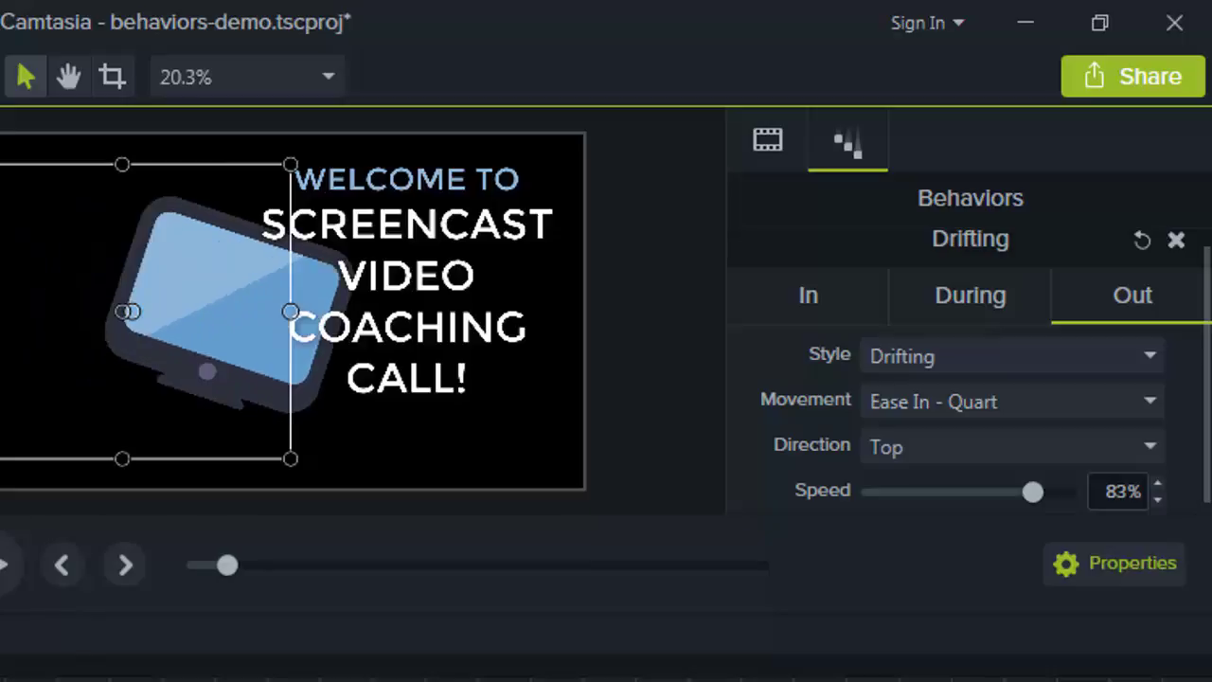
Check the direction options for the Drifting behavior's Out phase and set its Out style to Fade Out.
scroll(1167, 456, "down", 1)
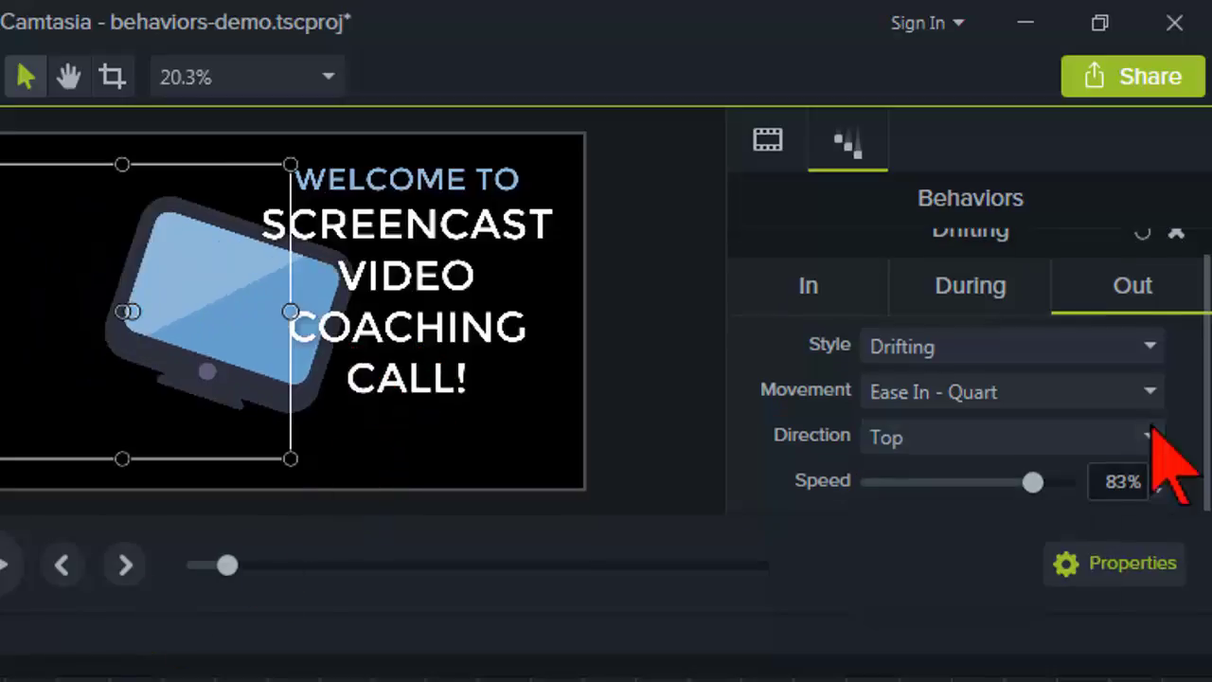
left_click(1149, 436)
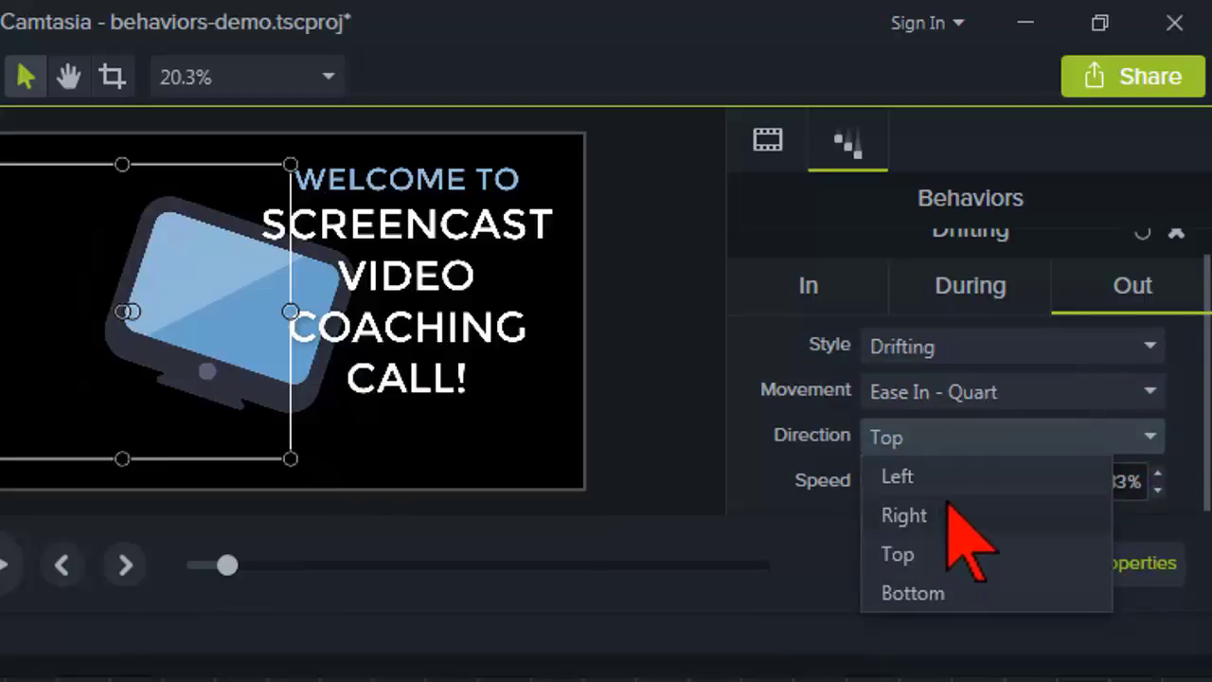
left_click(1201, 401)
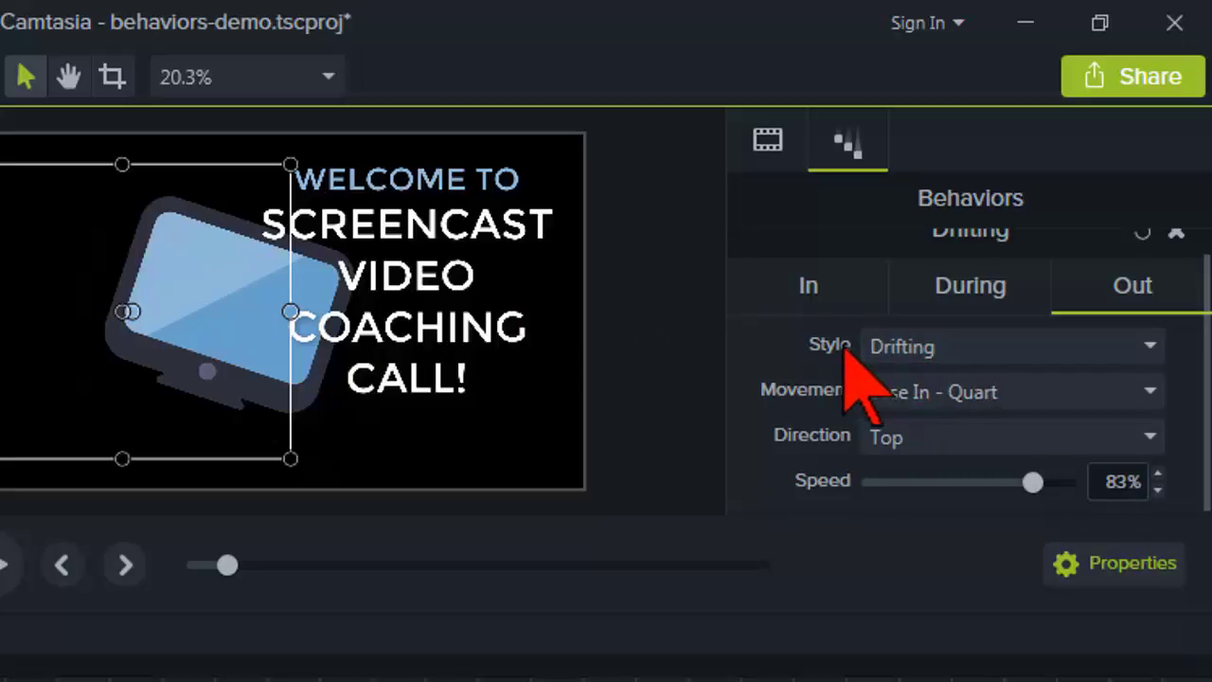
left_click(1150, 347)
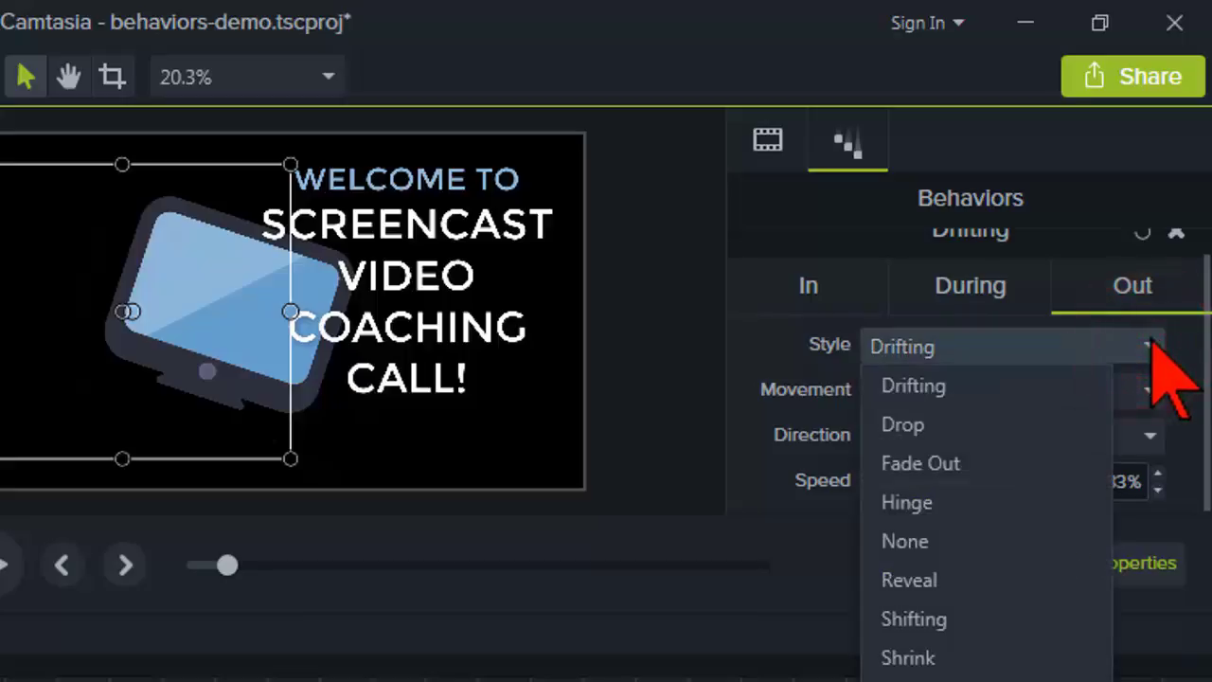
left_click(966, 464)
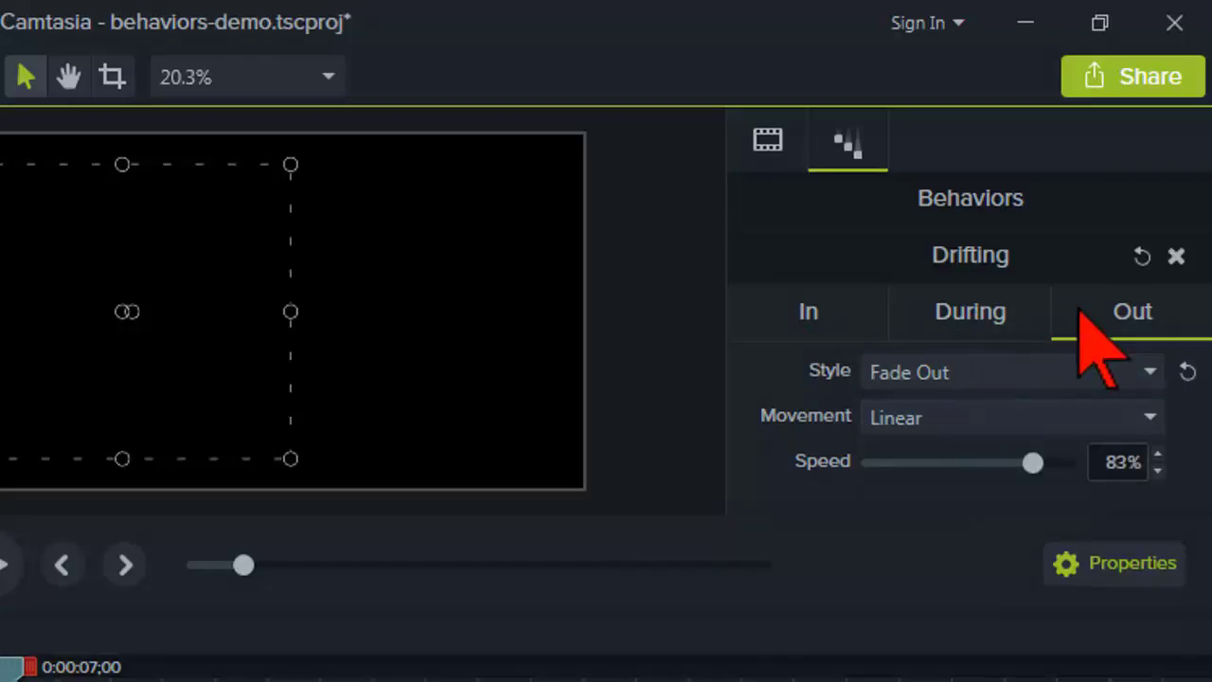
Move the playhead to 0:00:06;14 and examine the style and other settings of the Drifting behavior's In phase.
left_click(813, 311)
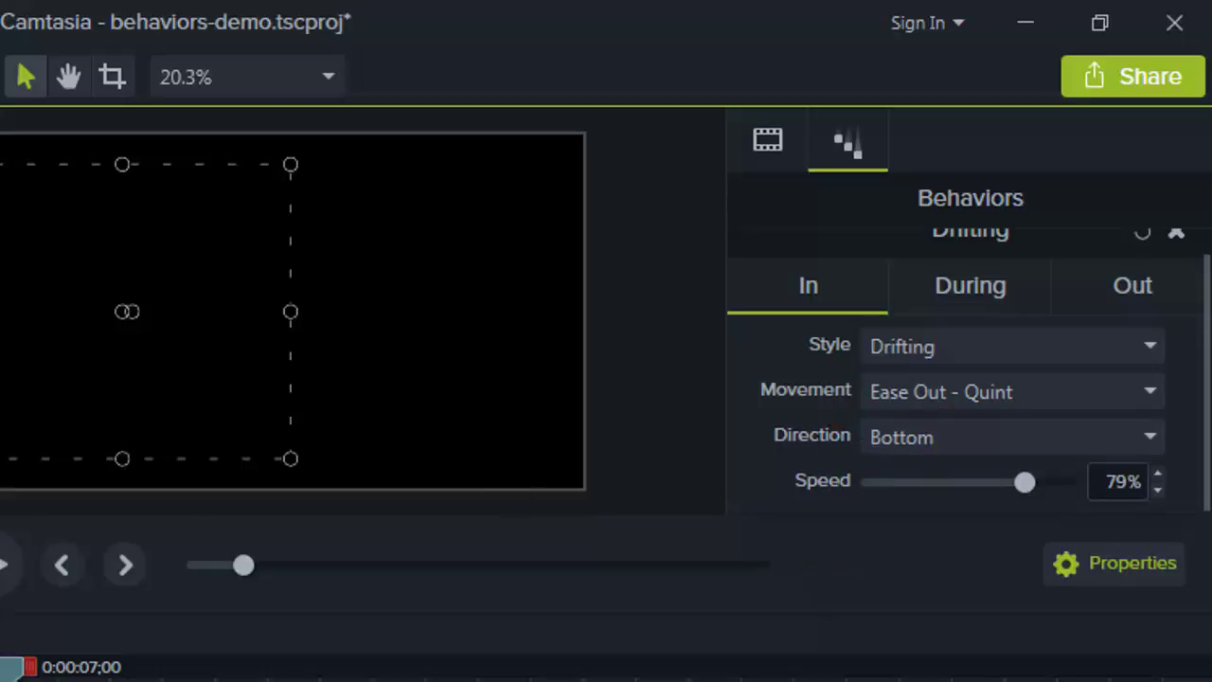
left_click_drag(7, 670, 1, 668)
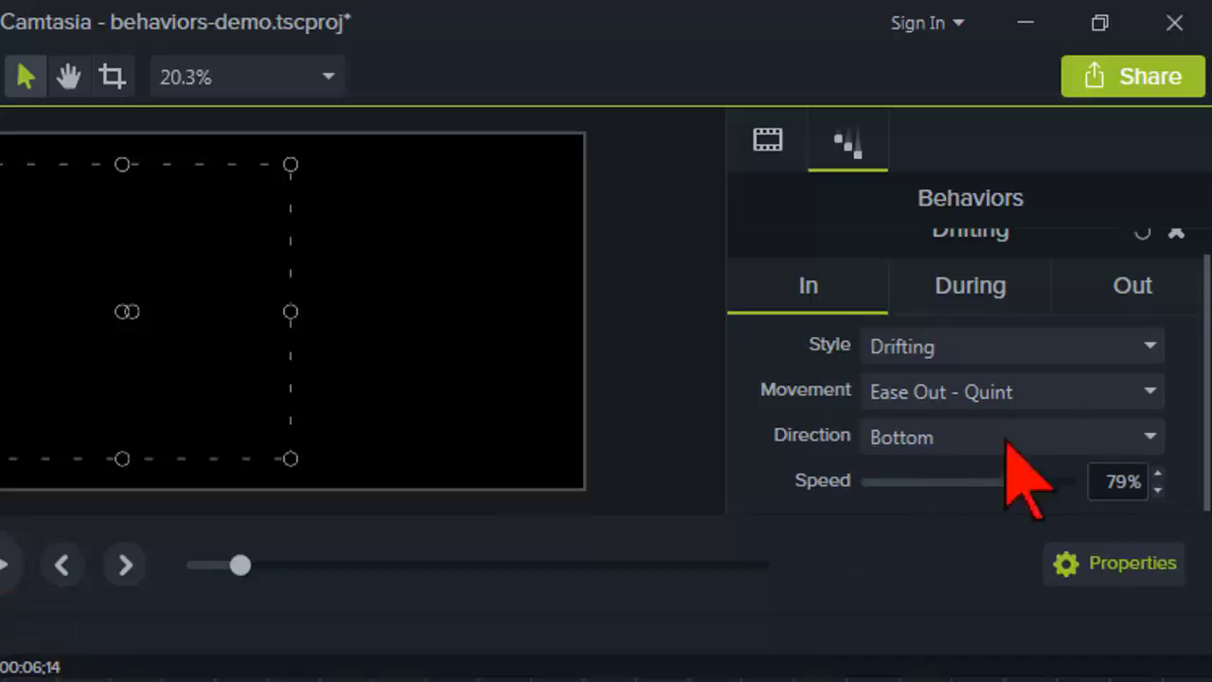
left_click_drag(1202, 405, 1188, 392)
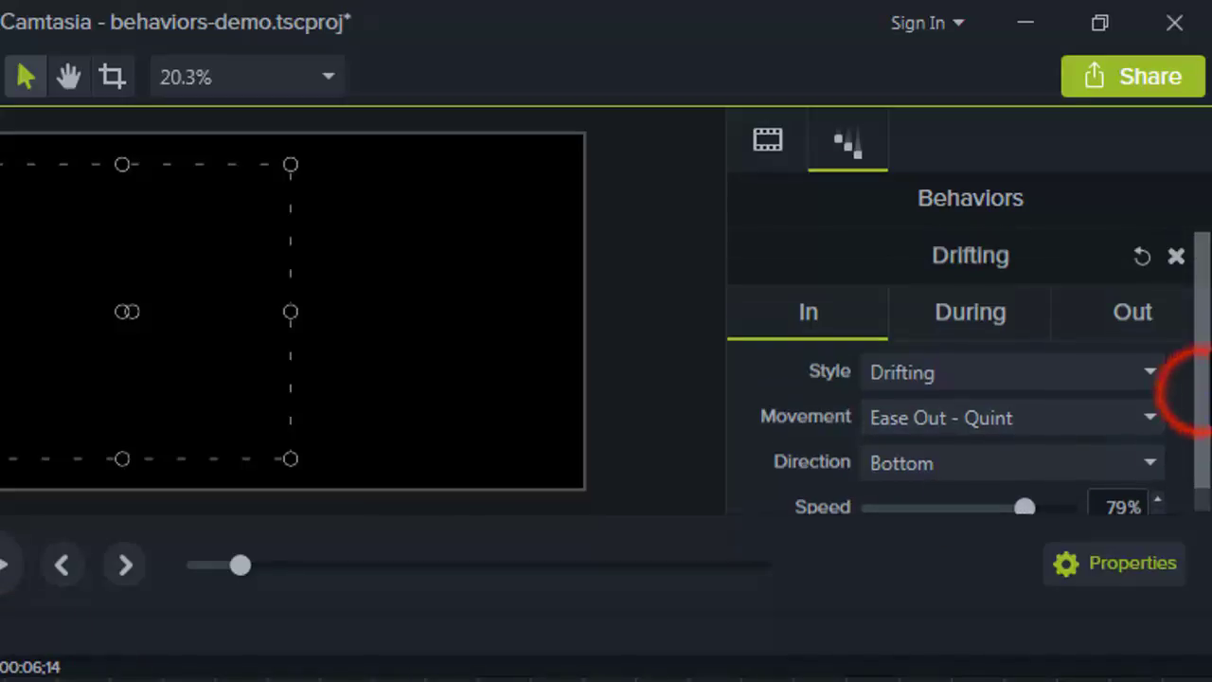
left_click(1149, 367)
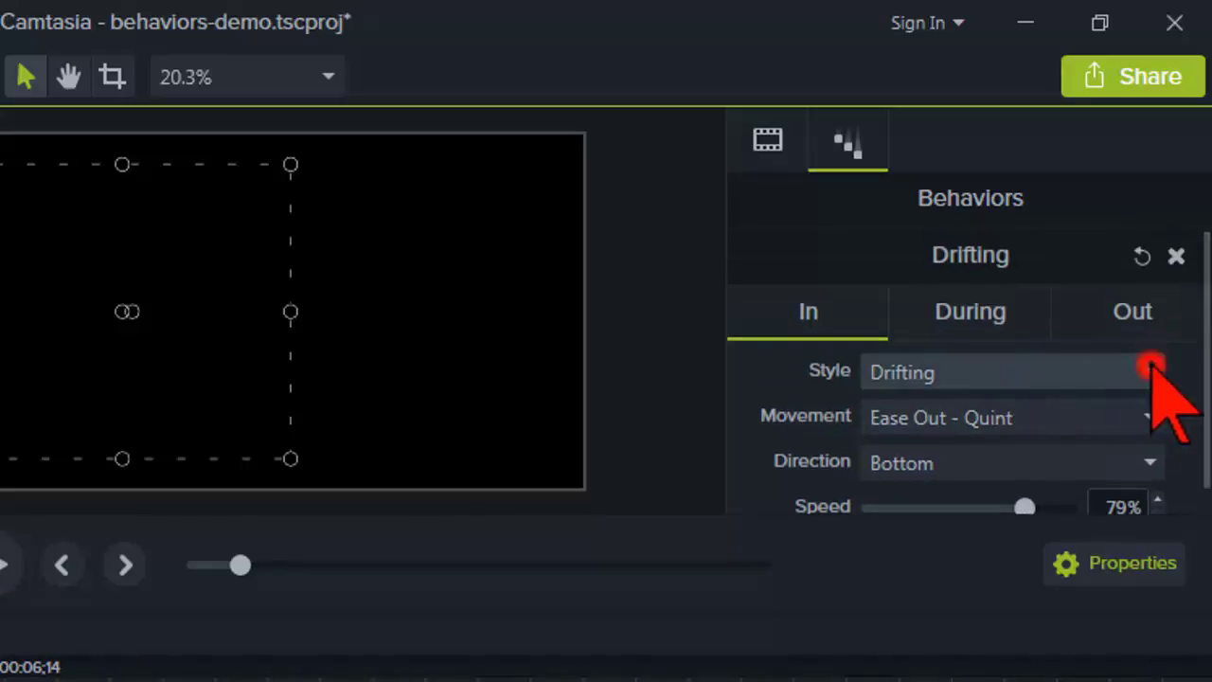
left_click(1148, 364)
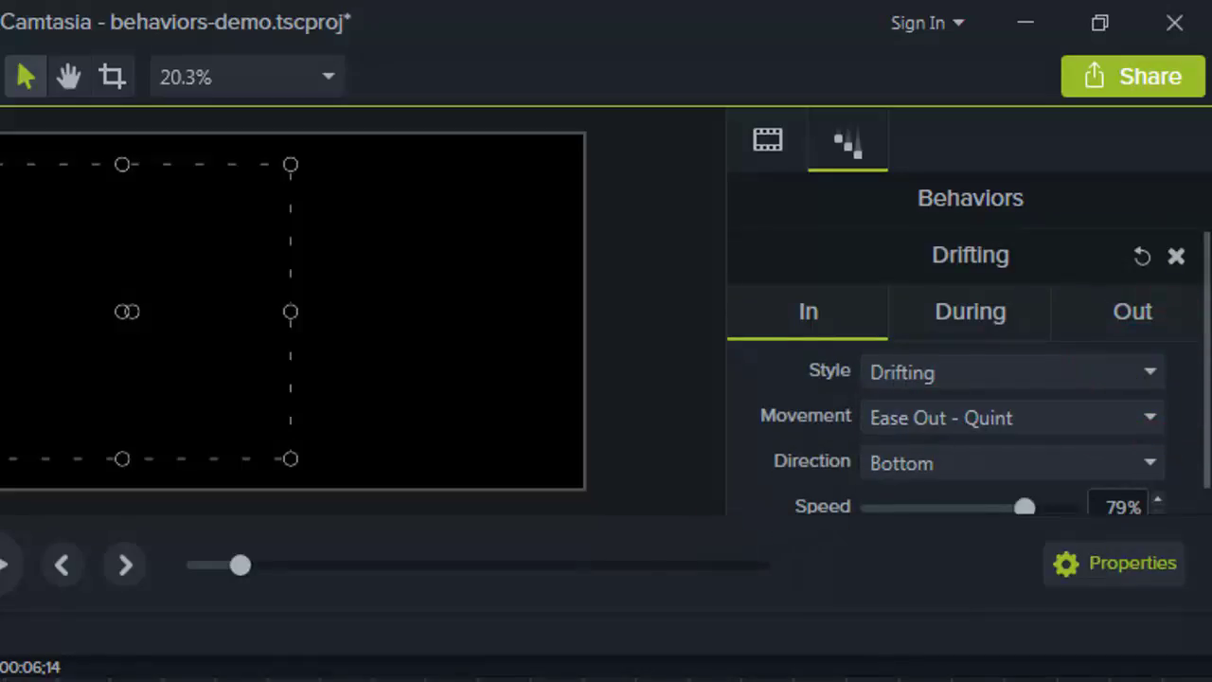
scroll(95, 675, "down", 2)
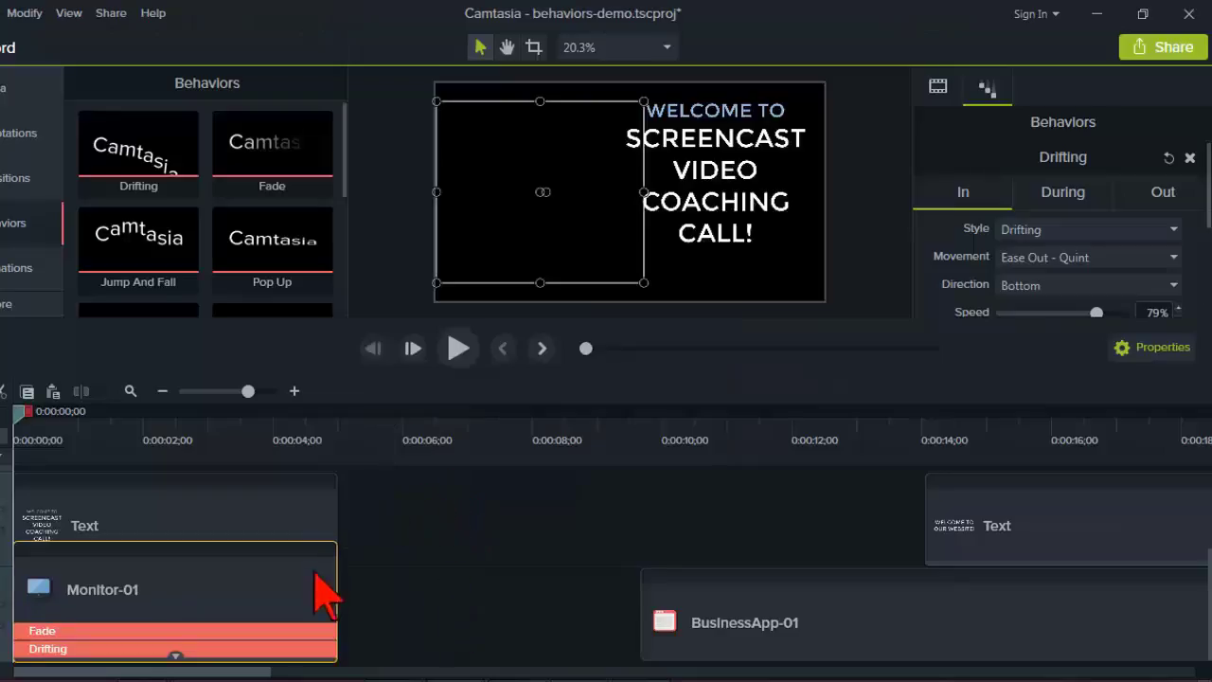
Select the Fade effect under the monitor clip, view the commands available for it and return to the clip's properties.
left_click(194, 632)
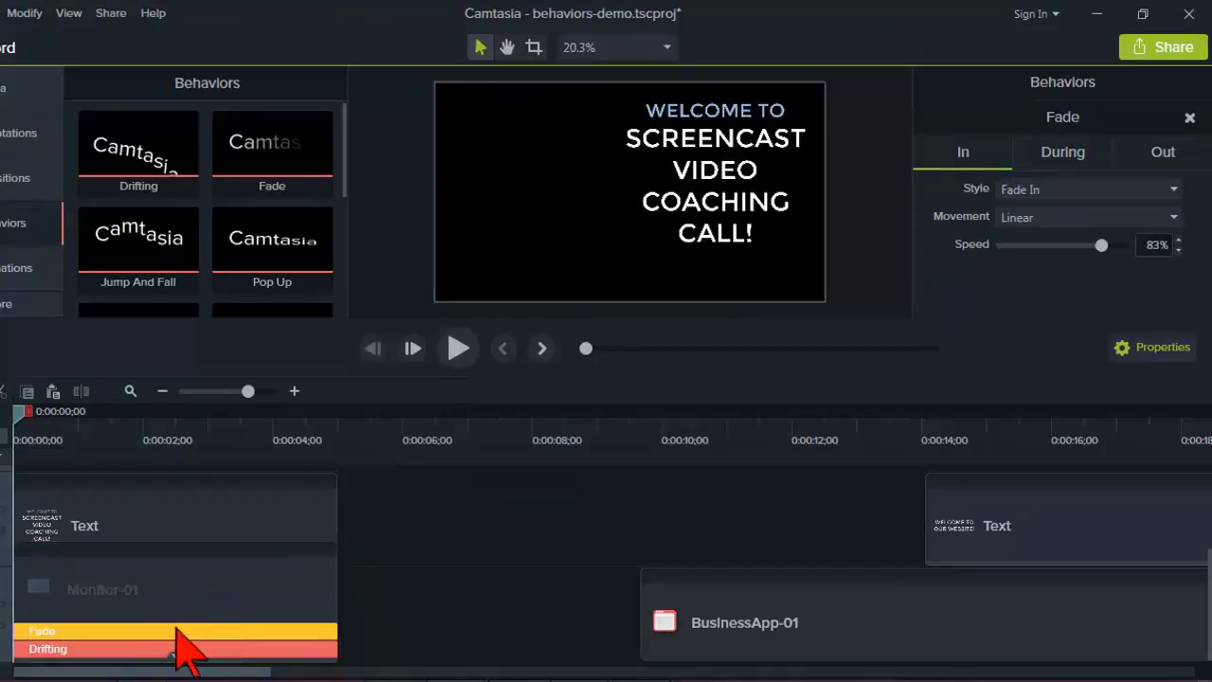
right_click(177, 632)
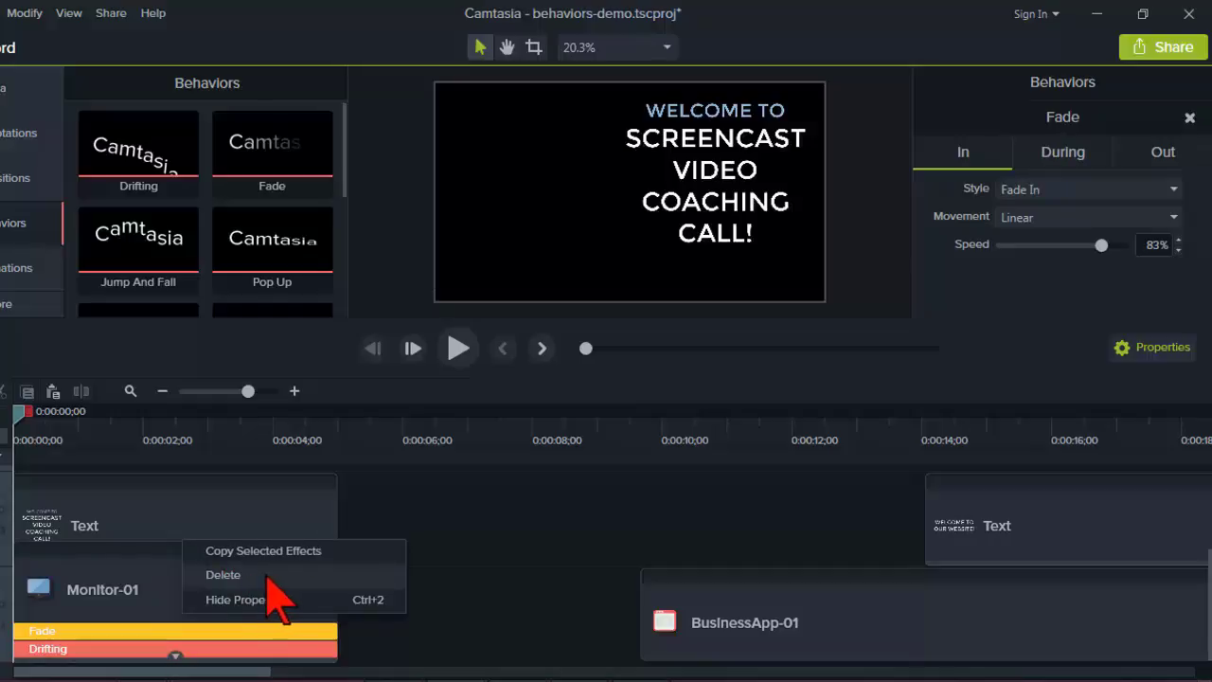
left_click(455, 627)
left_click(176, 654)
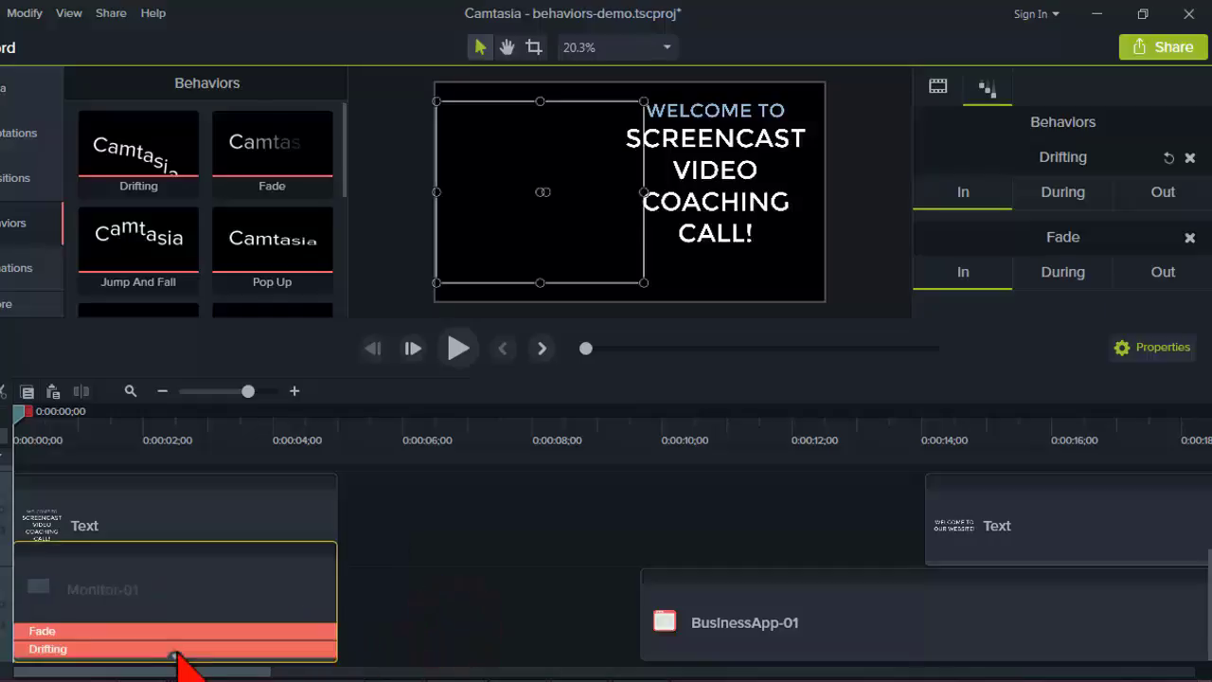
Remove the Fade effect from the Monitor-01 clip, leaving its Drifting behavior in place.
left_click(173, 651)
left_click(168, 630)
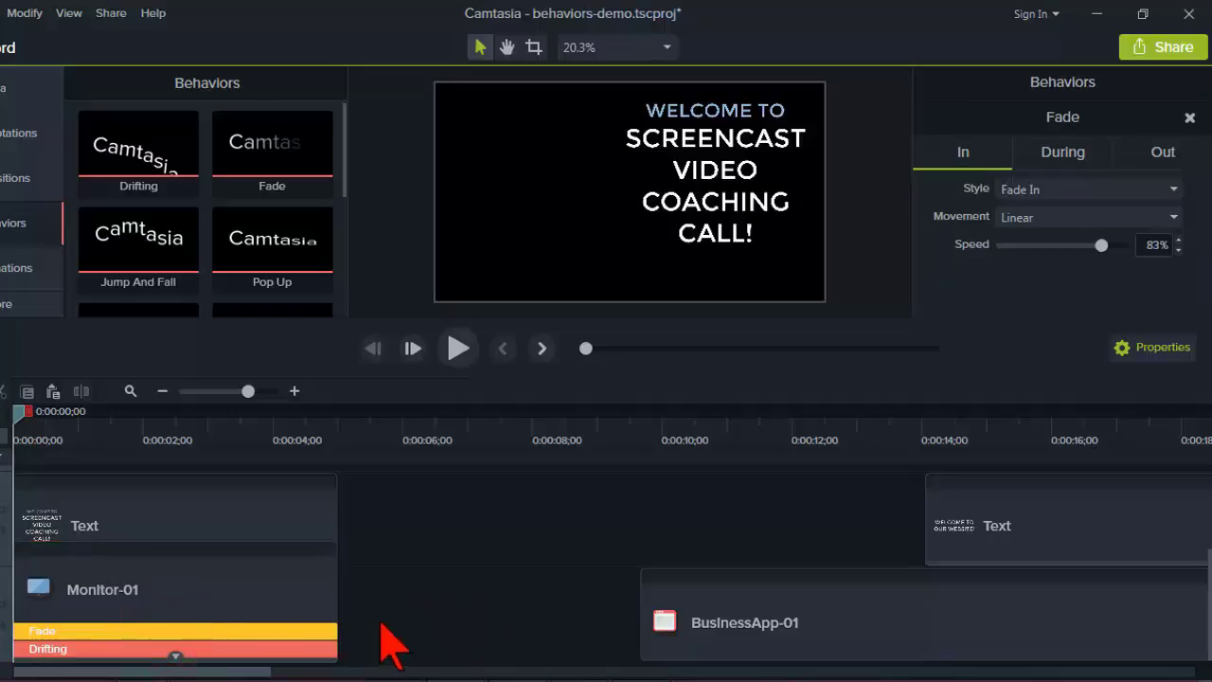
left_click(1189, 117)
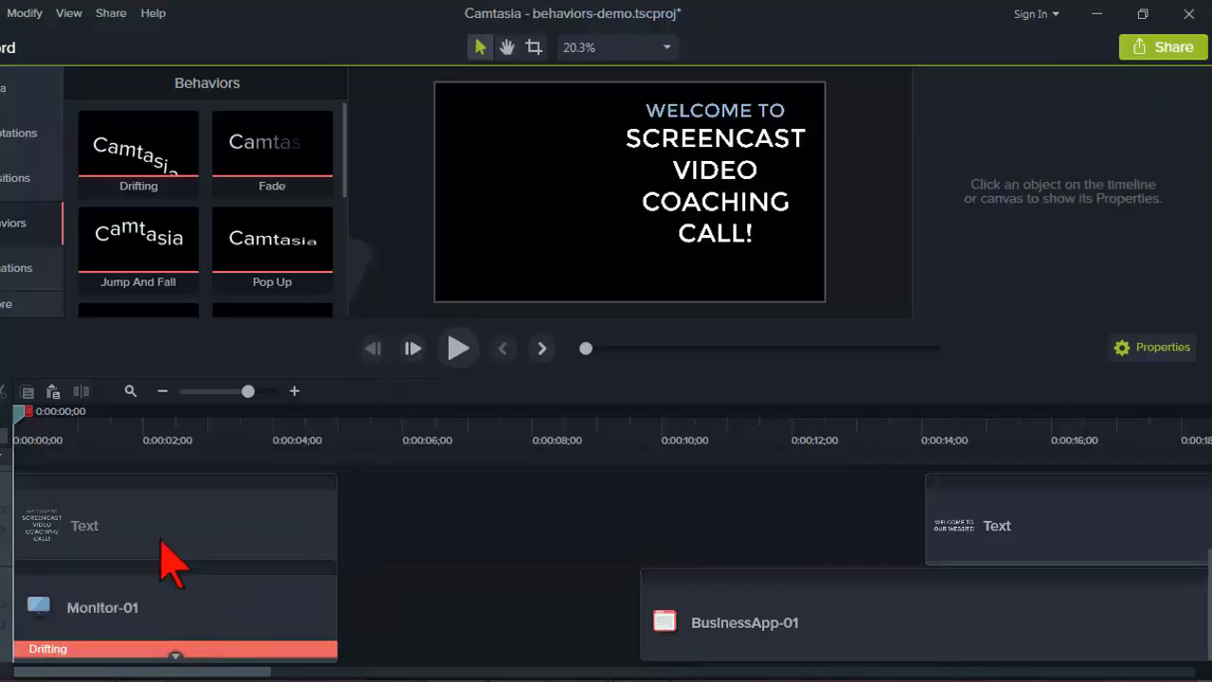
Apply the Reveal behavior to the first text clip and play the animation from the start of the timeline.
left_click(18, 414)
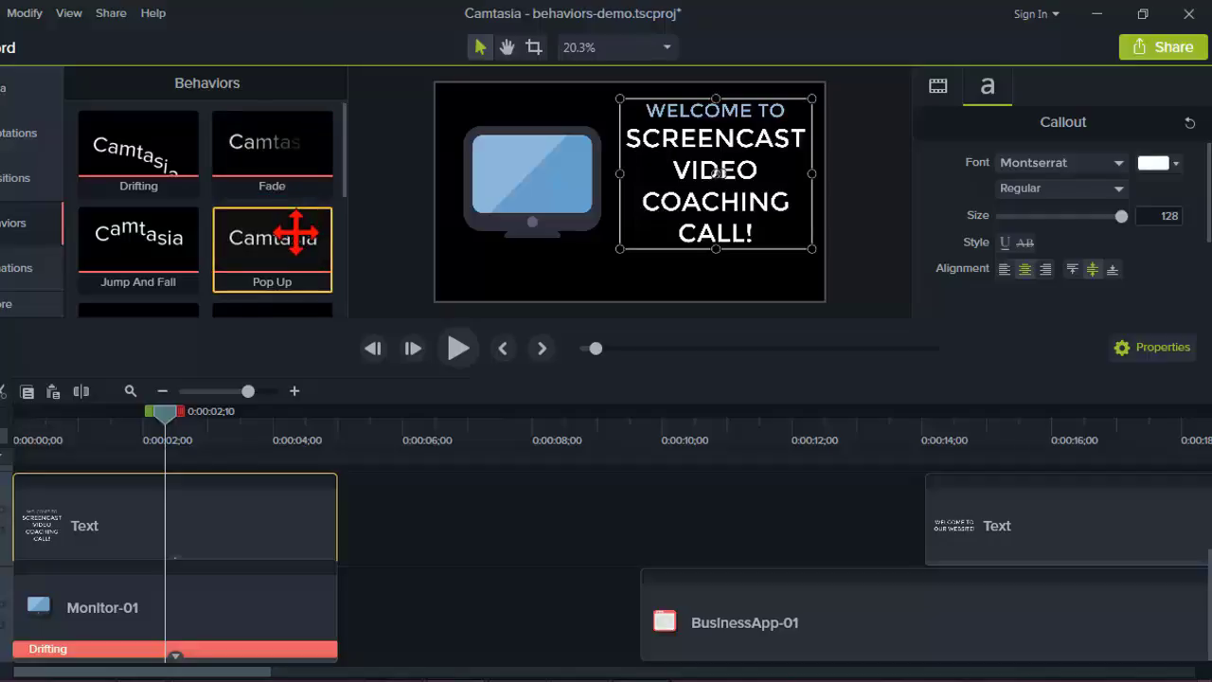
scroll(285, 228, "down", 1)
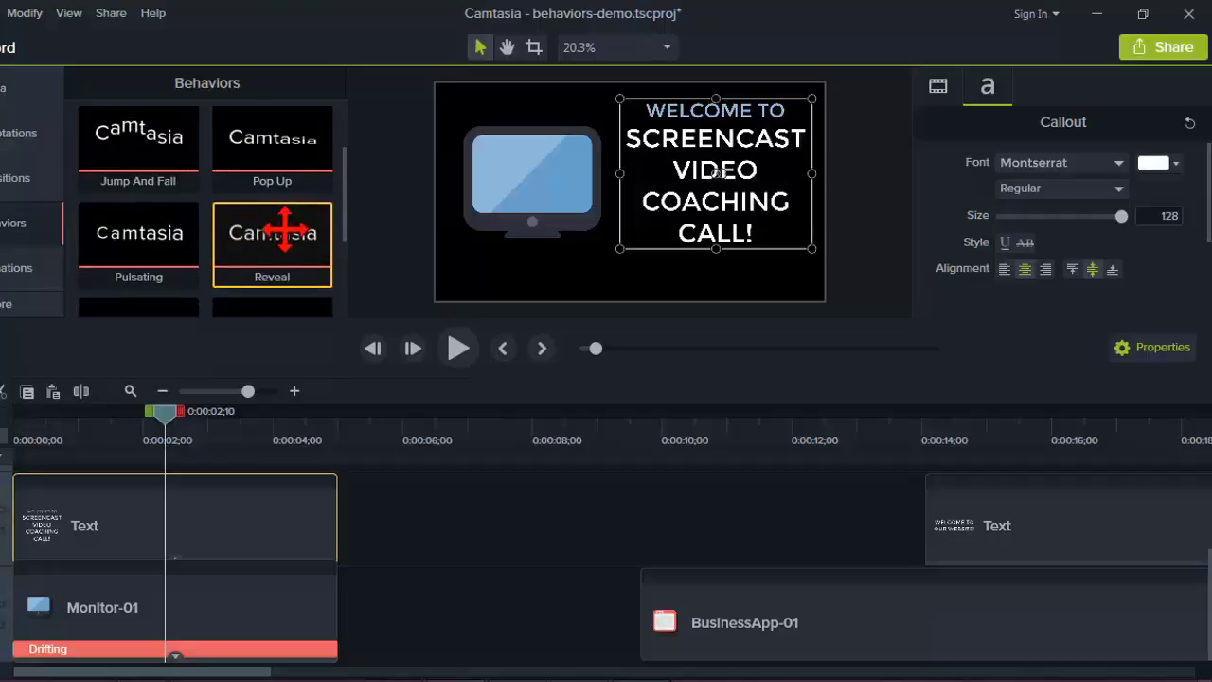
left_click_drag(285, 231, 224, 505)
key("ctrl+Home")
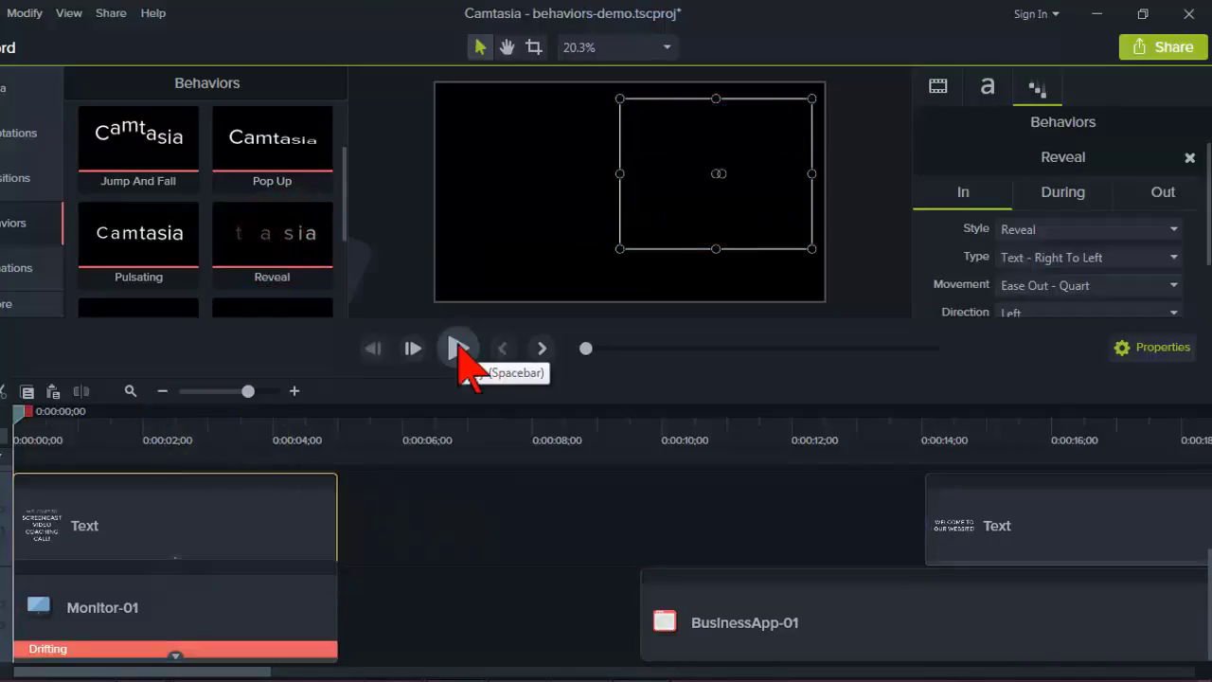
left_click(459, 348)
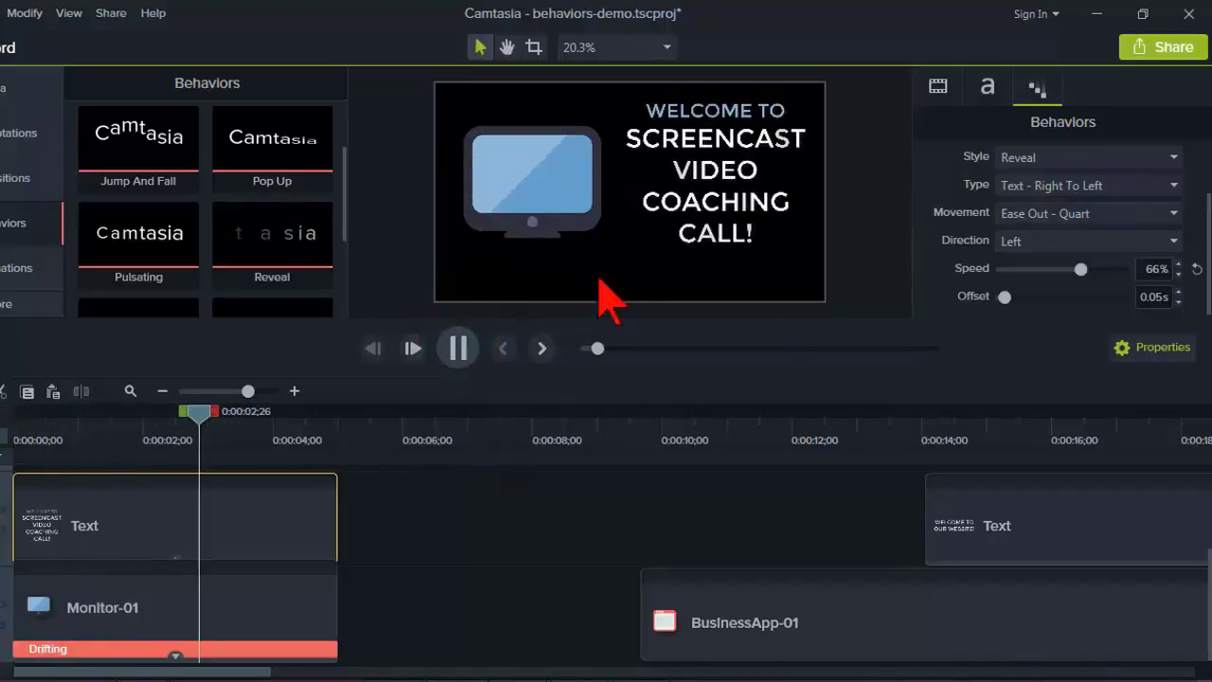
left_click(751, 240)
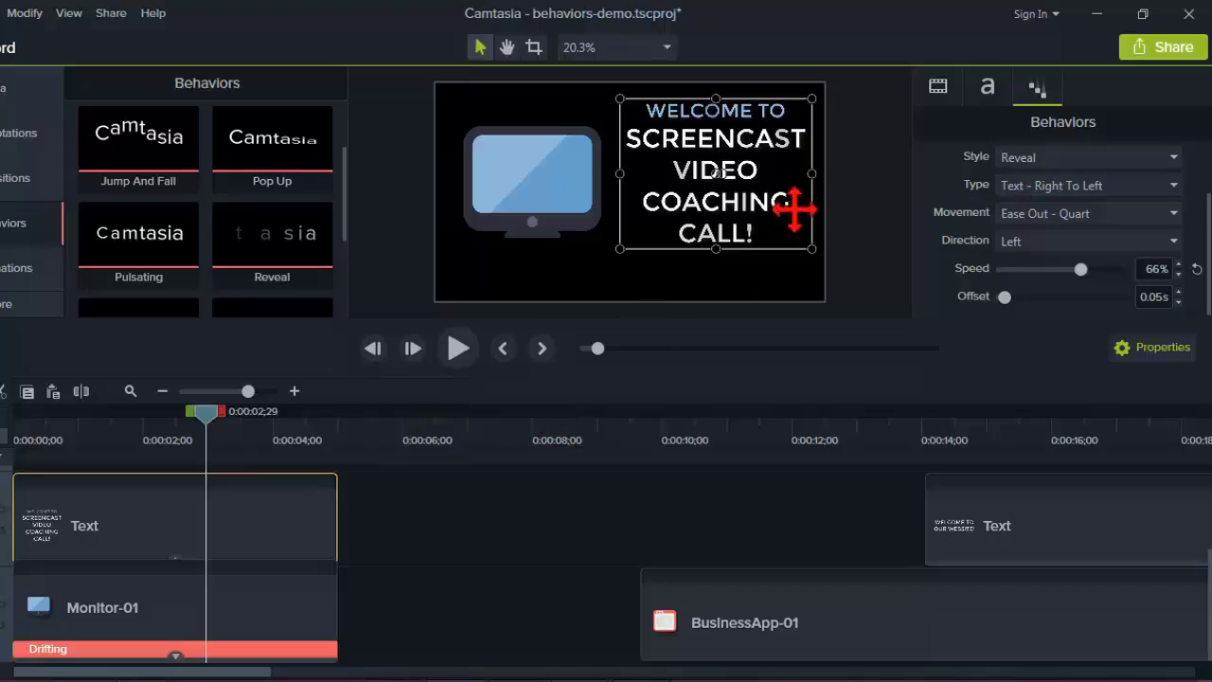
Try None as the During style of the text clip's Reveal behavior, settle on Pulsate and preview it up to 0:00:04;16.
left_click(171, 534)
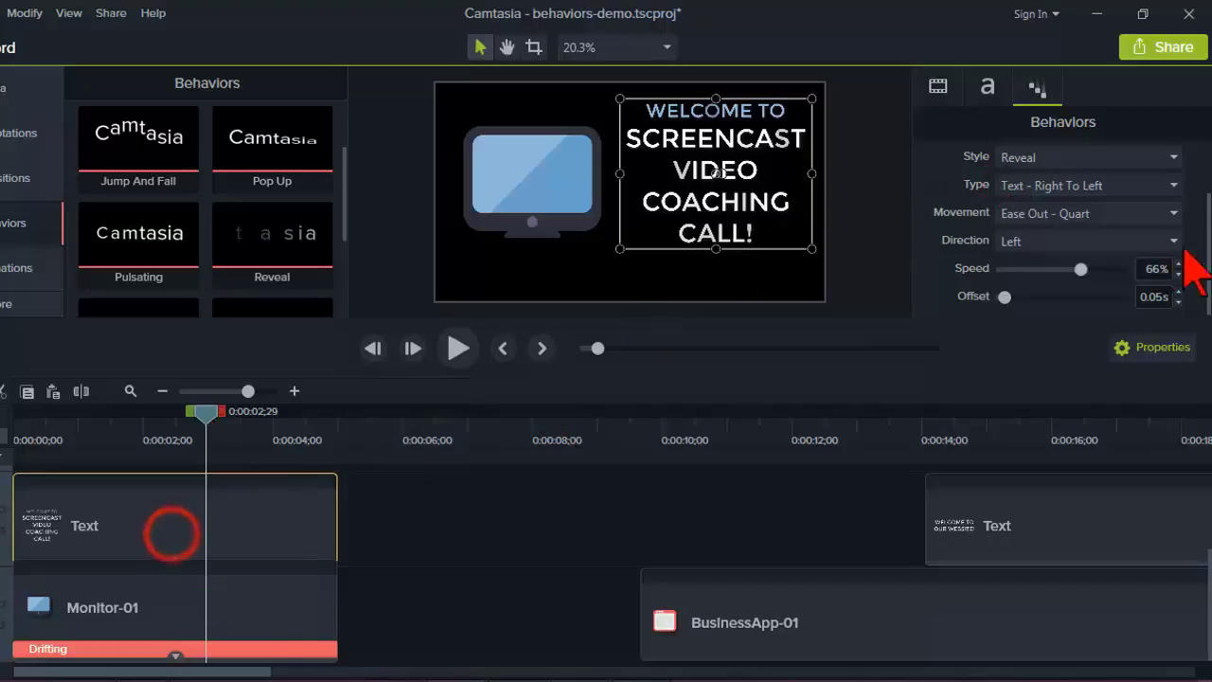
left_click_drag(1208, 284, 1209, 213)
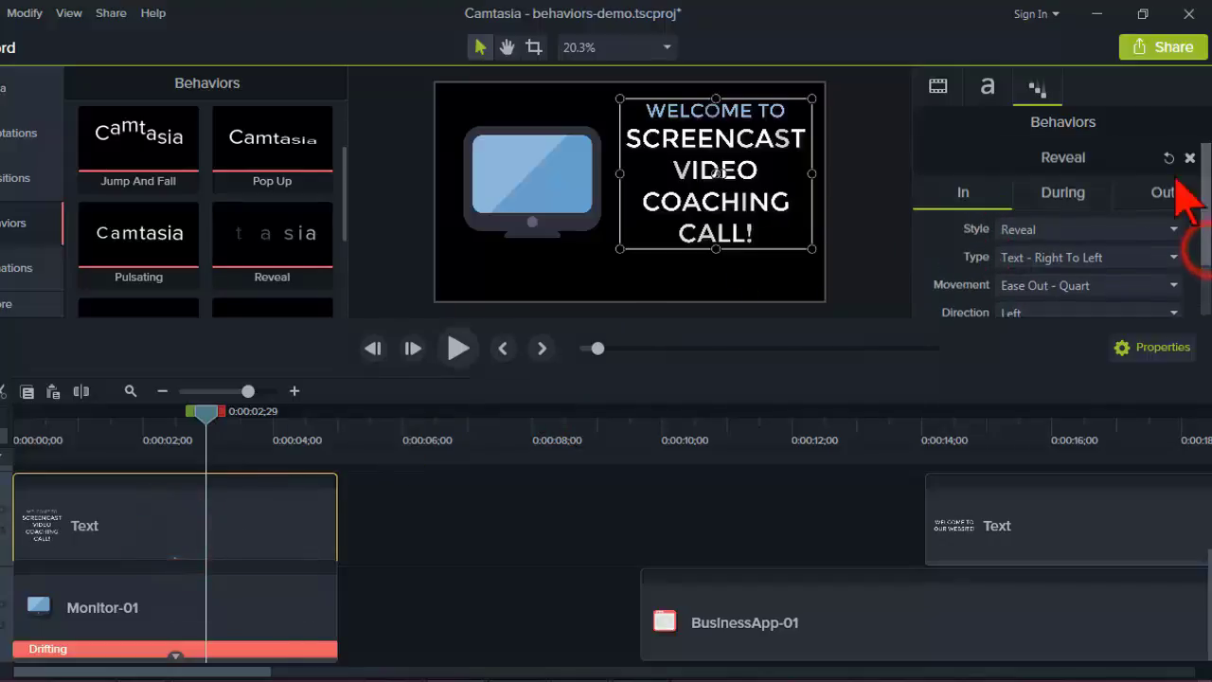
left_click(1063, 194)
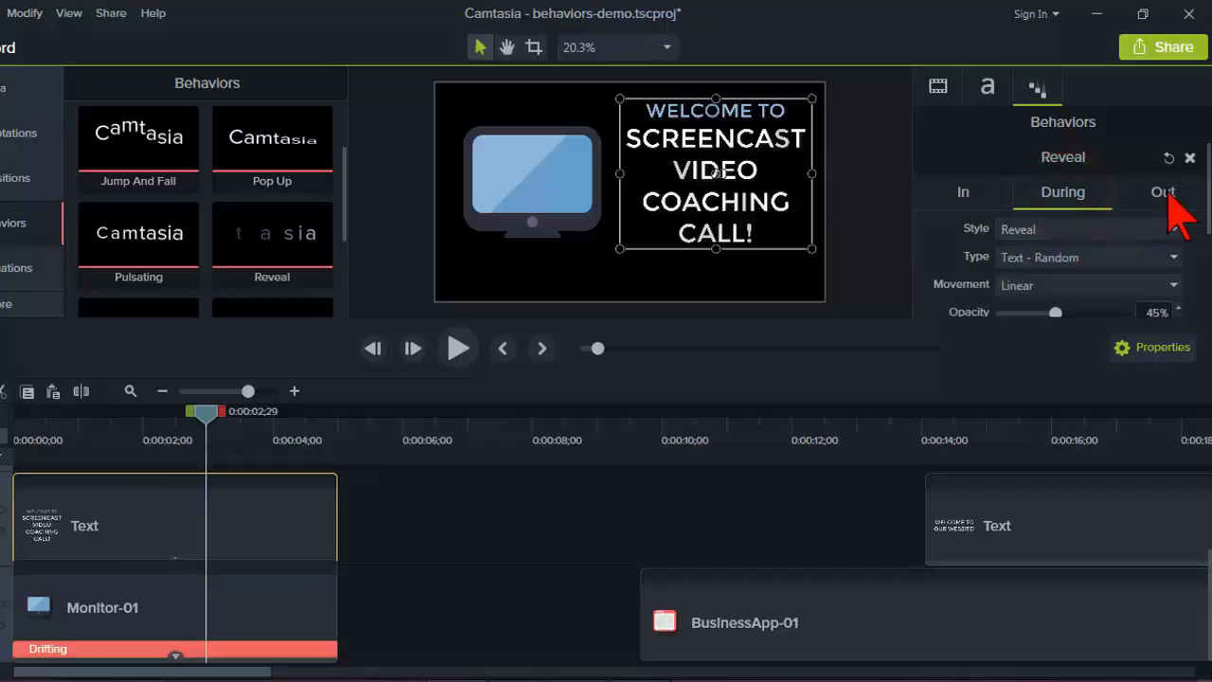
left_click(1083, 231)
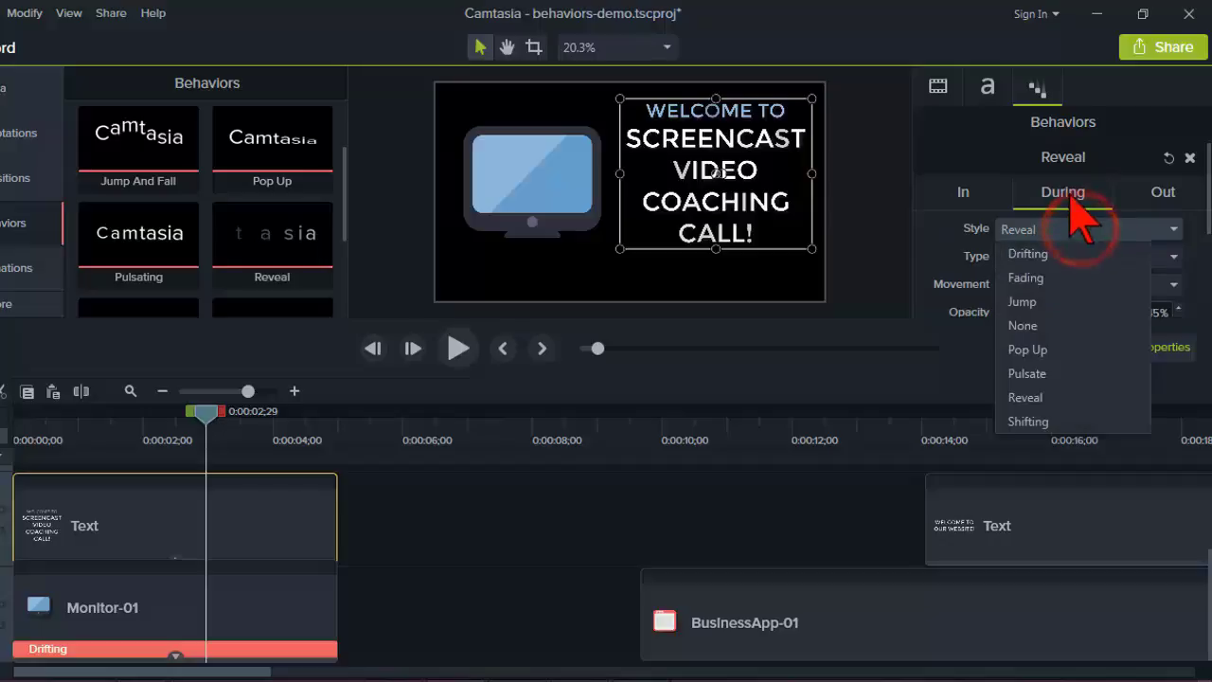
left_click(1042, 329)
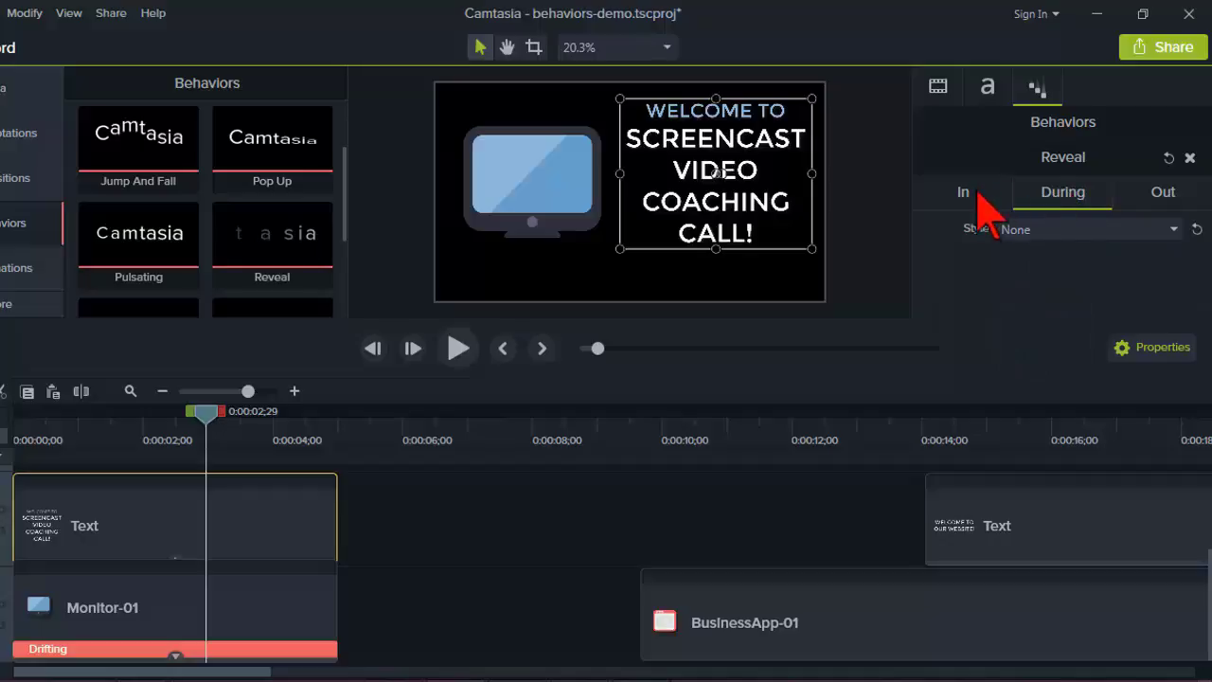
left_click(1175, 227)
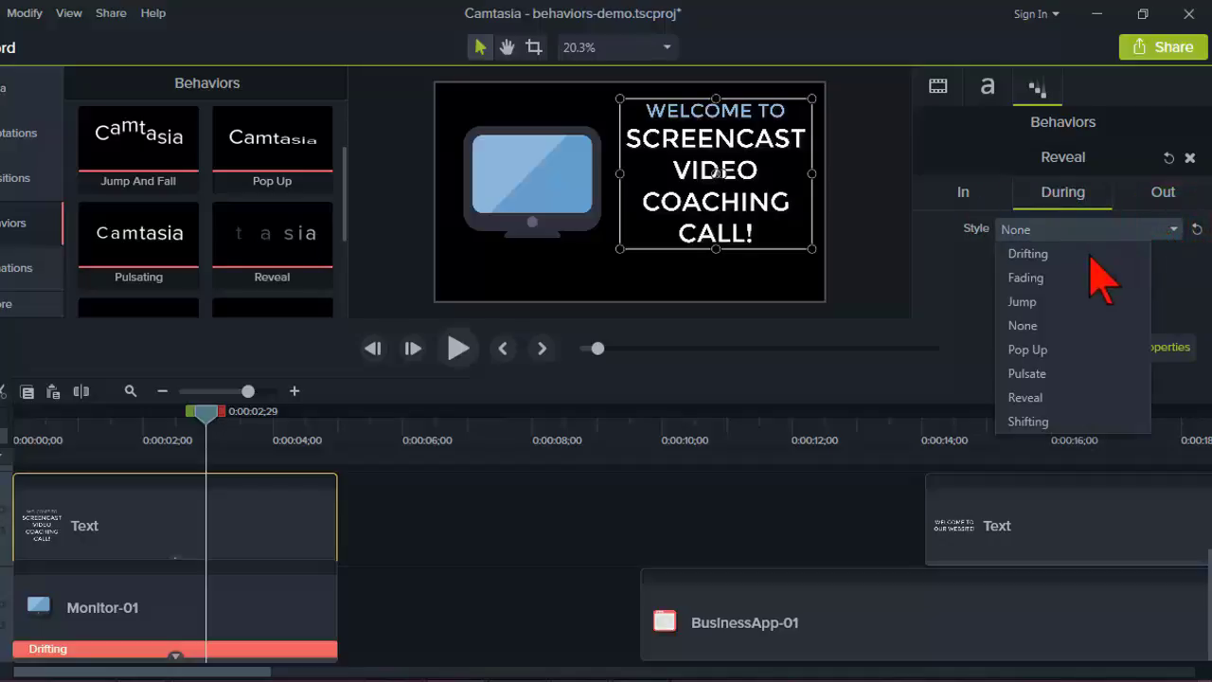
left_click(1040, 372)
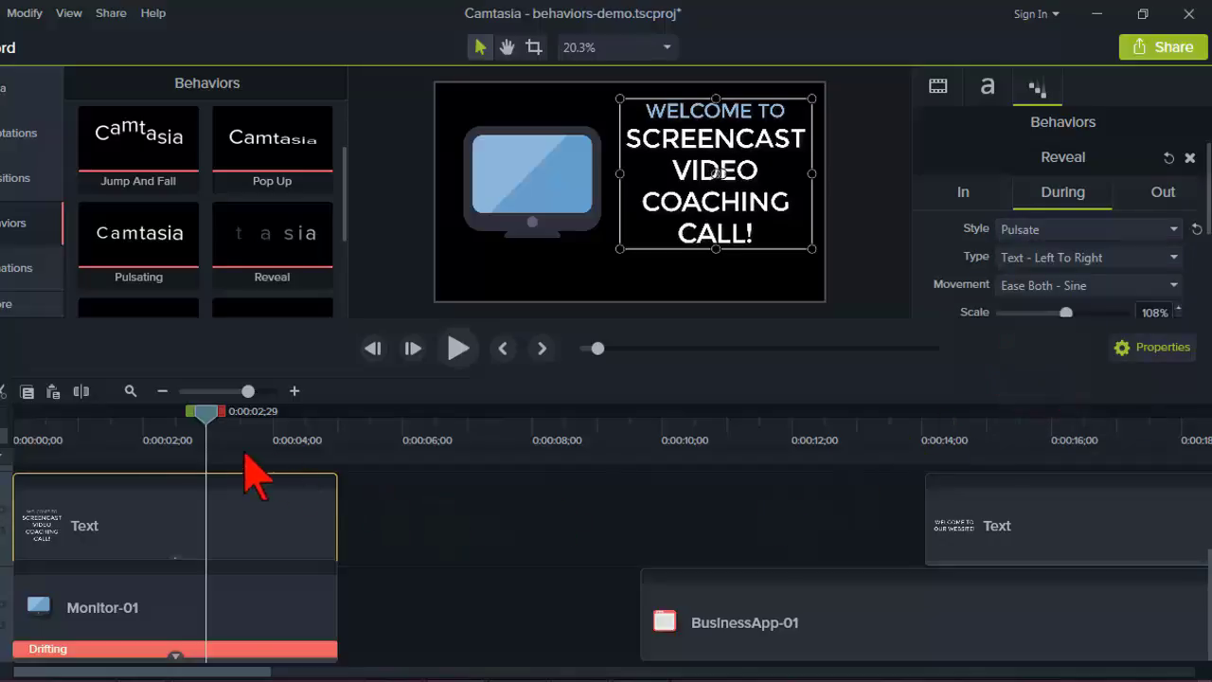
left_click(74, 428)
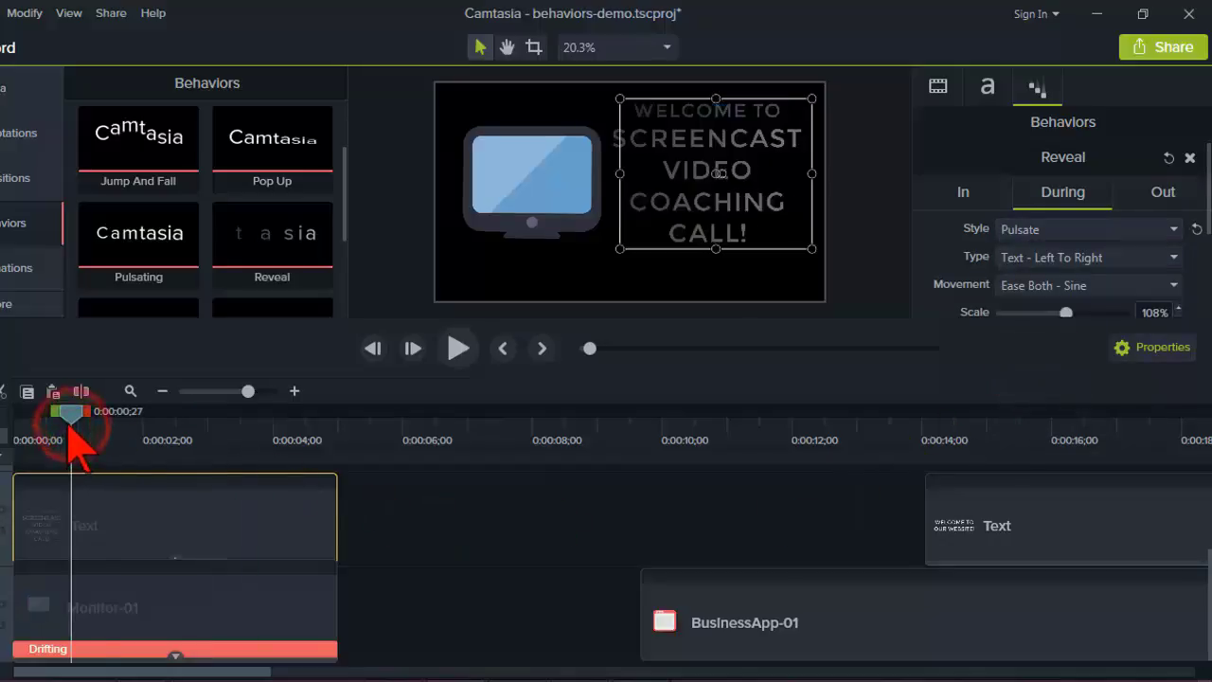
left_click_drag(74, 428, 306, 426)
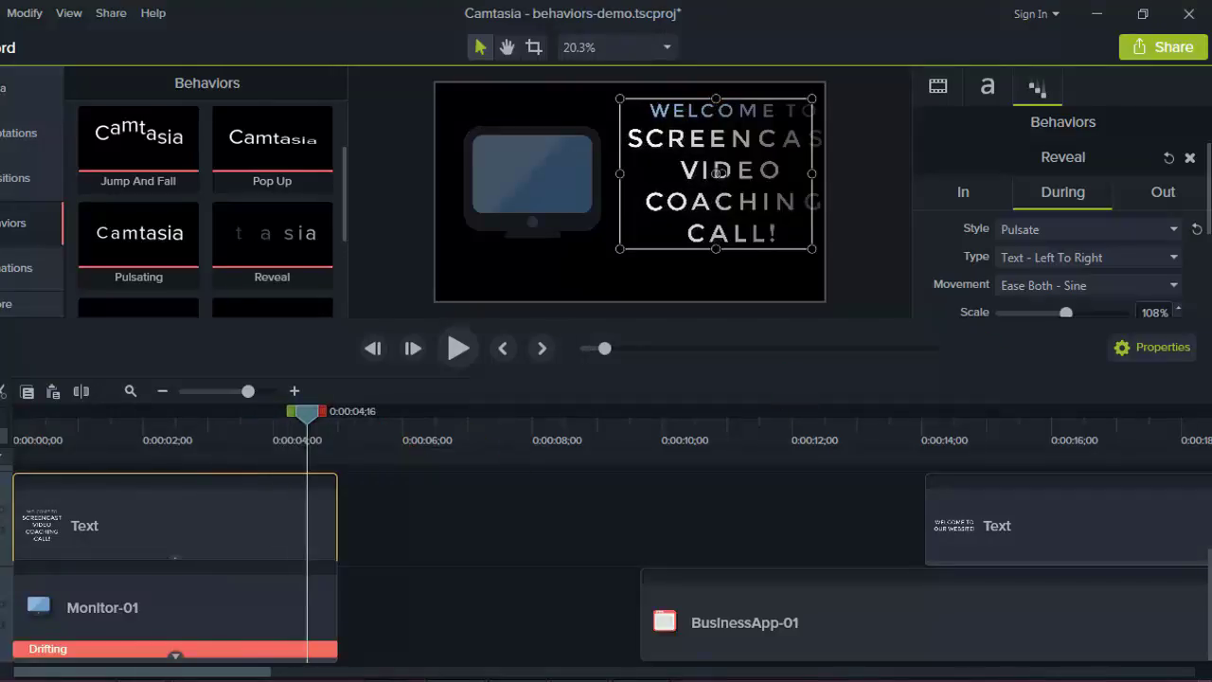
Examine the movement options for the Reveal behavior's In phase and return the playhead to the timeline start.
left_click_drag(1205, 216, 1198, 169)
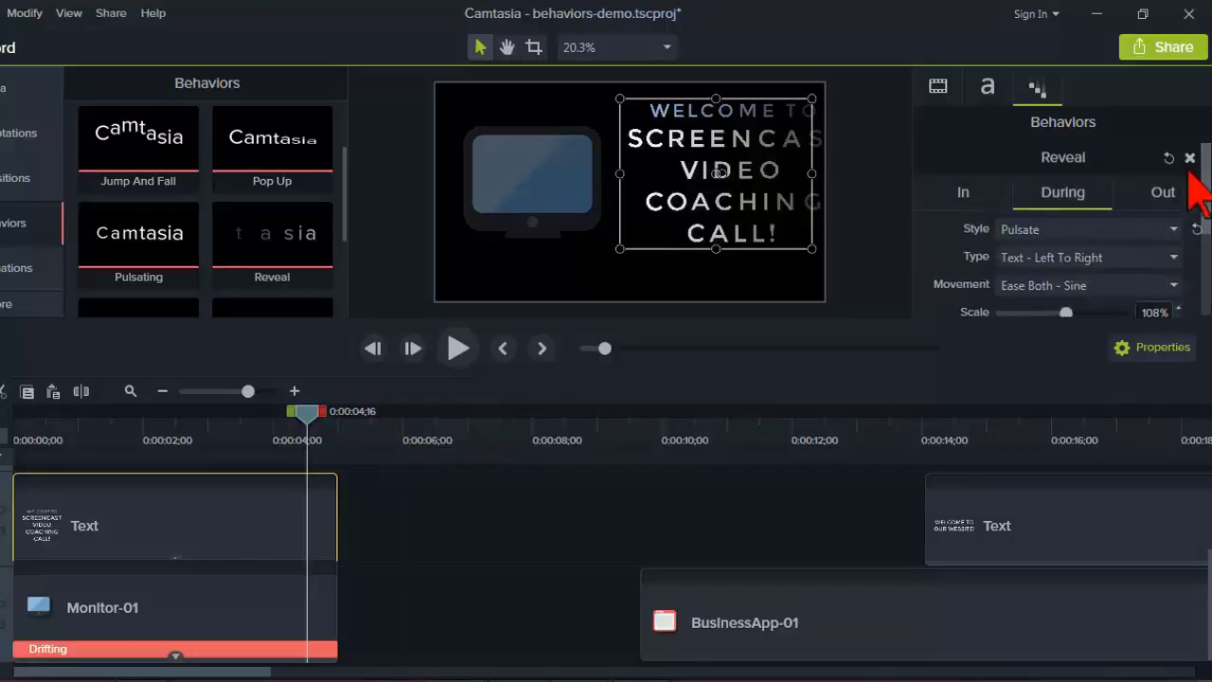
left_click(981, 197)
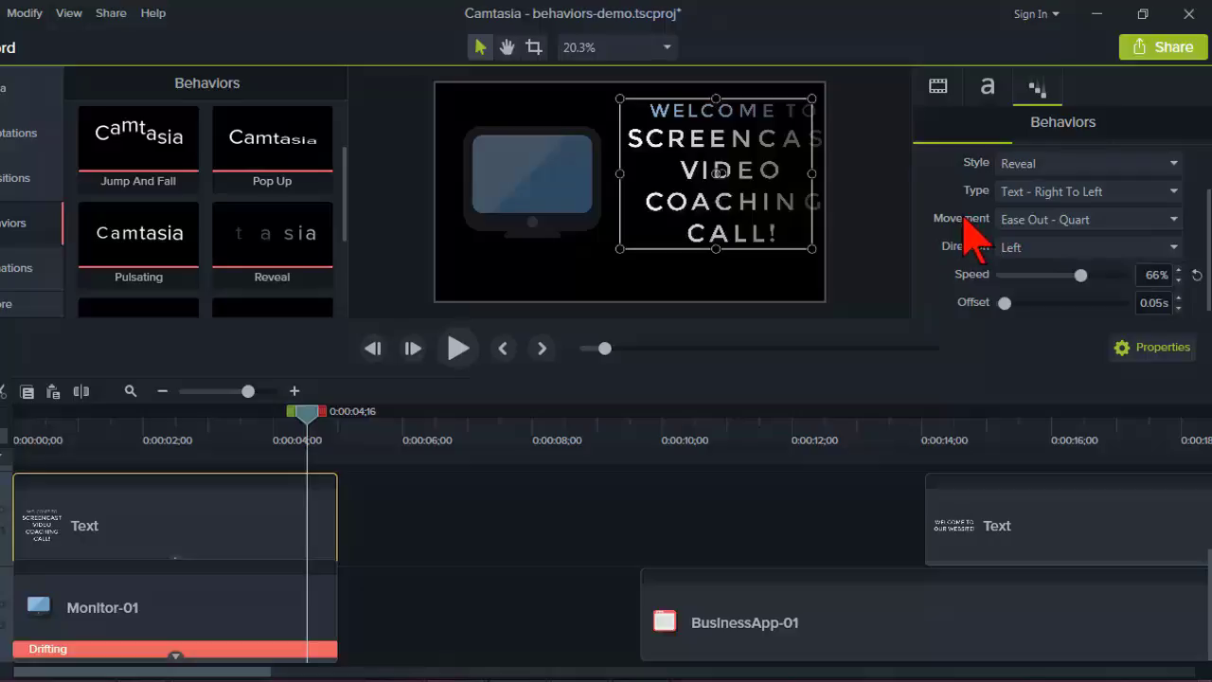
left_click(1175, 219)
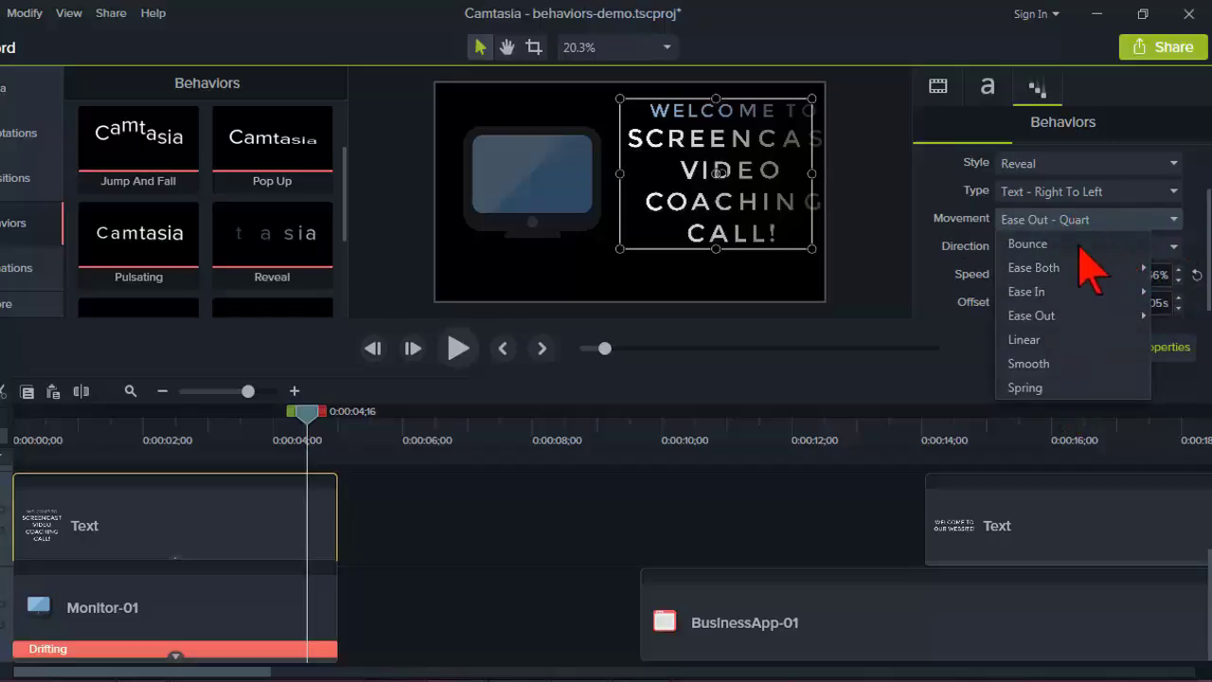
left_click(1179, 219)
left_click(205, 428)
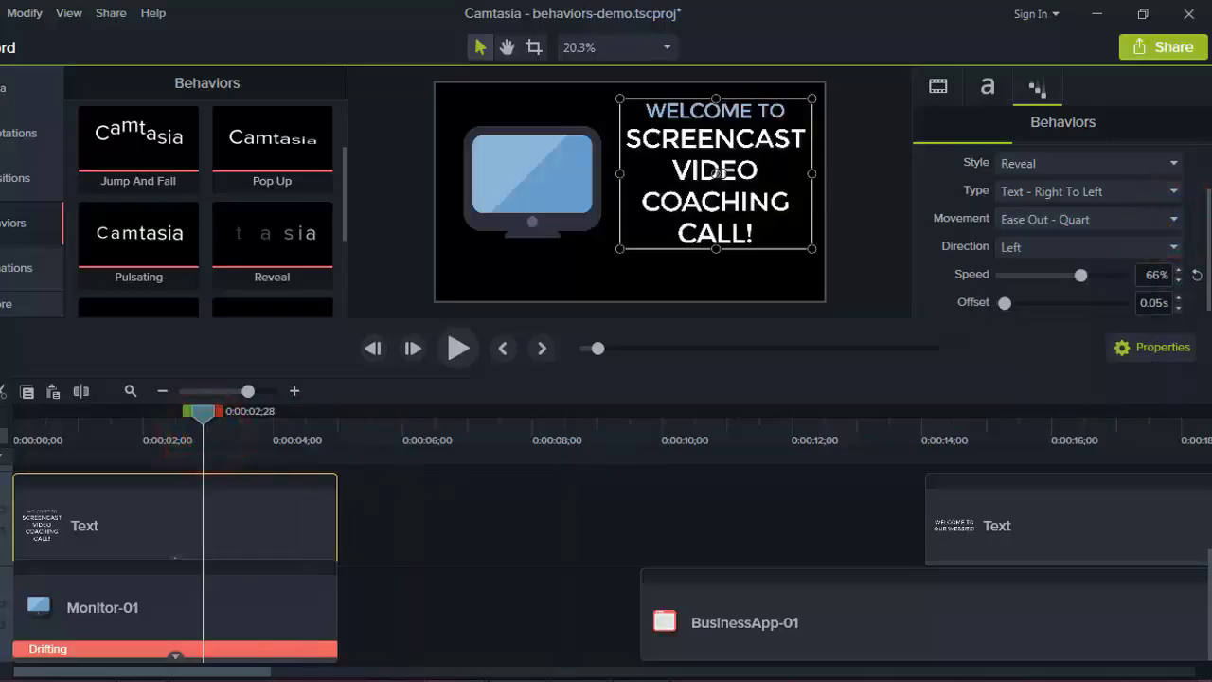
key("ctrl+Home")
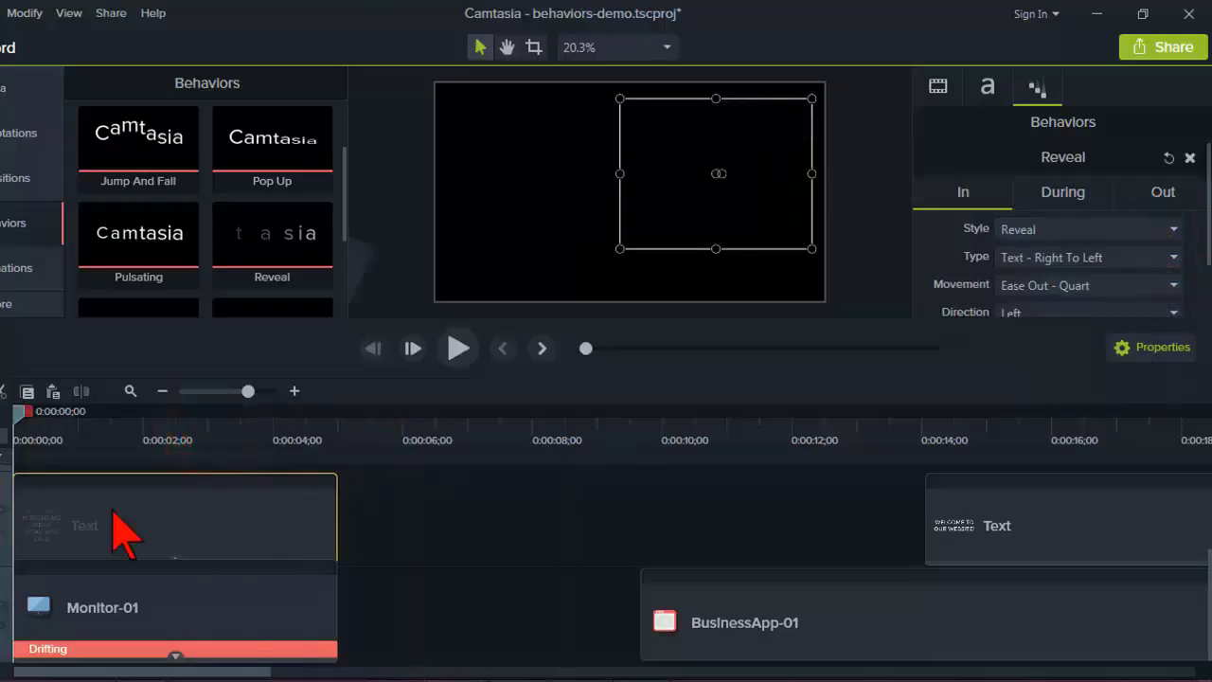
Preview the monitor clip's entrance up to 0:00:01;05 and check the Drifting behavior's During settings.
left_click(106, 614)
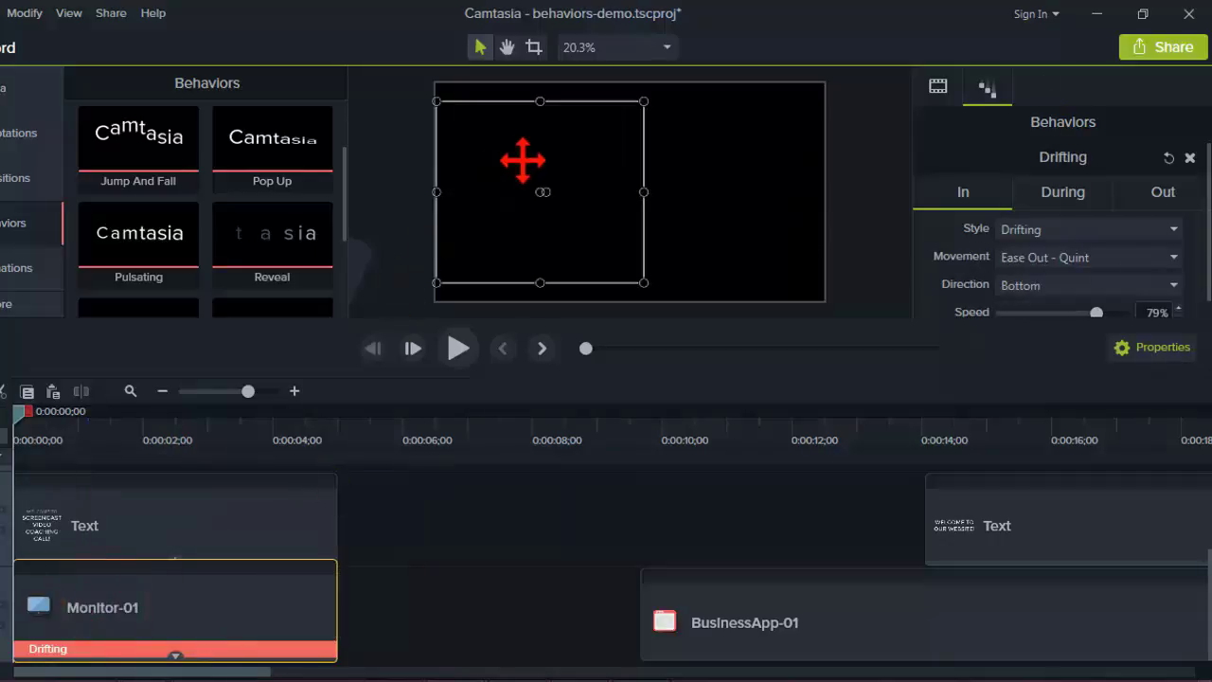
left_click(57, 417)
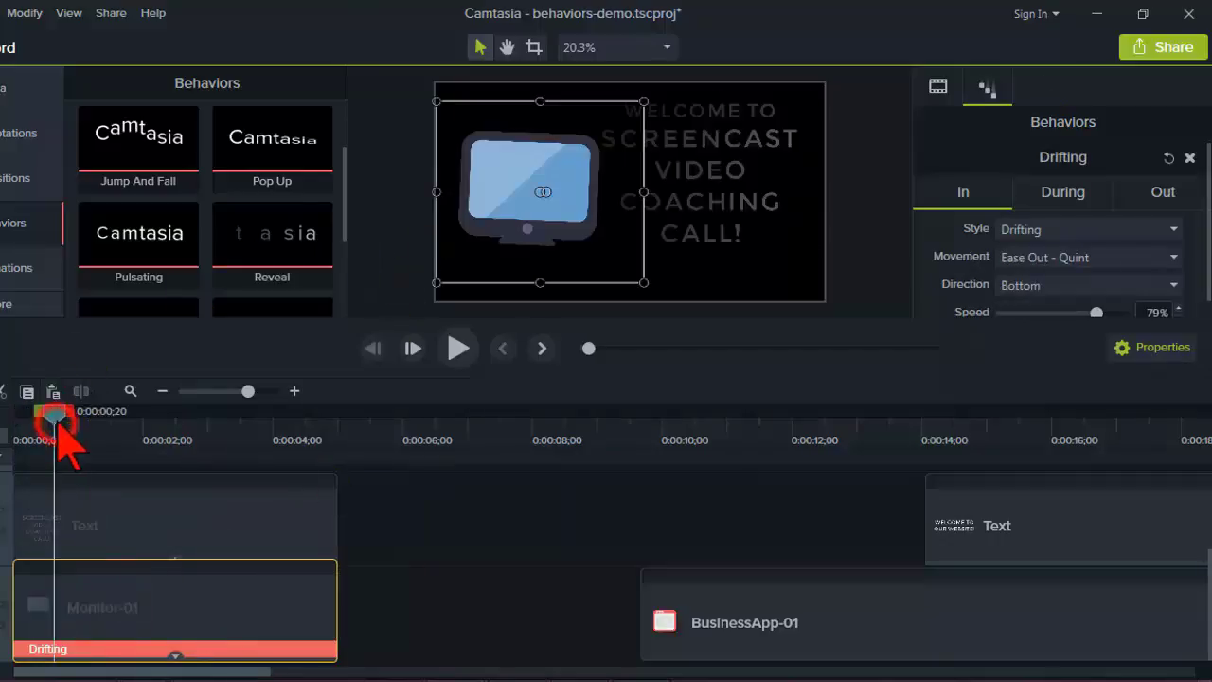
left_click_drag(57, 416, 89, 413)
left_click(1063, 191)
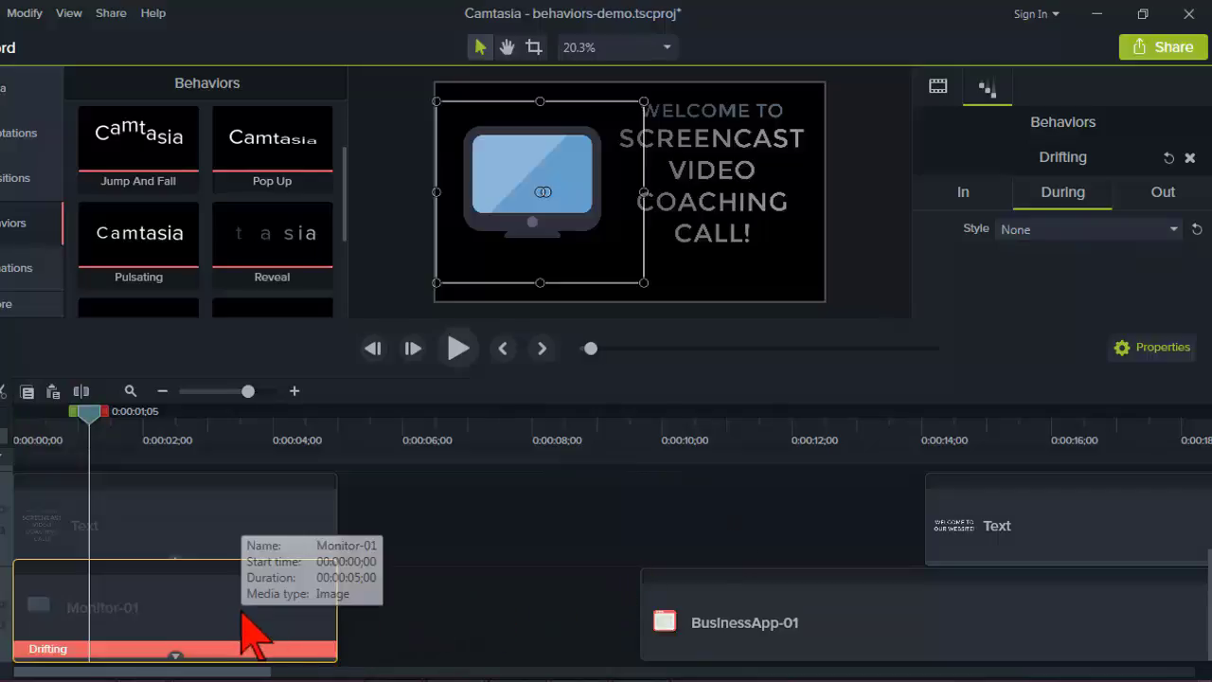
Copy the effects of the Monitor-01 clip and paste them onto the BusinessApp-01 clip.
left_click(762, 438)
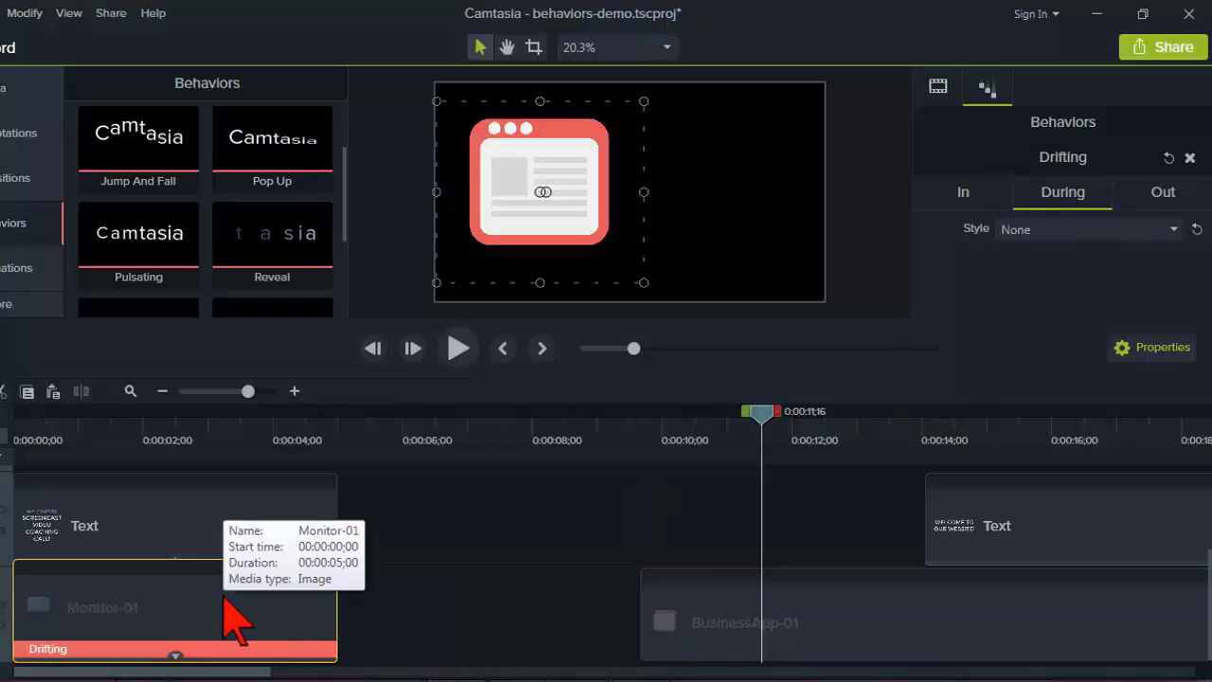
left_click(216, 438)
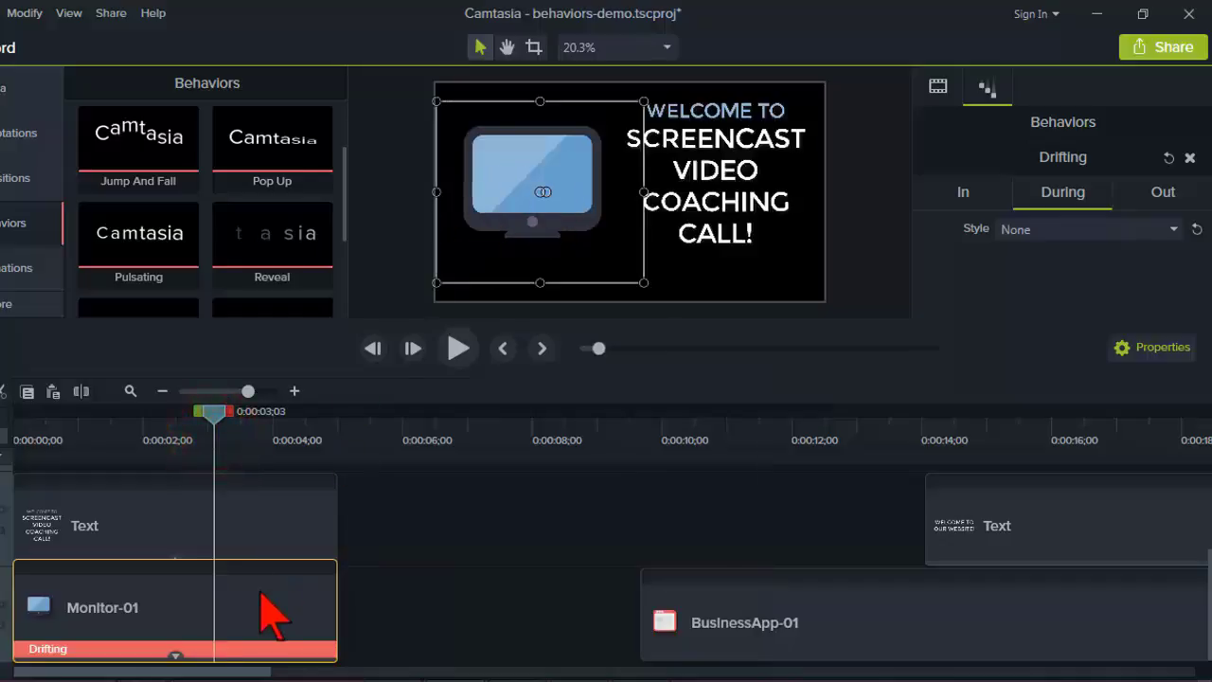
mouse_move(680, 636)
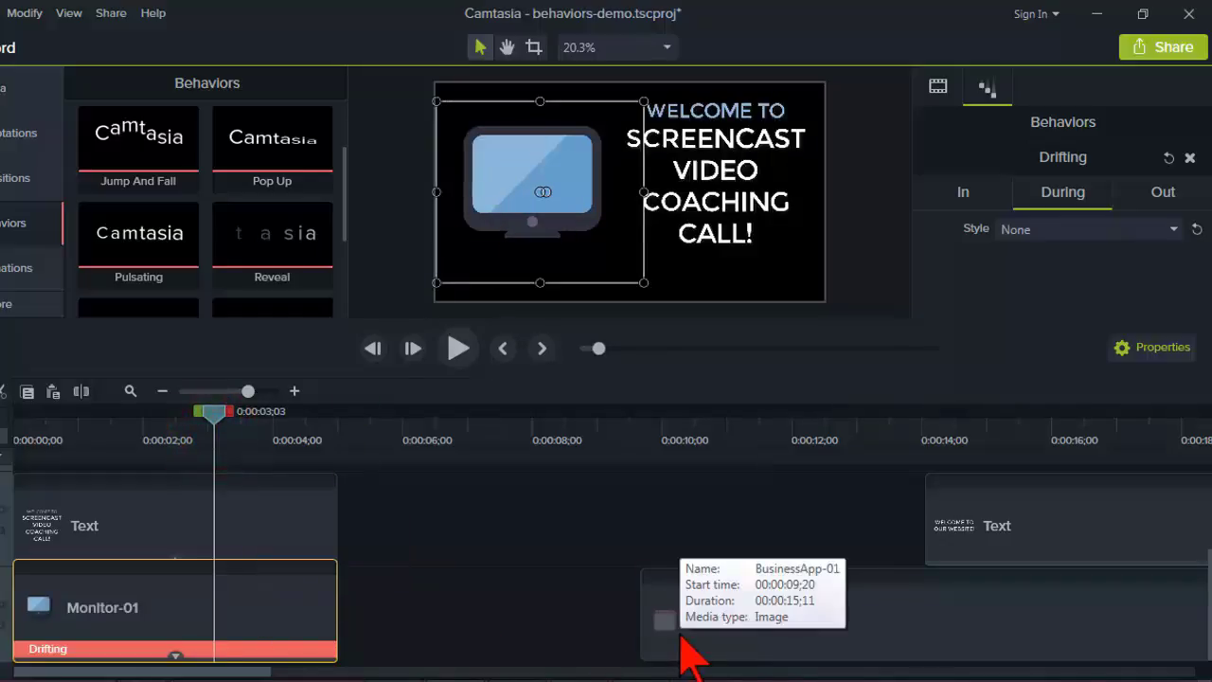
right_click(269, 606)
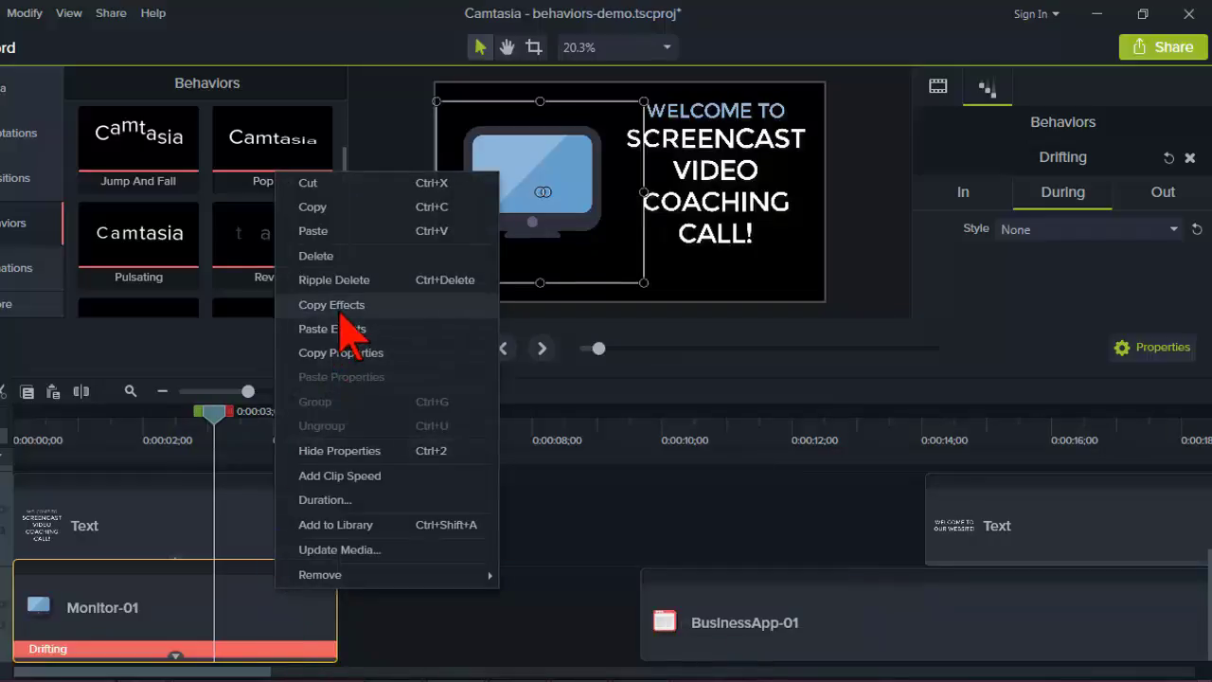
left_click(396, 305)
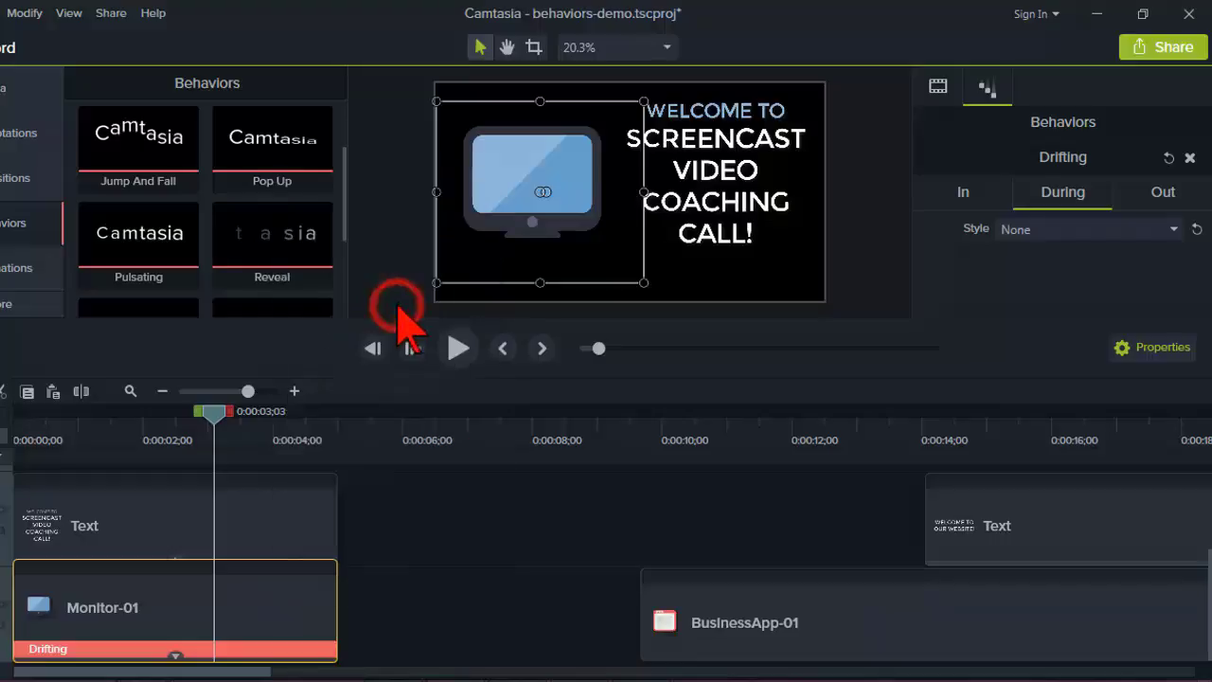
left_click(711, 438)
left_click(764, 642)
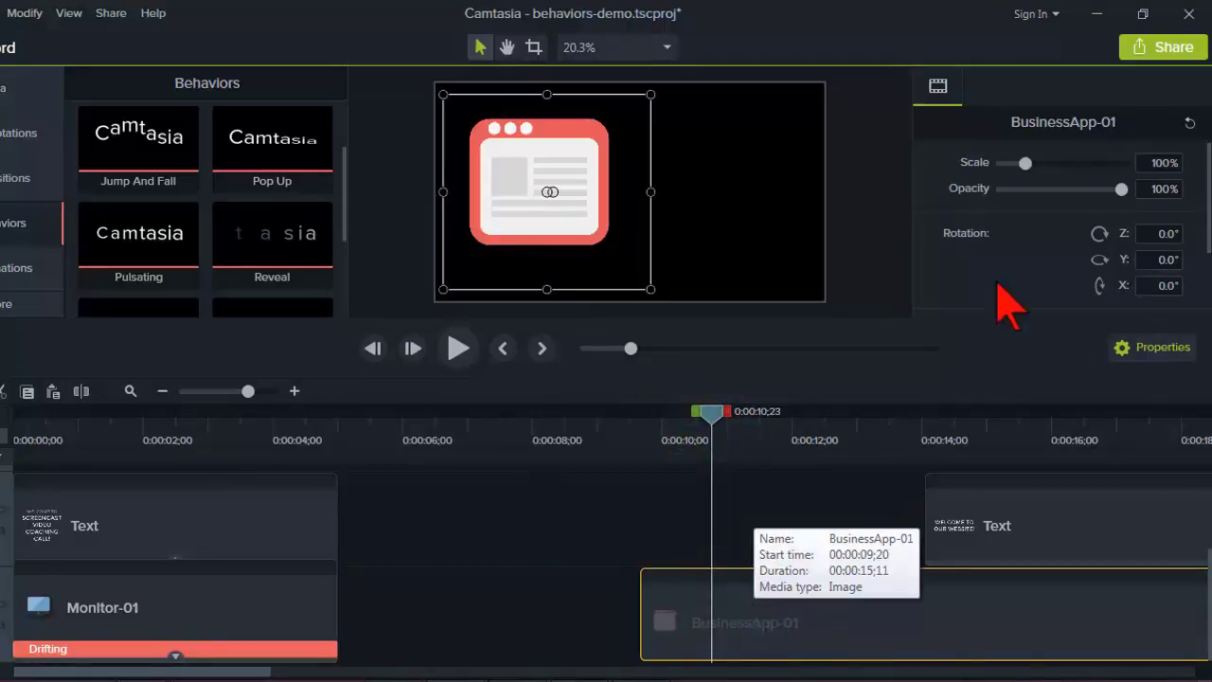
right_click(775, 637)
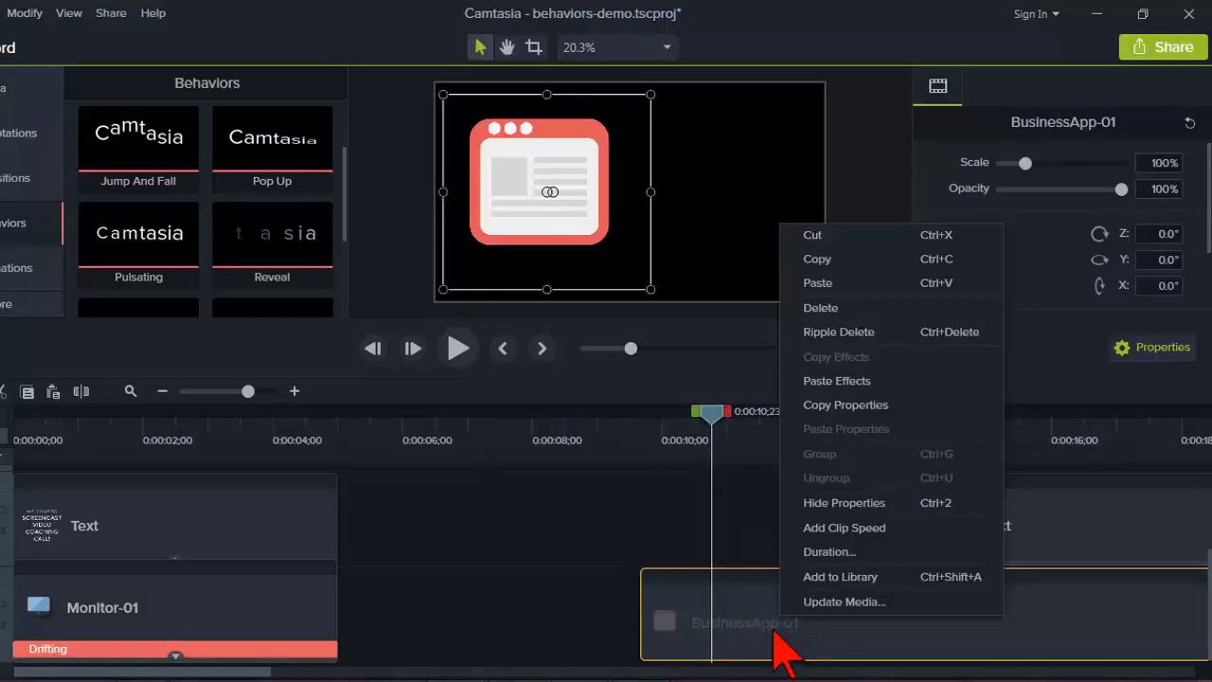
left_click(893, 383)
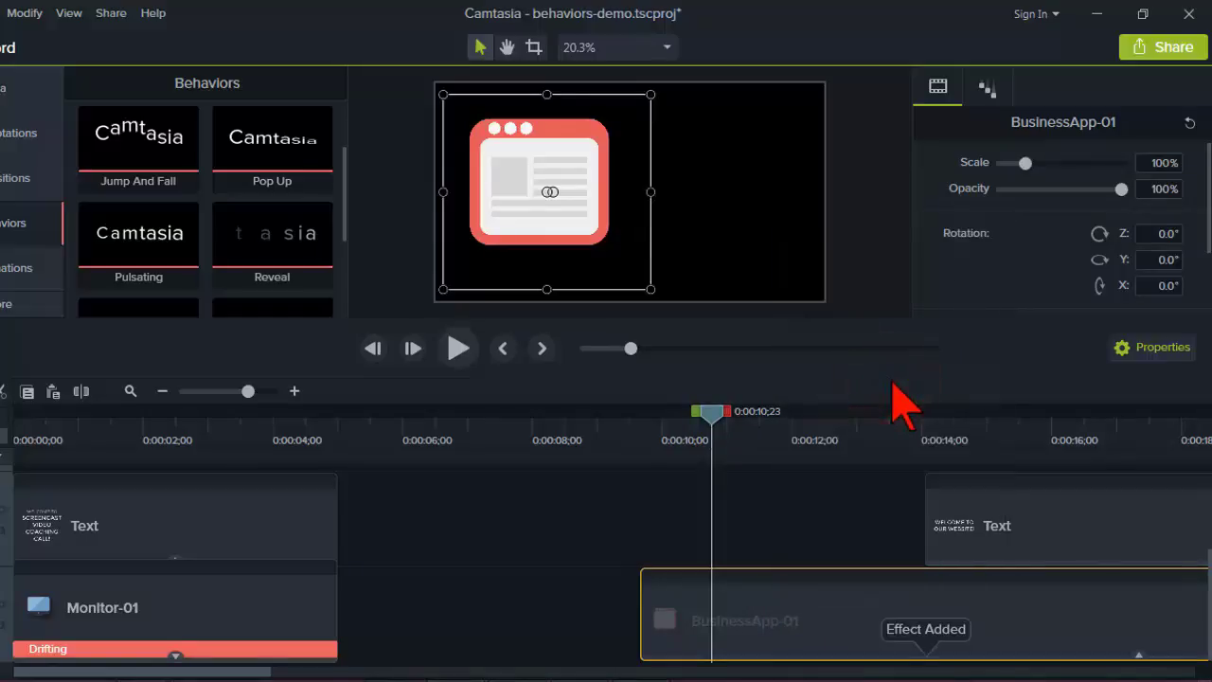
Check the In, During and Out settings of the Drifting behavior pasted onto the BusinessApp-01 clip.
left_click(987, 86)
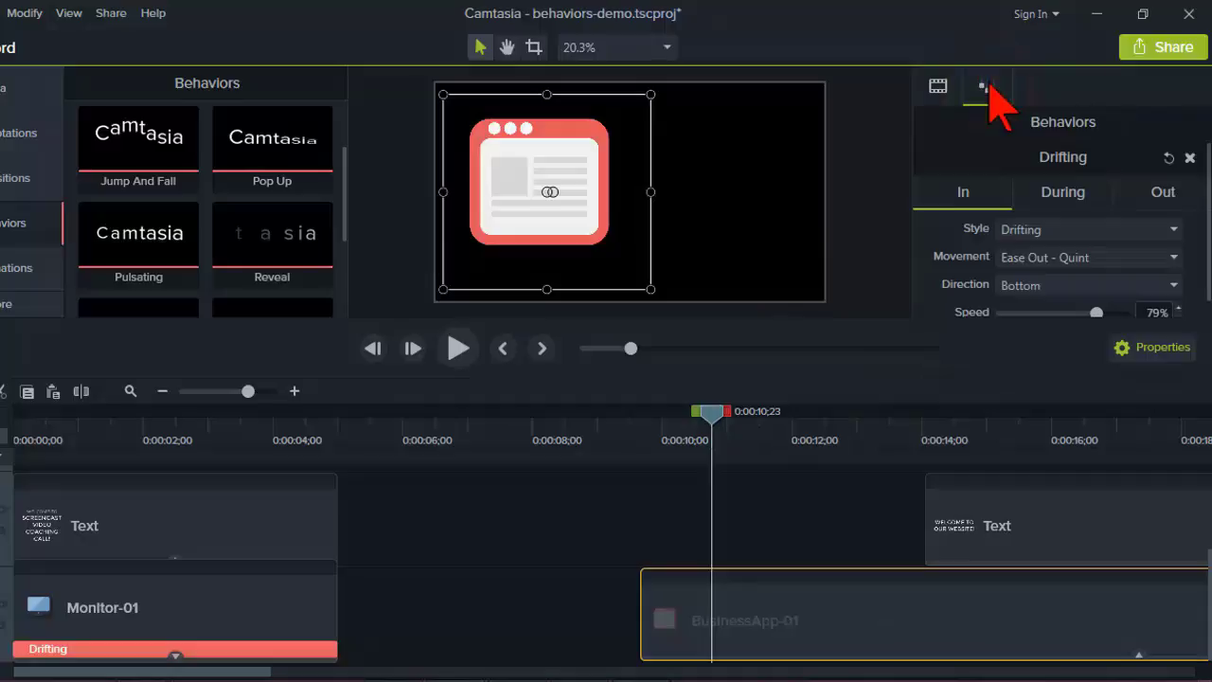
left_click(1061, 189)
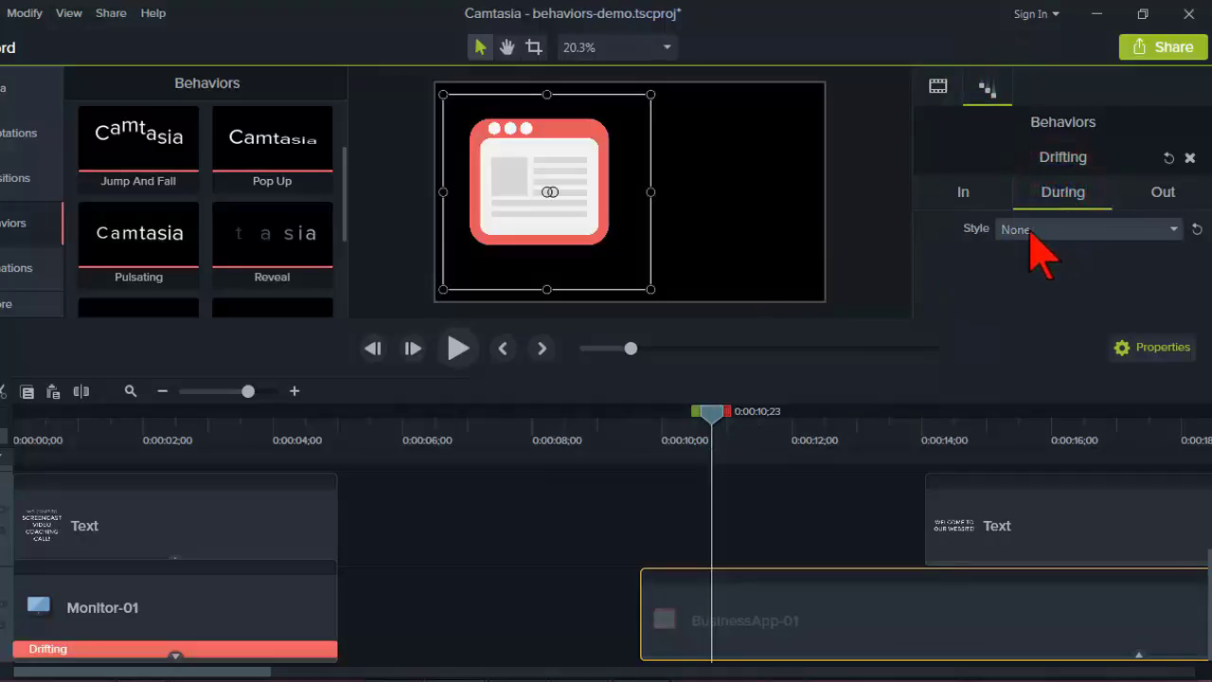
left_click(1165, 190)
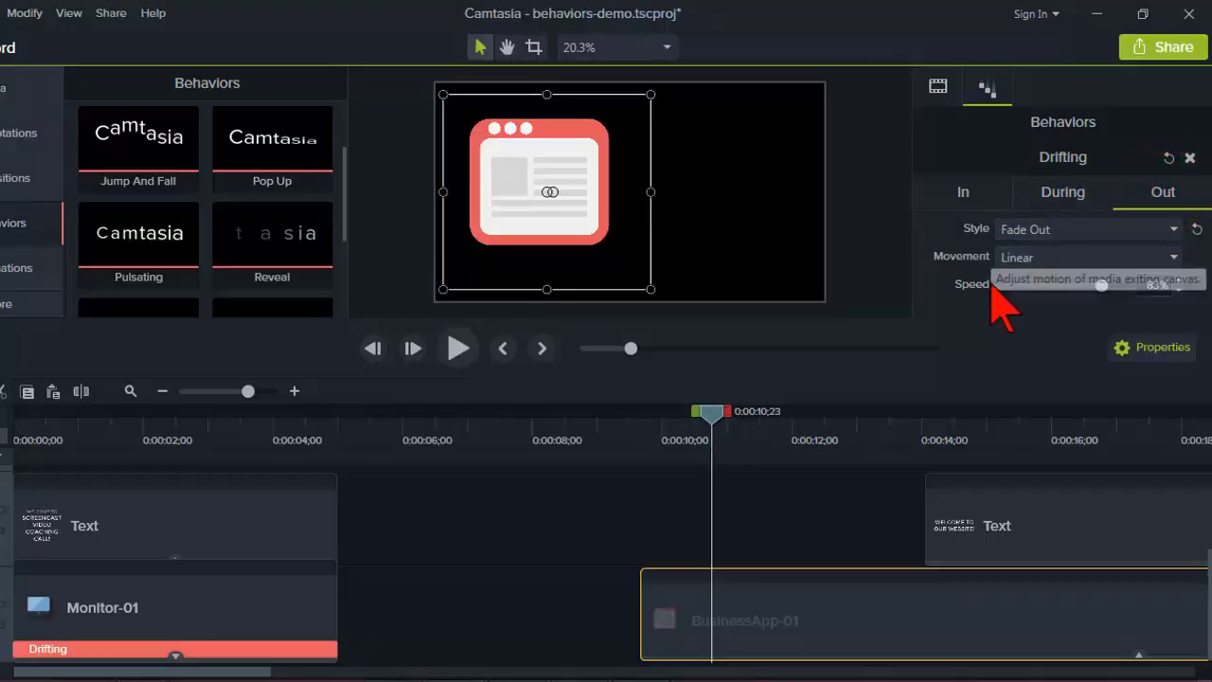
Check the In settings of the Drifting behavior on the BusinessApp-01 clip and bring up the clip's command list.
left_click(964, 199)
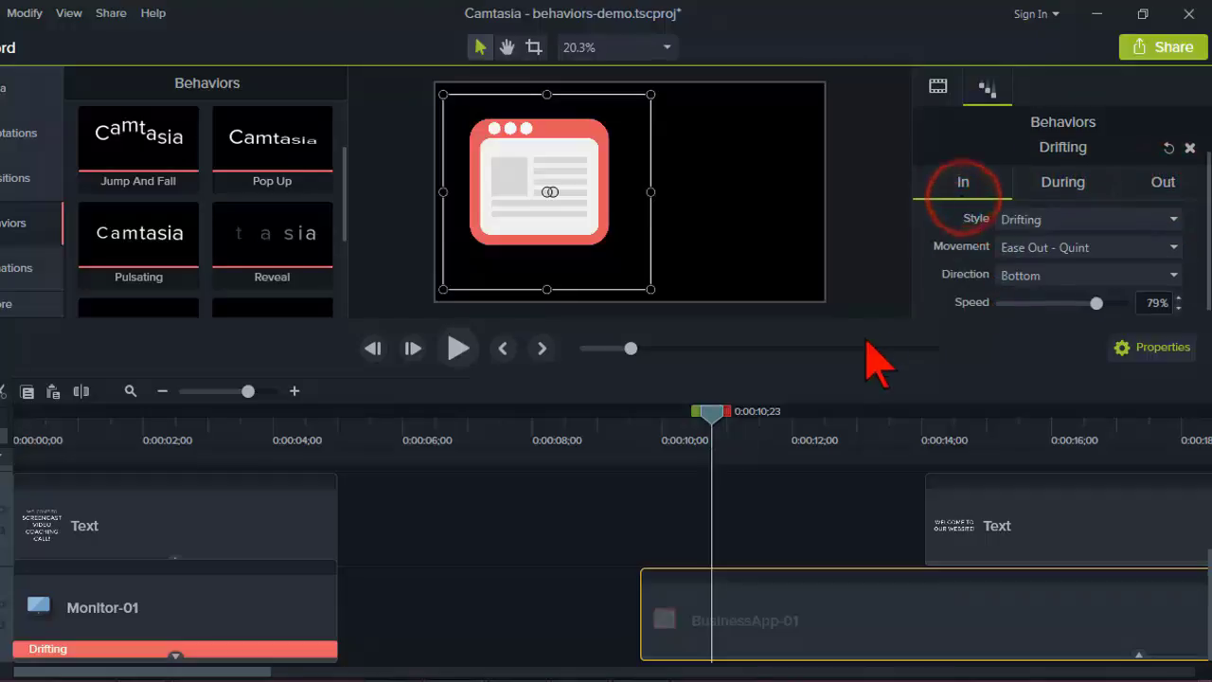
right_click(746, 620)
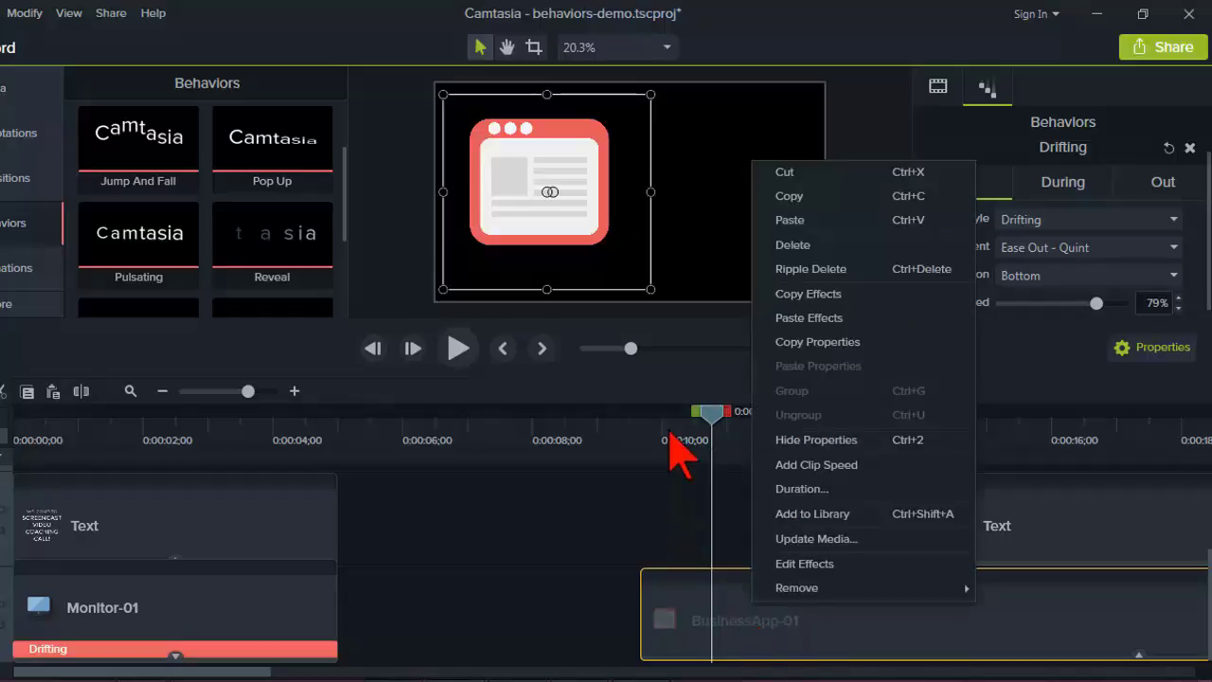
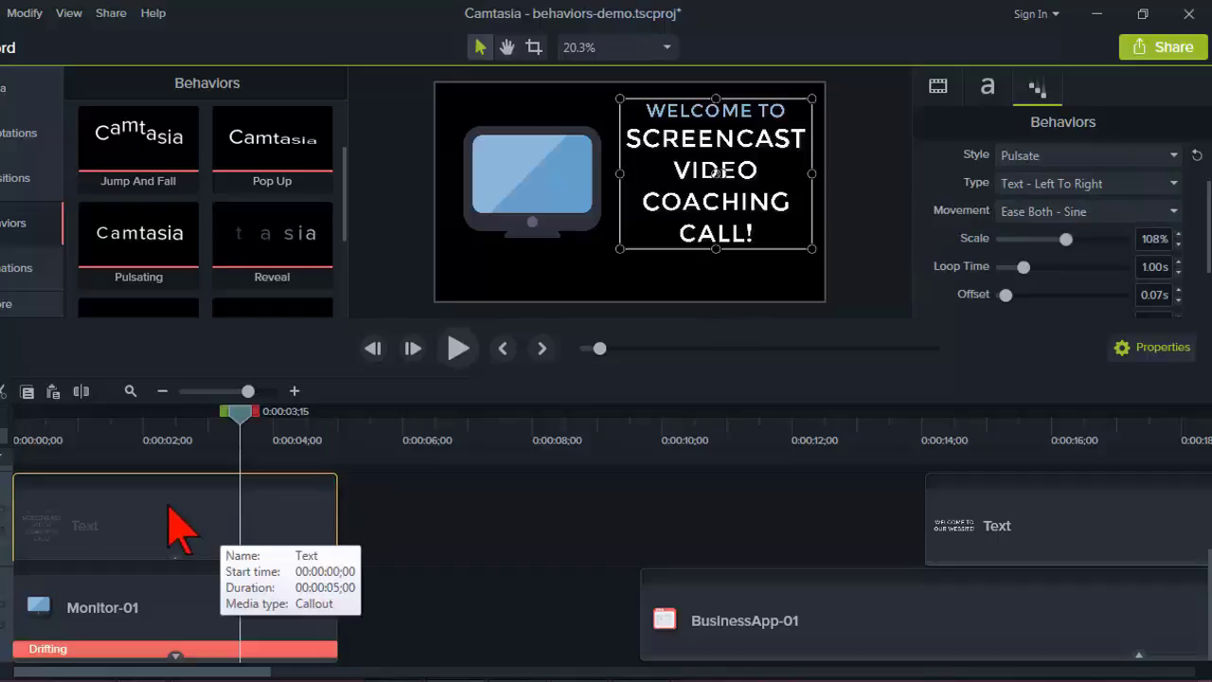
Add the "Welcome to Screencast Video Coaching Call!" text clip to the library under the name Text Behavior 1.
right_click(175, 530)
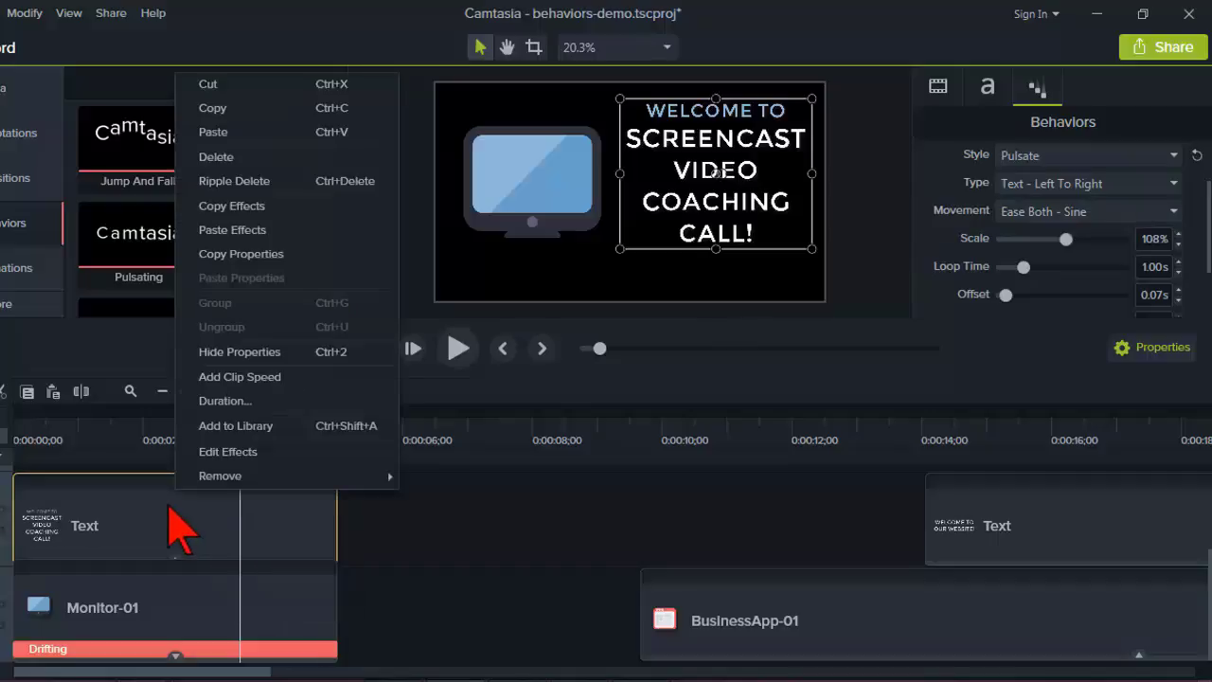
left_click(386, 426)
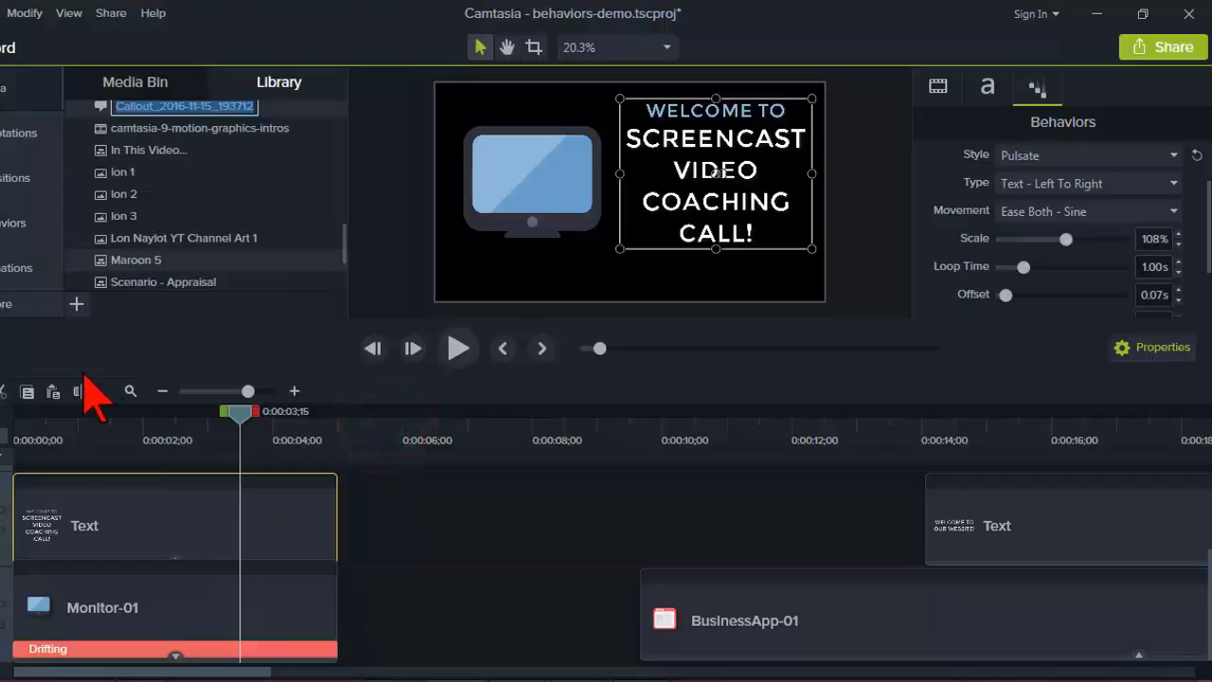
key("BackSpace")
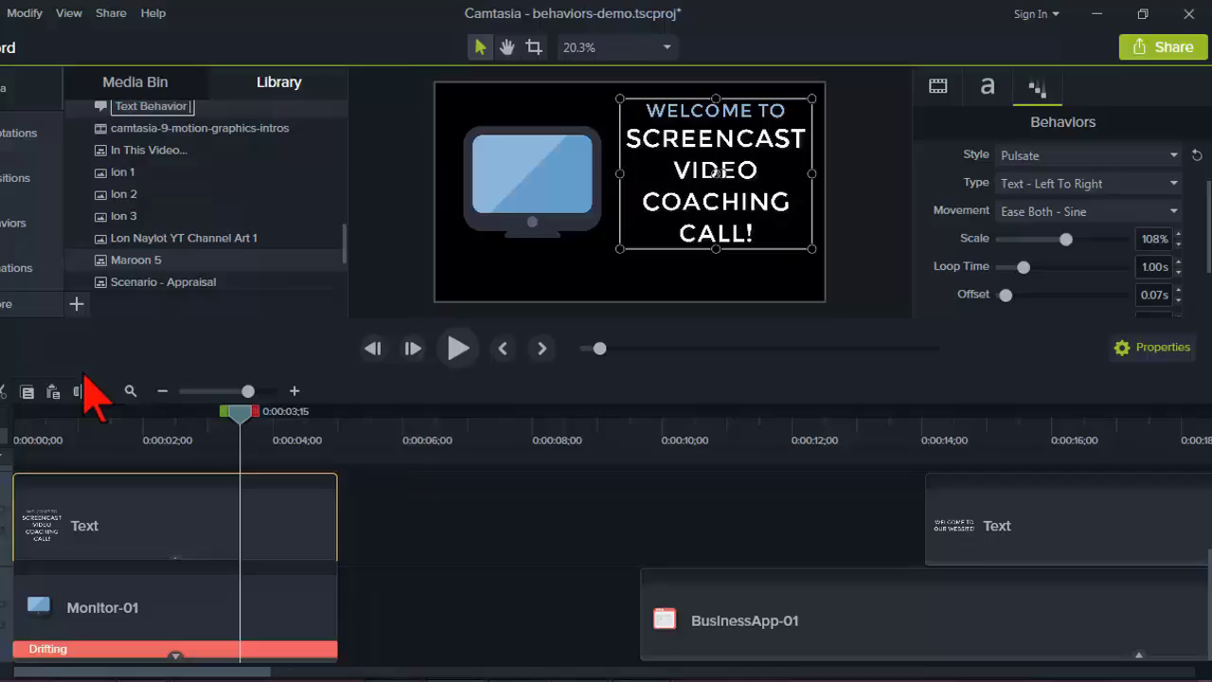
key("Return")
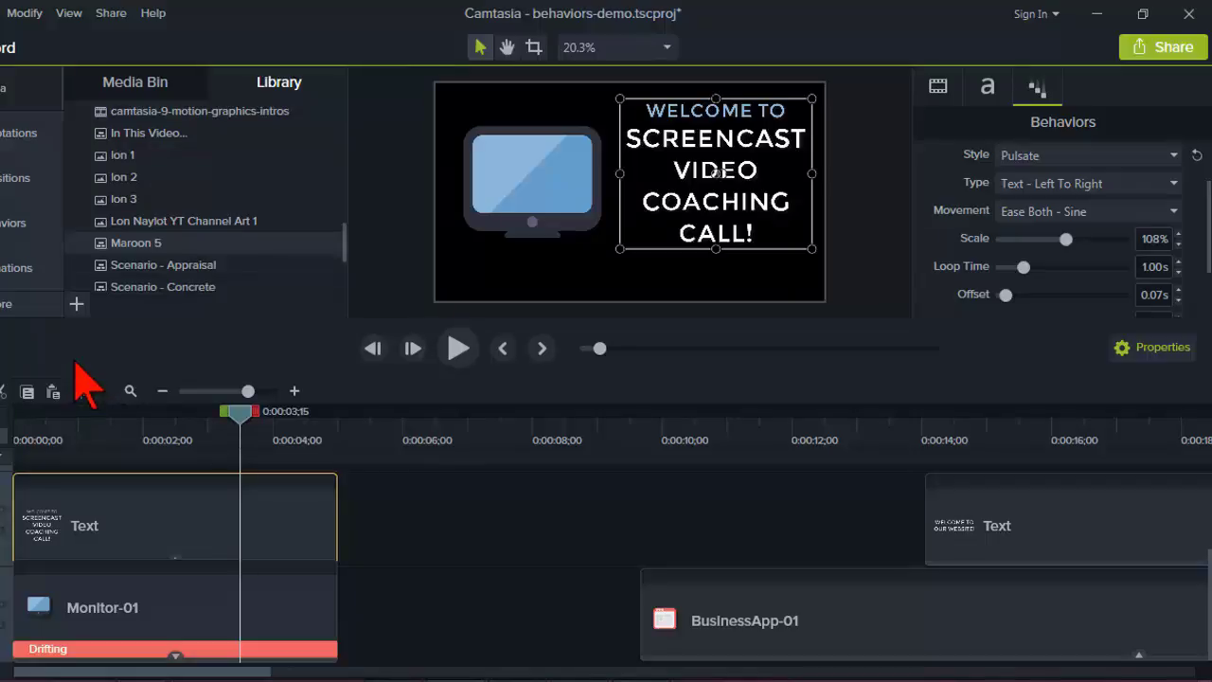
Place the saved Text Behavior 1 asset just after the first text clip on a separate track and preview it up to 0:00:08;11.
left_click_drag(344, 236, 377, 531)
left_click(413, 434)
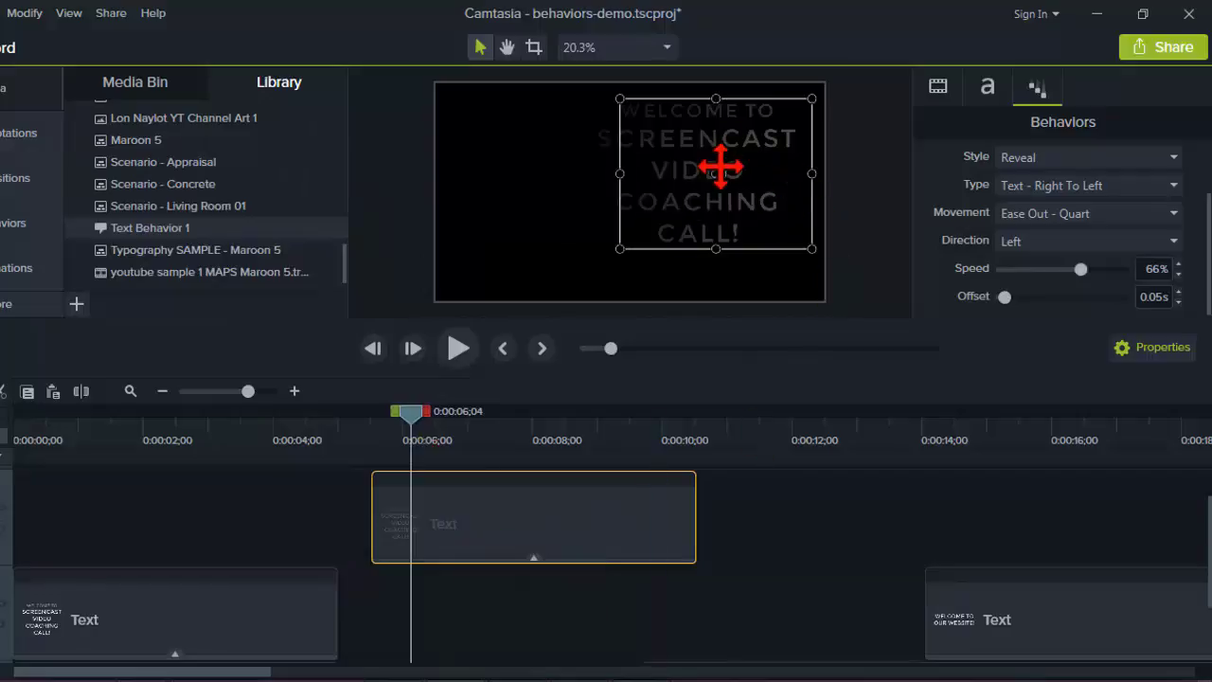
left_click_drag(409, 414, 551, 428)
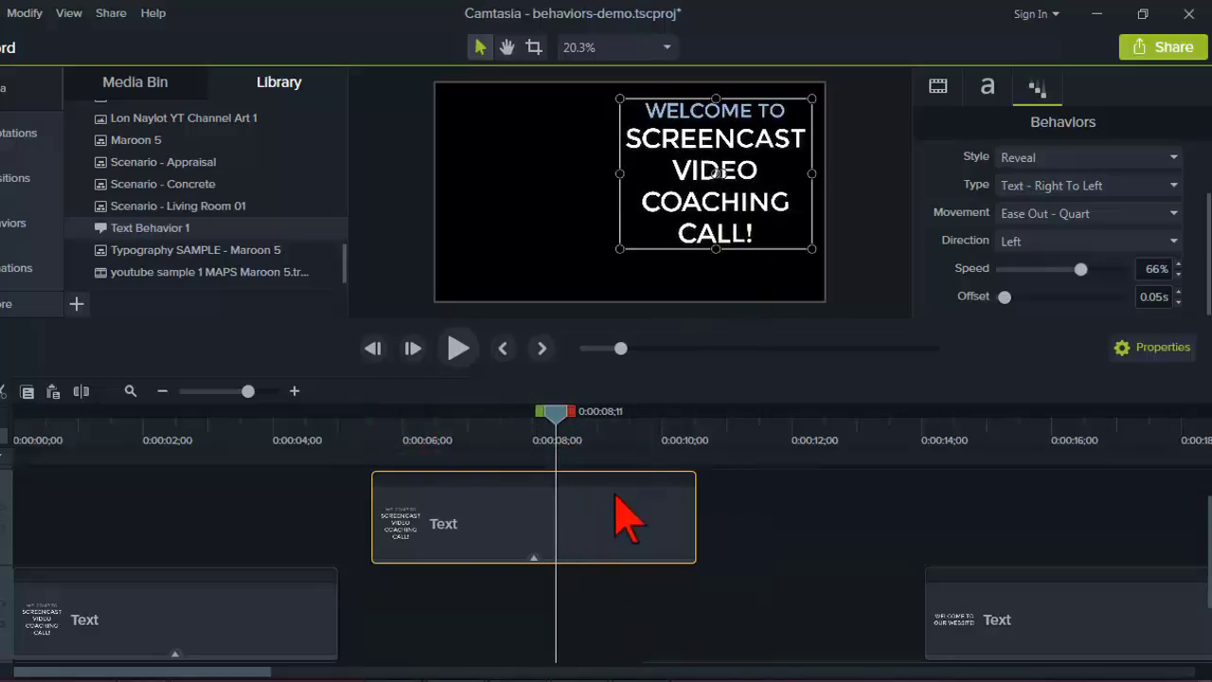
Select all the text in the placed callout for editing and bring up the collection of behavior presets.
double_click(697, 121)
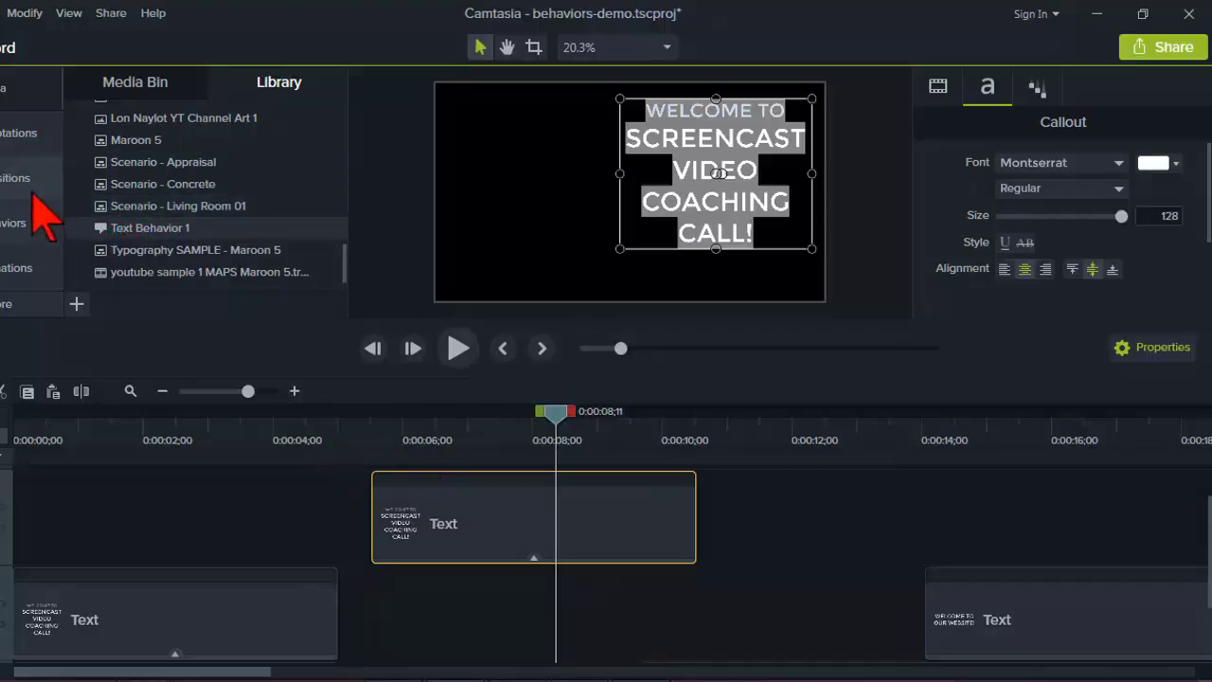
left_click(14, 224)
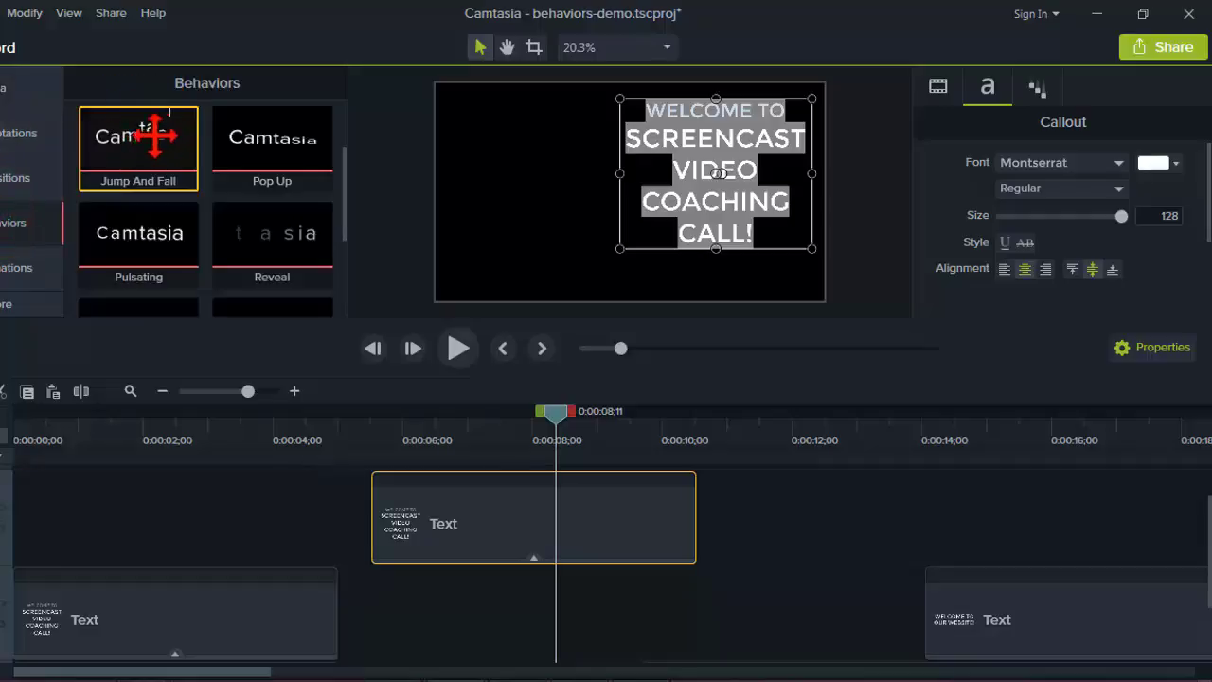
left_click(606, 424)
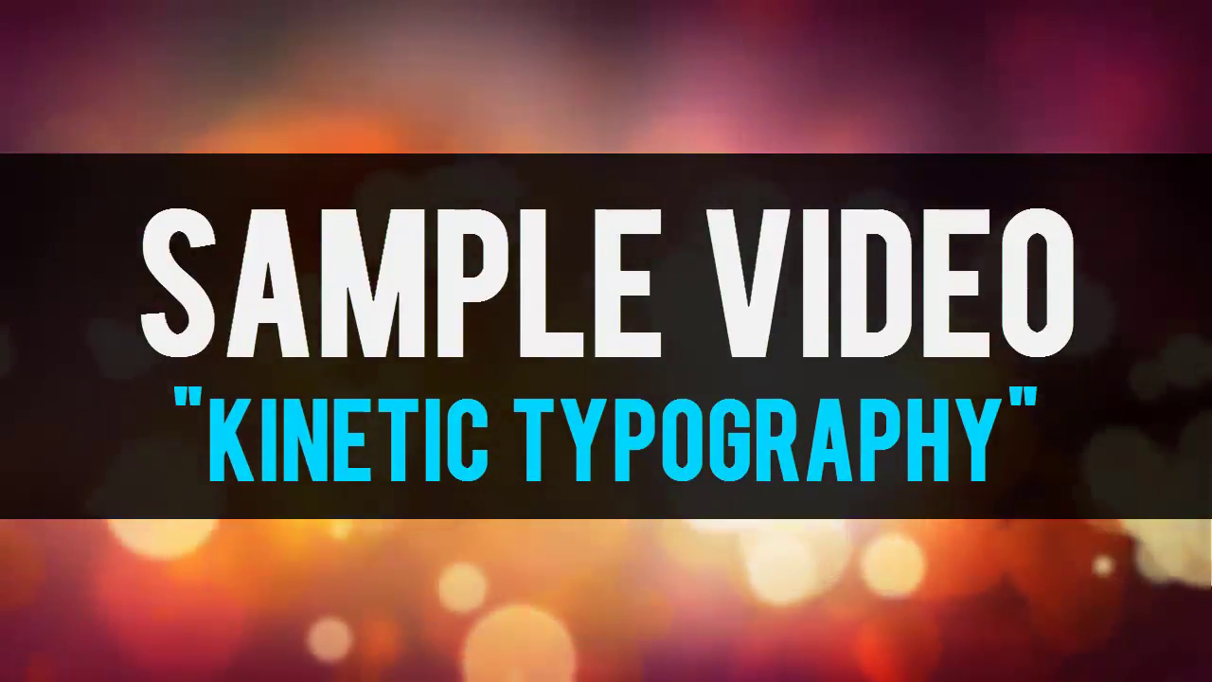
Locate the Maroon 5 group on the timeline, place the playhead at its start at 0:01:06;28 and enlarge that section.
left_click(225, 390)
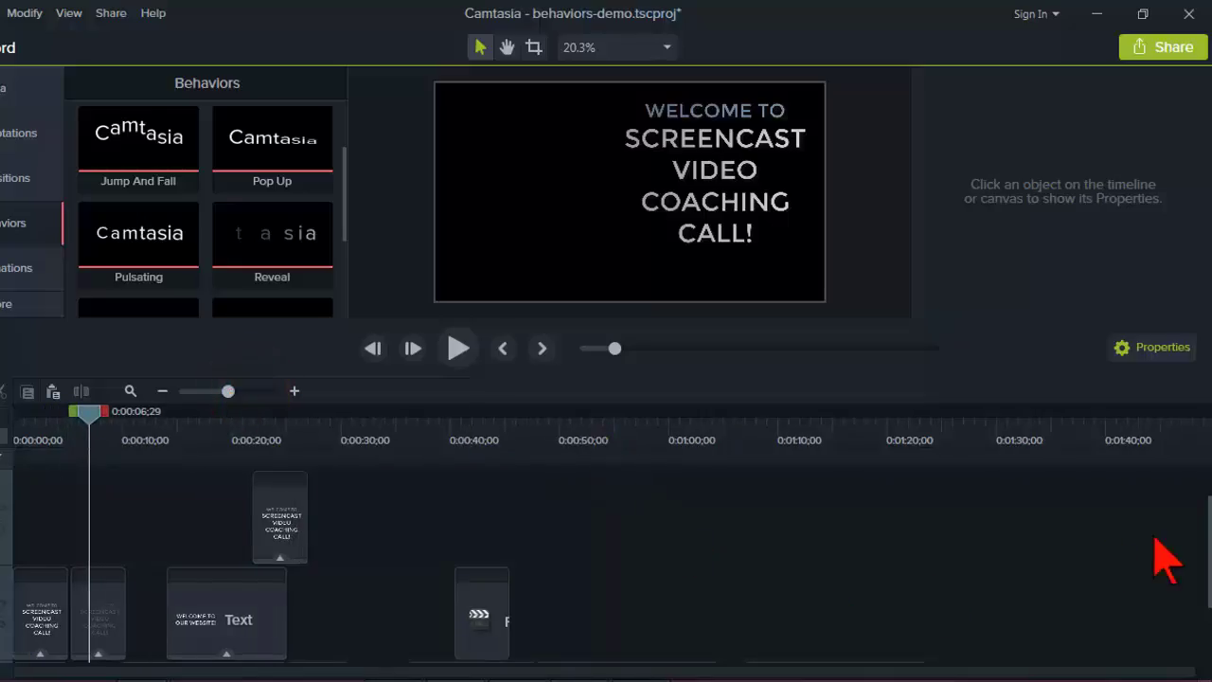
scroll(1200, 533, "down", 3)
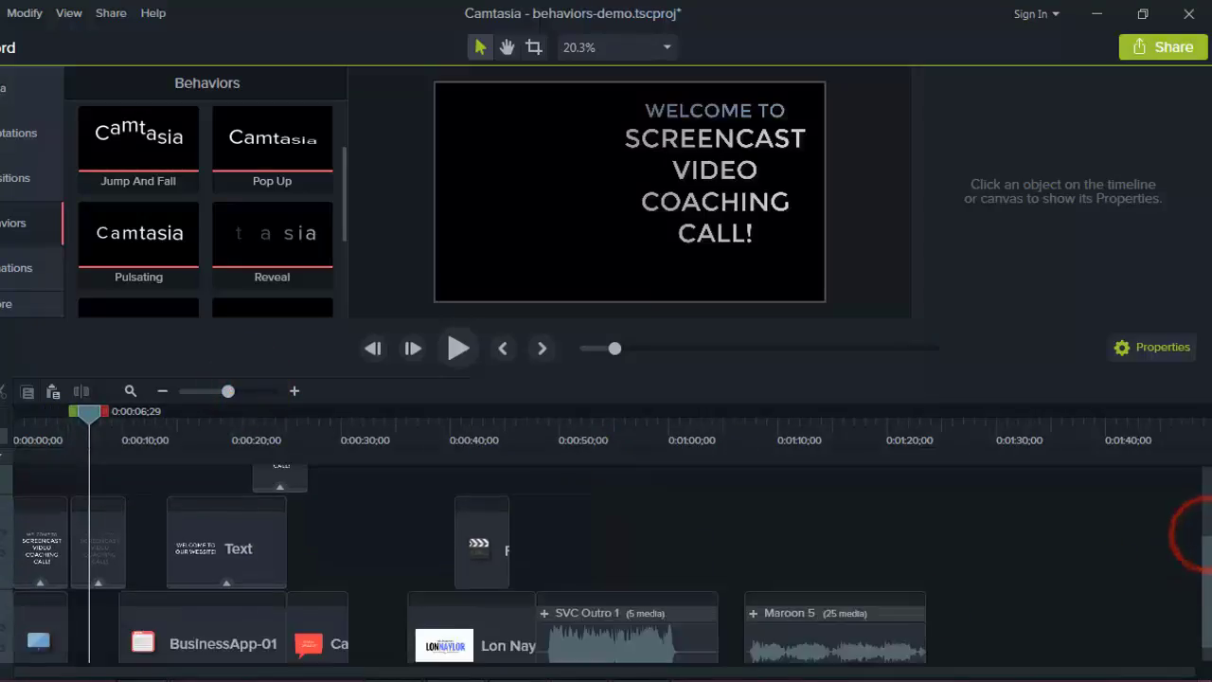
left_click(590, 439)
mouse_move(767, 428)
left_mouse_down()
mouse_move(763, 413)
mouse_move(748, 416)
left_mouse_up()
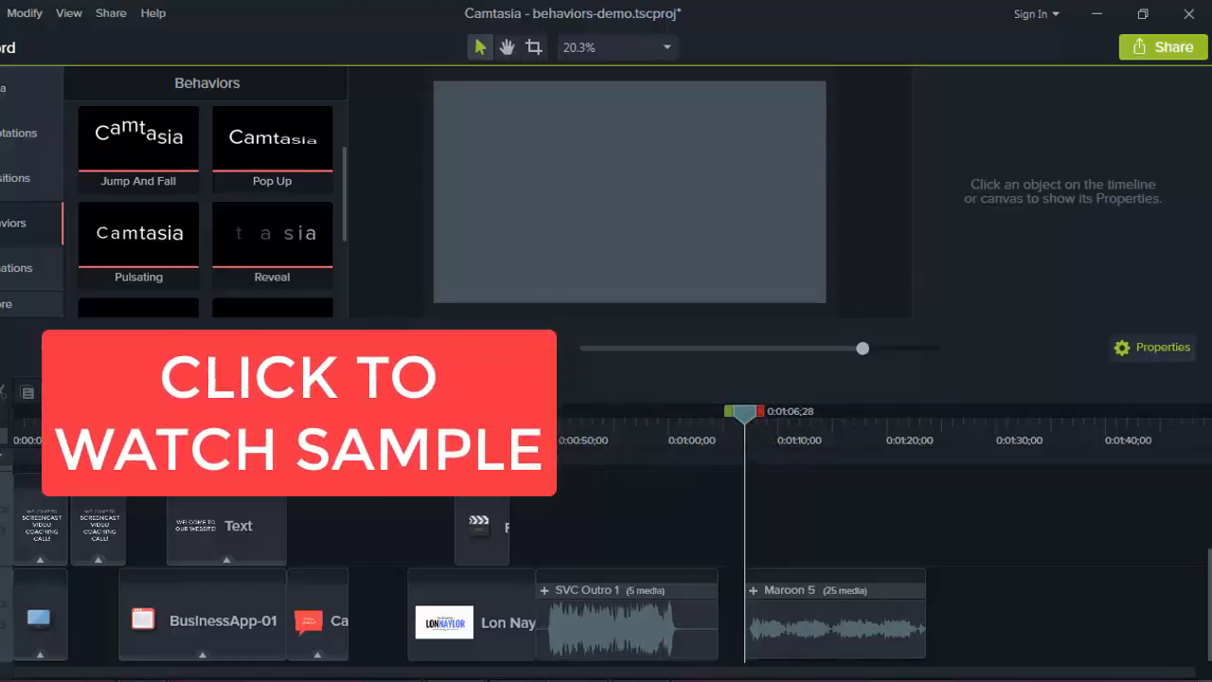
left_click_drag(228, 393, 240, 393)
left_click_drag(781, 671, 918, 670)
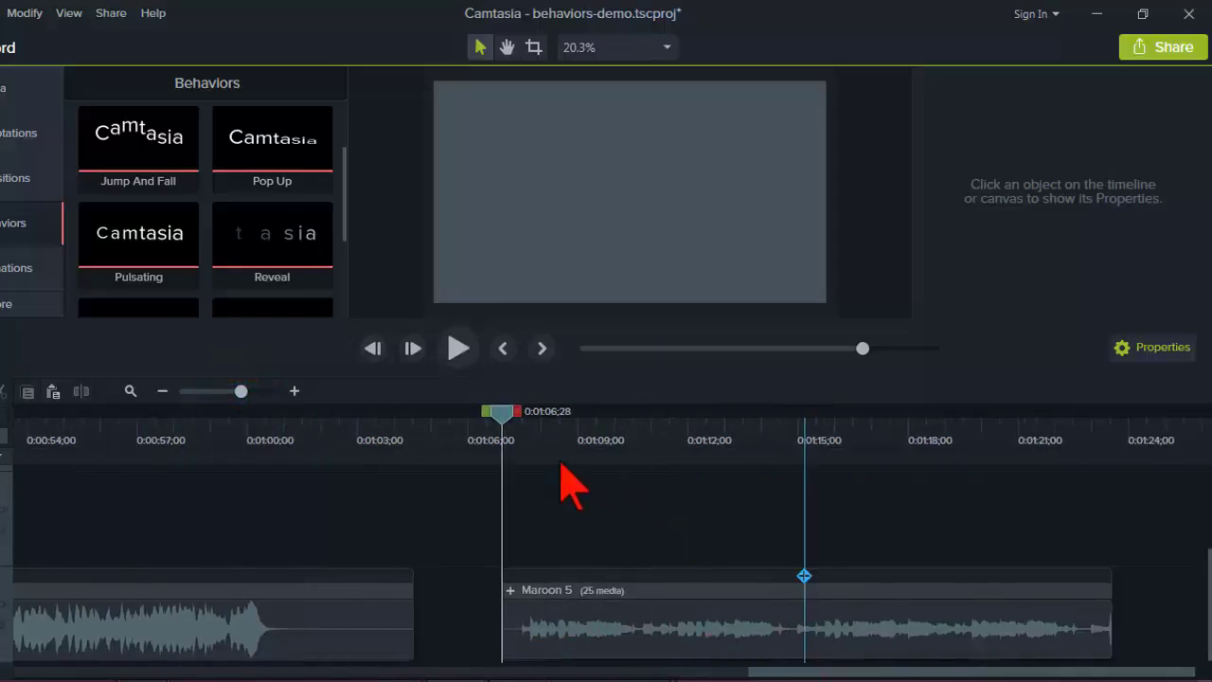
Expand the Maroon 5 group to show its clips and preview the kinetic typography up to 0:01:13;05.
left_click_drag(500, 411, 618, 445)
left_click(508, 590)
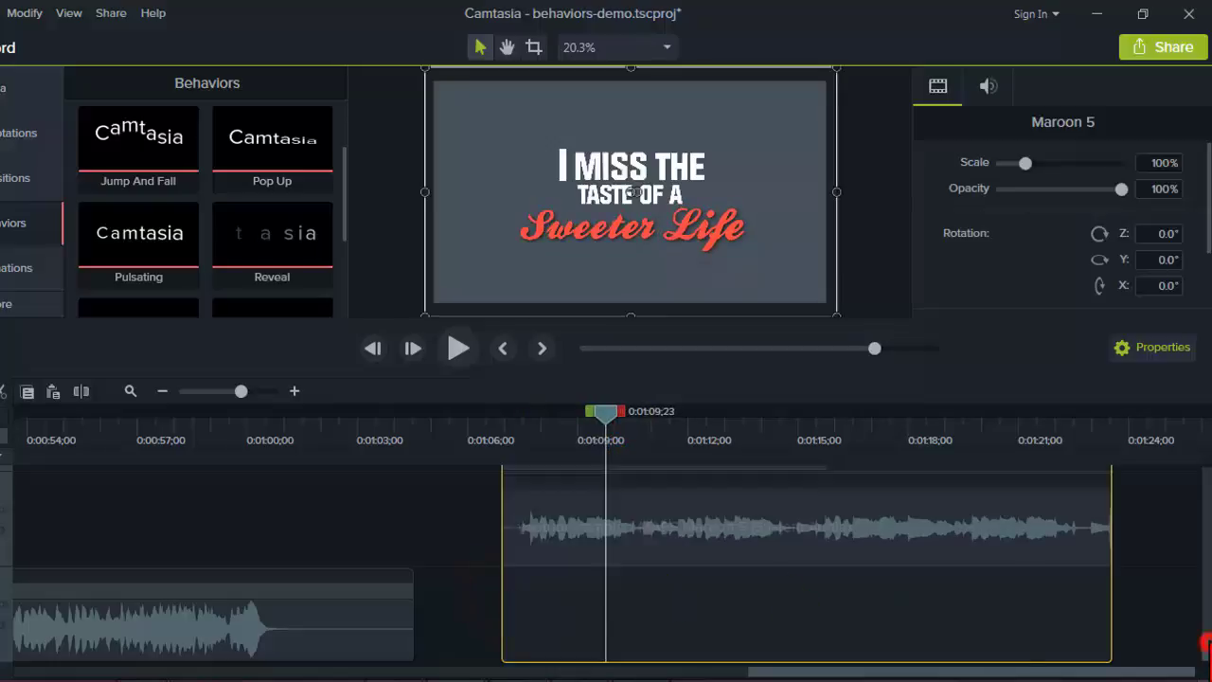
scroll(1206, 644, "up", 5)
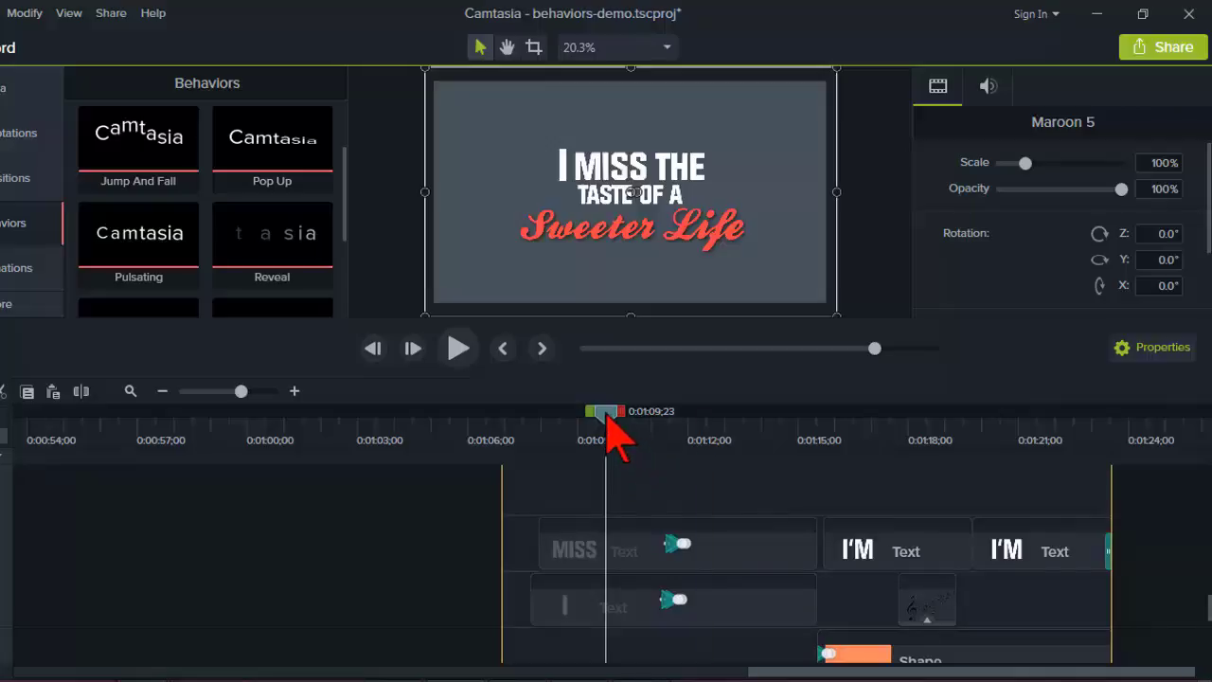
left_click_drag(606, 426, 630, 438)
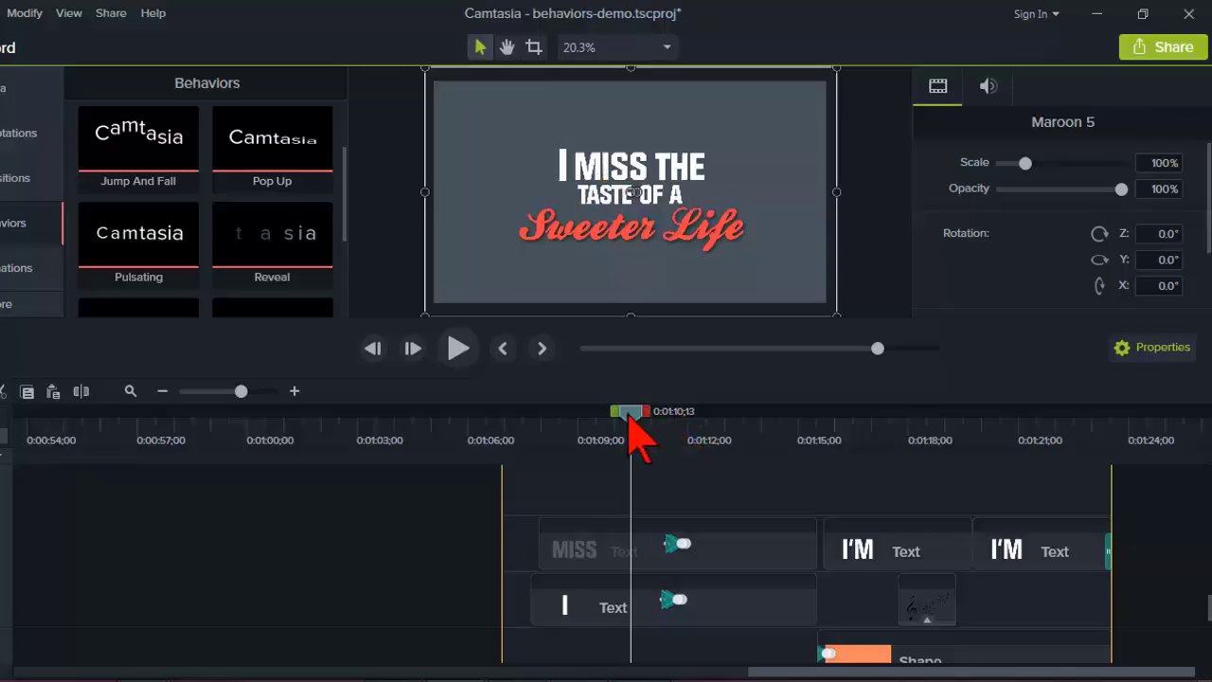
left_click_drag(631, 437, 731, 438)
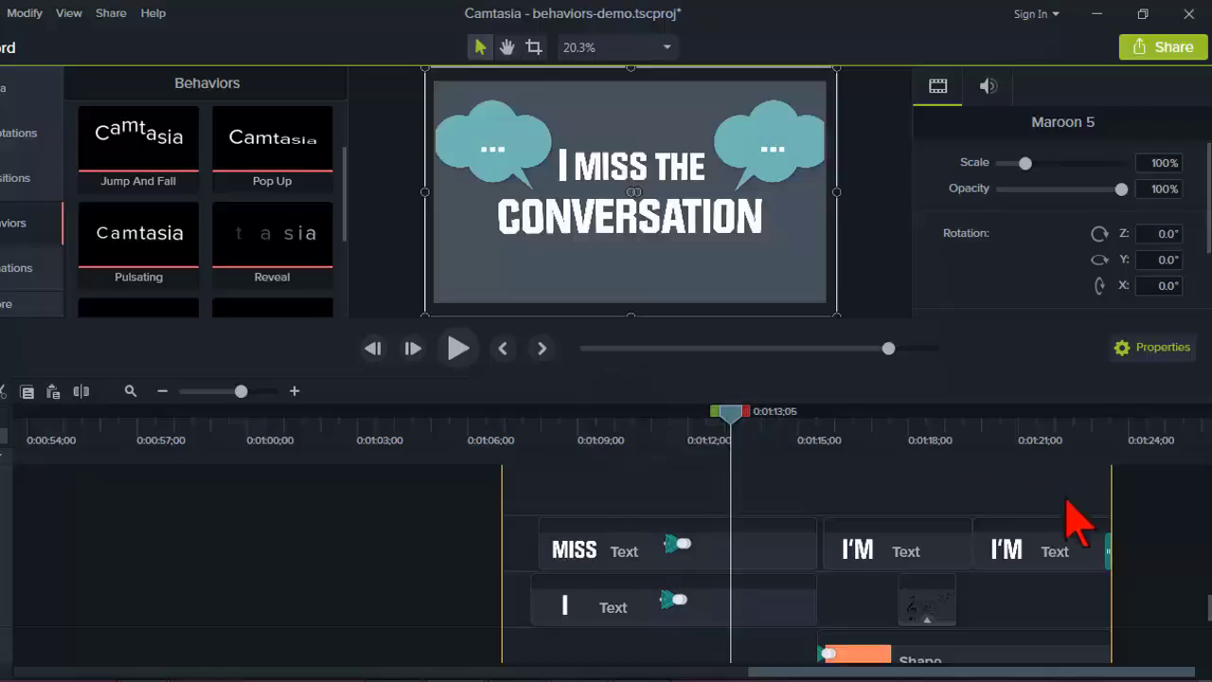
Select the orange Shape clip in the Maroon 5 group and look through the text and callout tracks above it.
left_click_drag(1203, 595, 1199, 654)
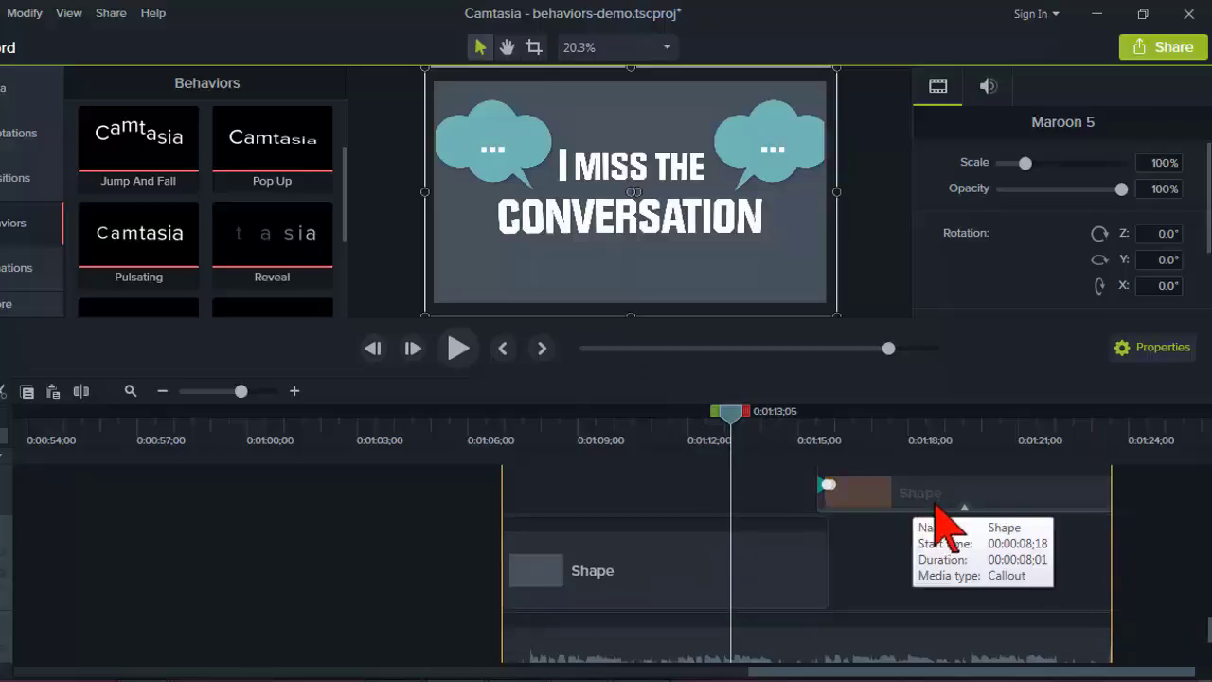
left_click(937, 504)
scroll(994, 573, "up", 3)
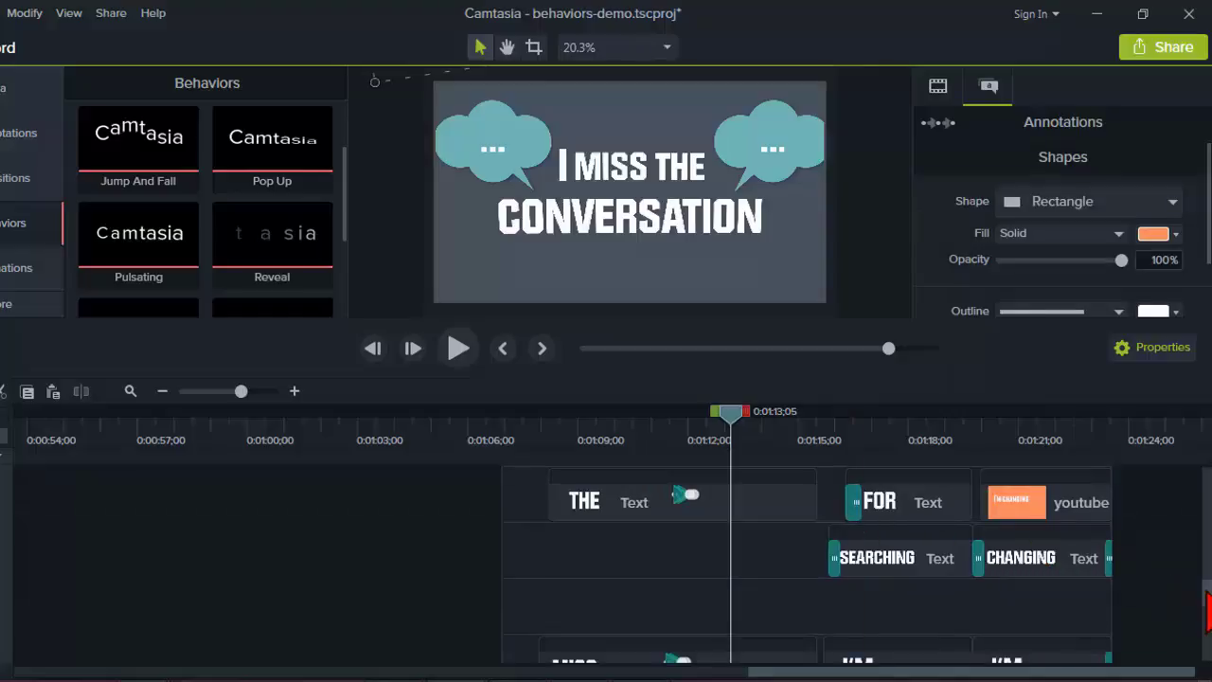
scroll(1205, 597, "up", 3)
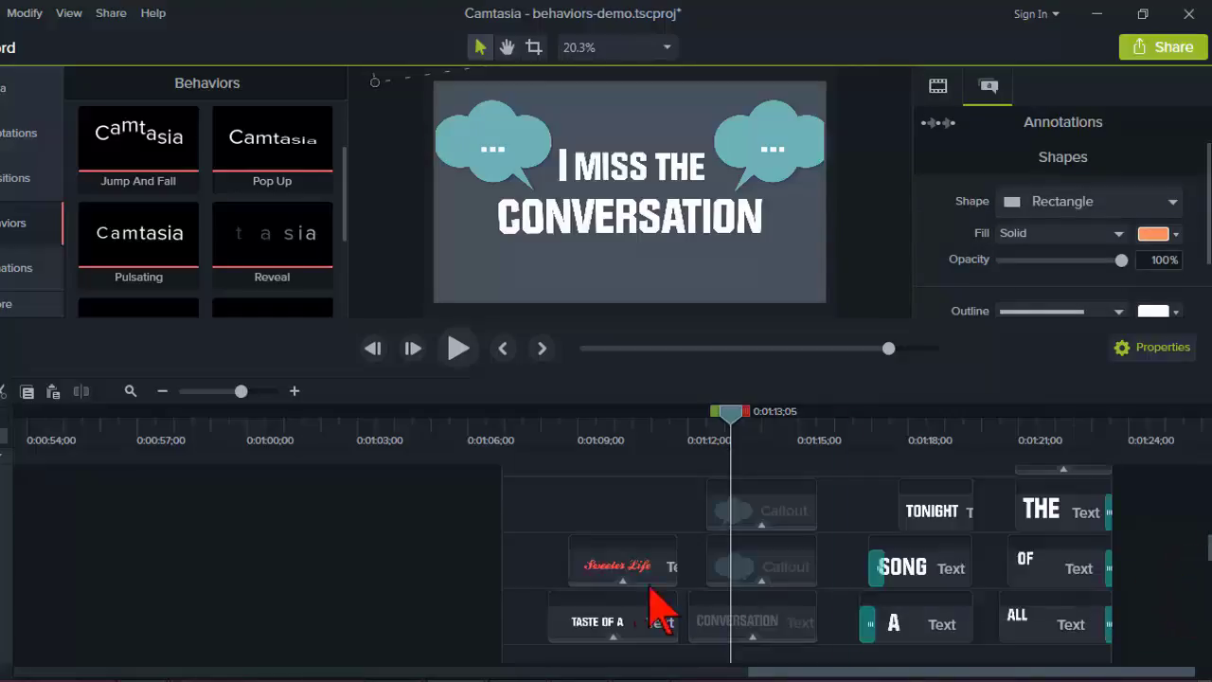
Preview the "I miss the taste of a" words backwards and return the playhead to the group's start at 0:01:06;28.
left_click(571, 426)
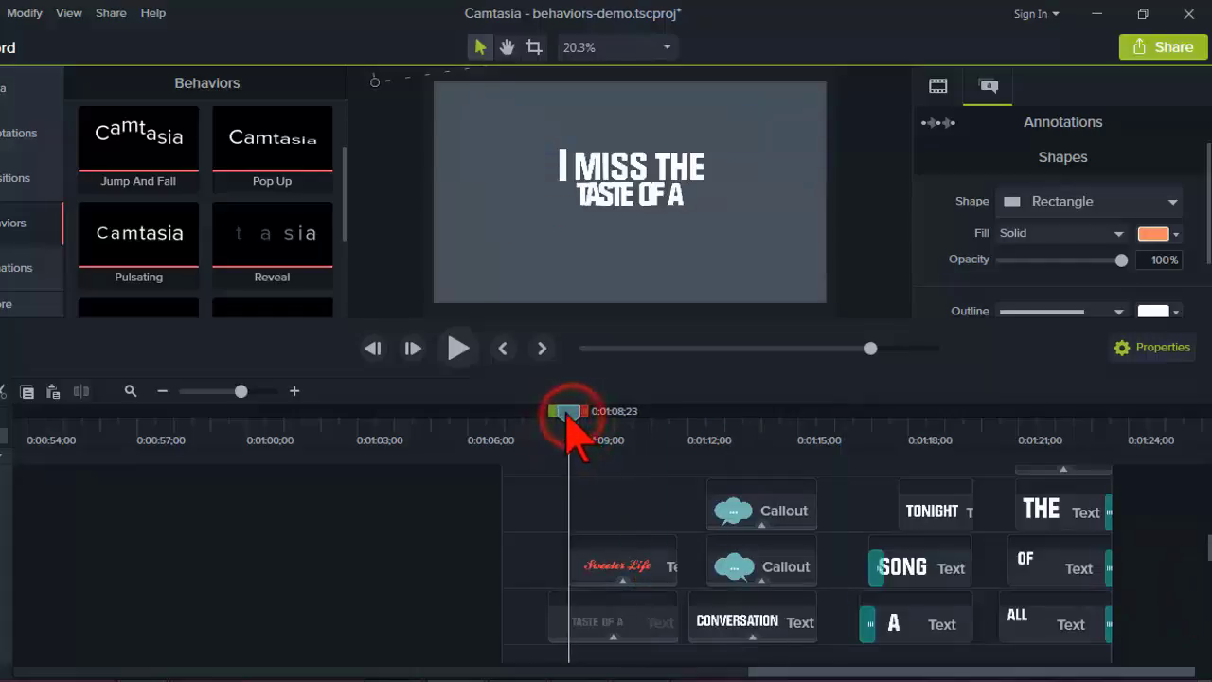
left_click_drag(569, 414, 533, 417)
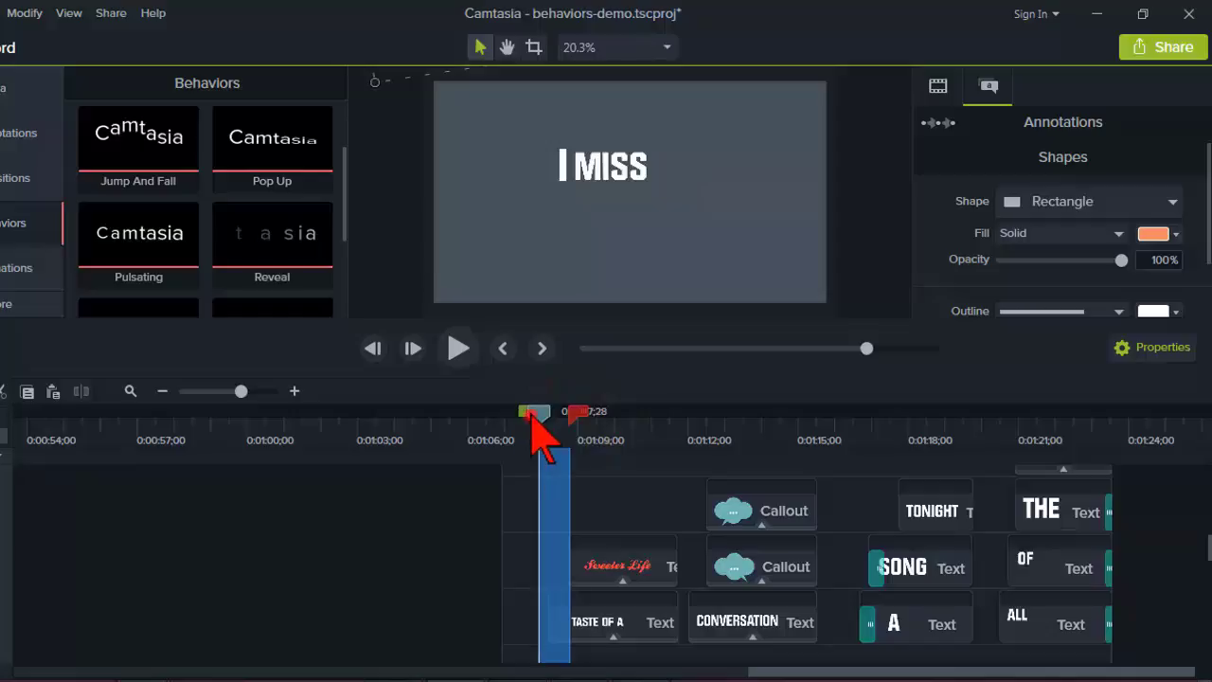
left_click(515, 413)
mouse_move(524, 417)
left_mouse_down()
mouse_move(510, 417)
mouse_move(613, 424)
mouse_move(504, 423)
left_mouse_up()
Show the effects on the "Sweeter Life" text clip at 0:01:10;04 and examine the In settings of its Fade behavior.
left_click(625, 584)
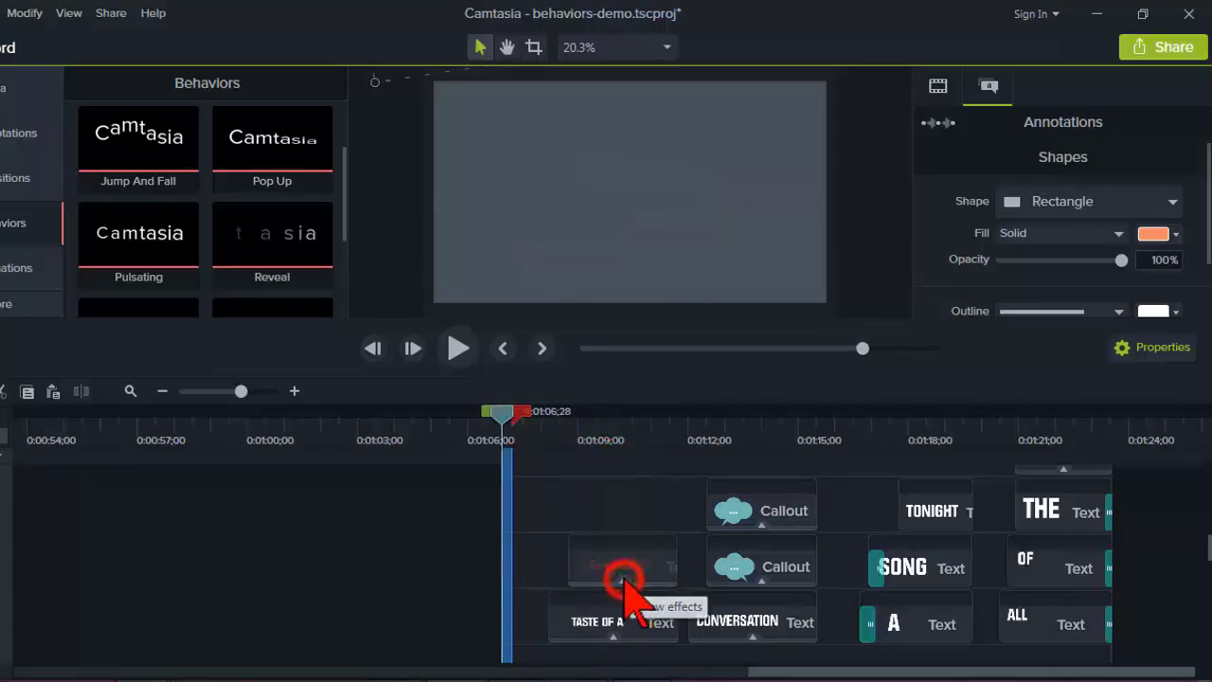
left_click(617, 417)
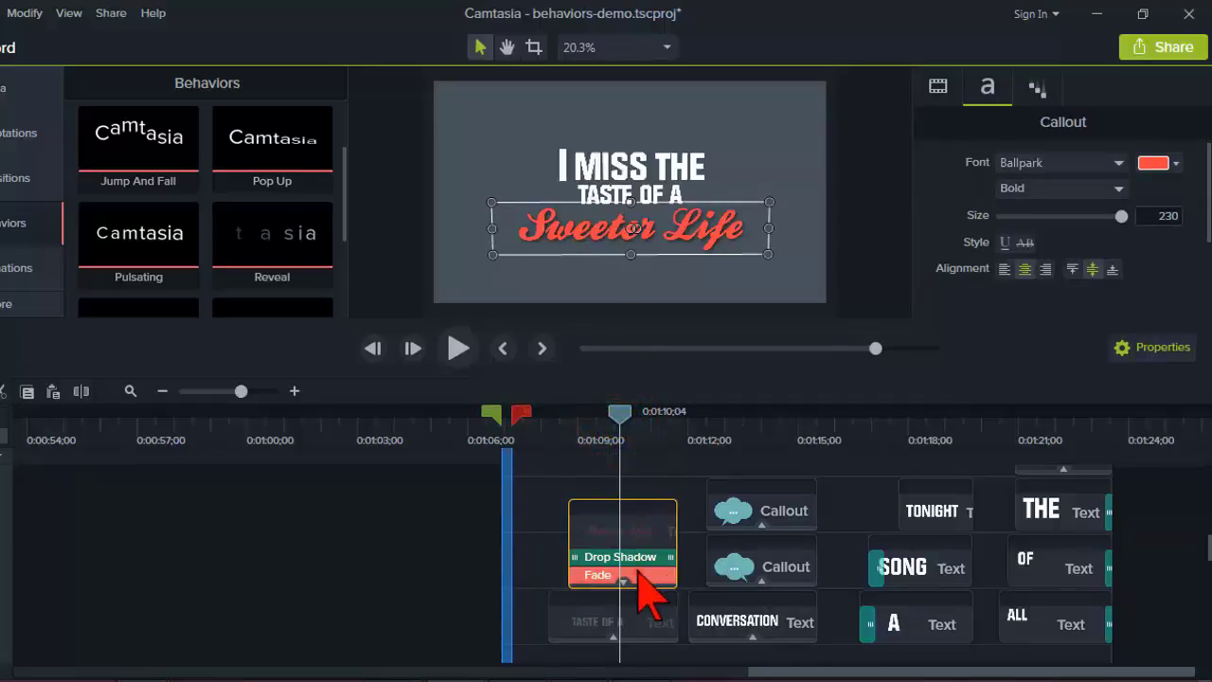
left_click(641, 574)
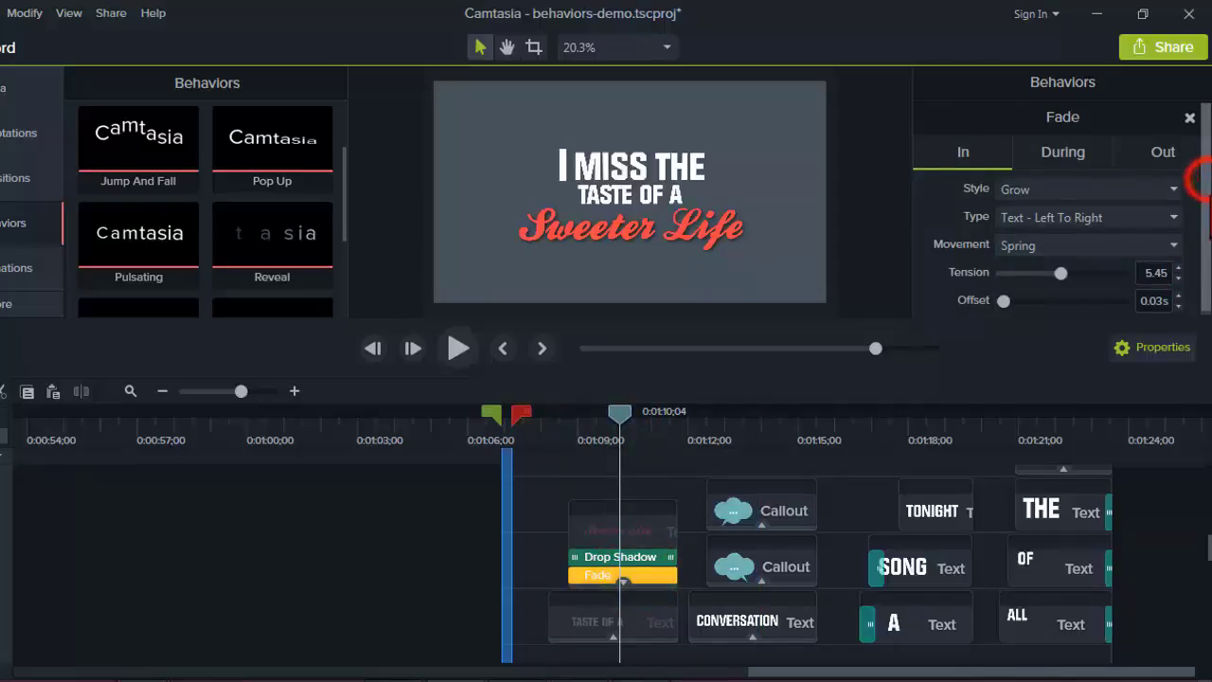
left_click_drag(1201, 178, 1128, 202)
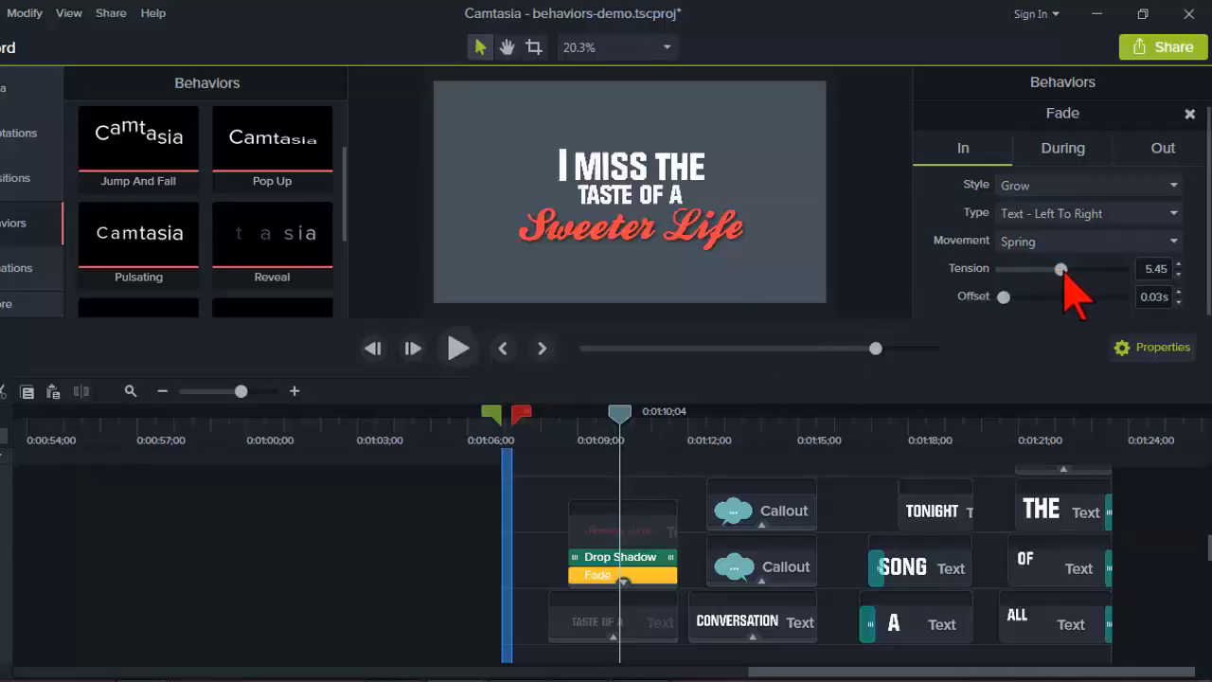
Clear the timeline range selection and check the During and Out settings of the "Sweeter Life" Fade behavior.
left_click(618, 417)
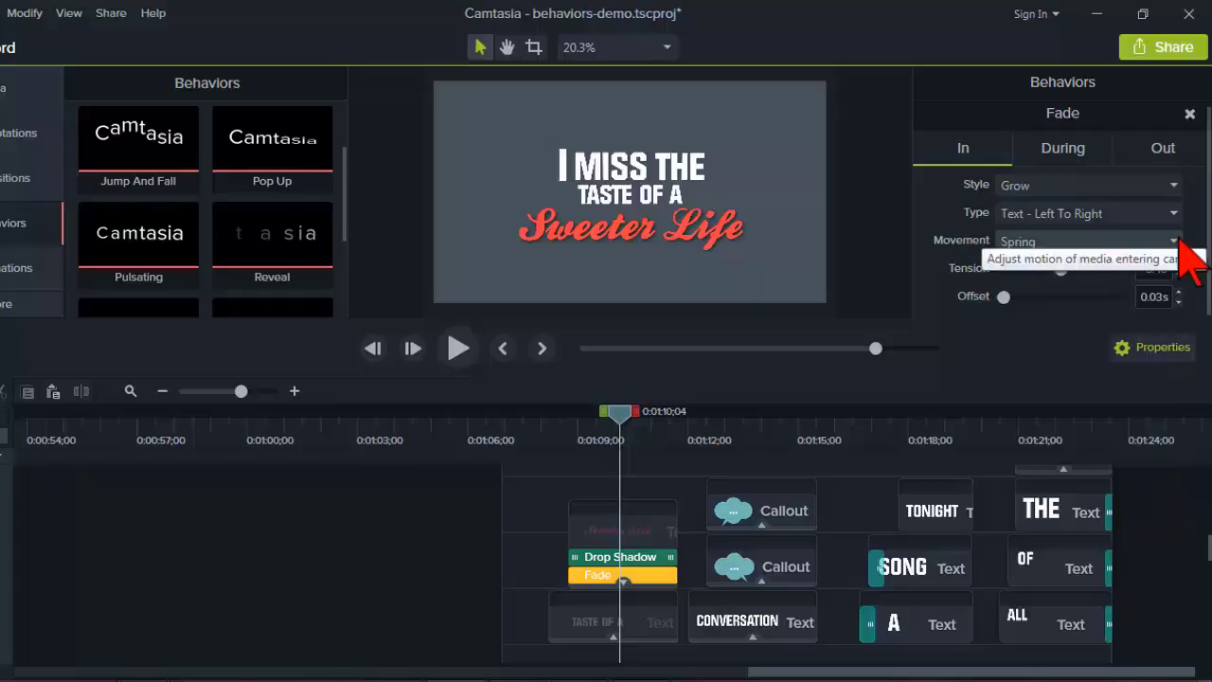
left_click(1061, 149)
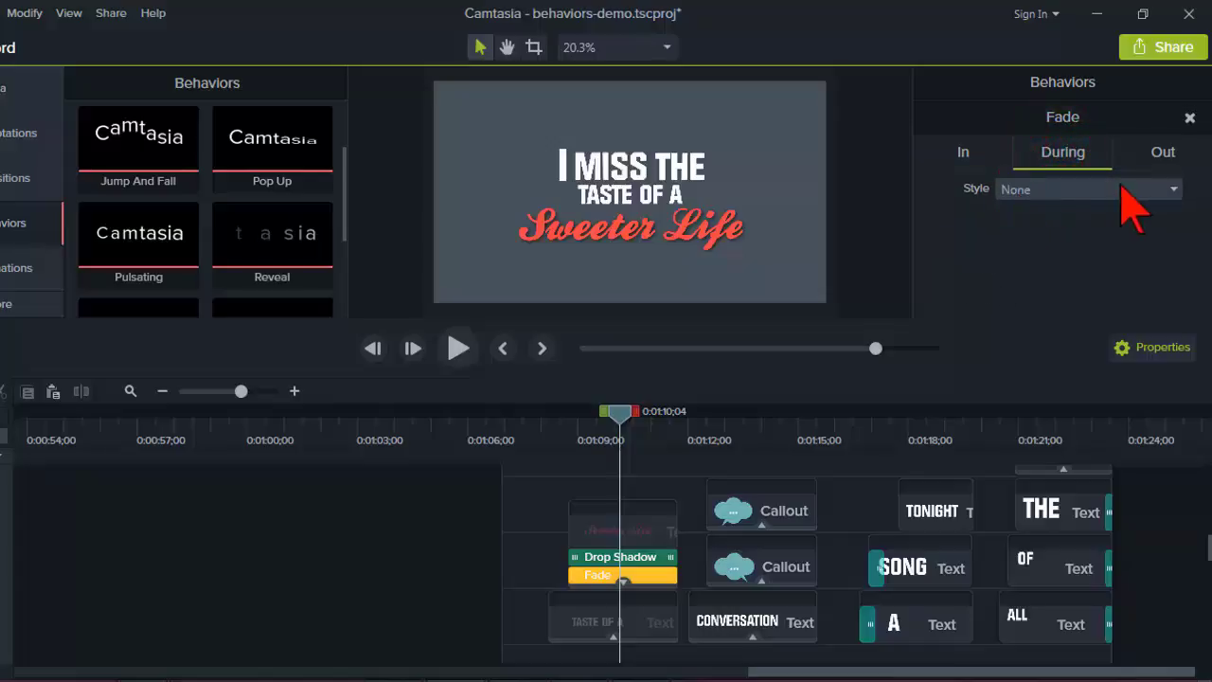
left_click(1148, 154)
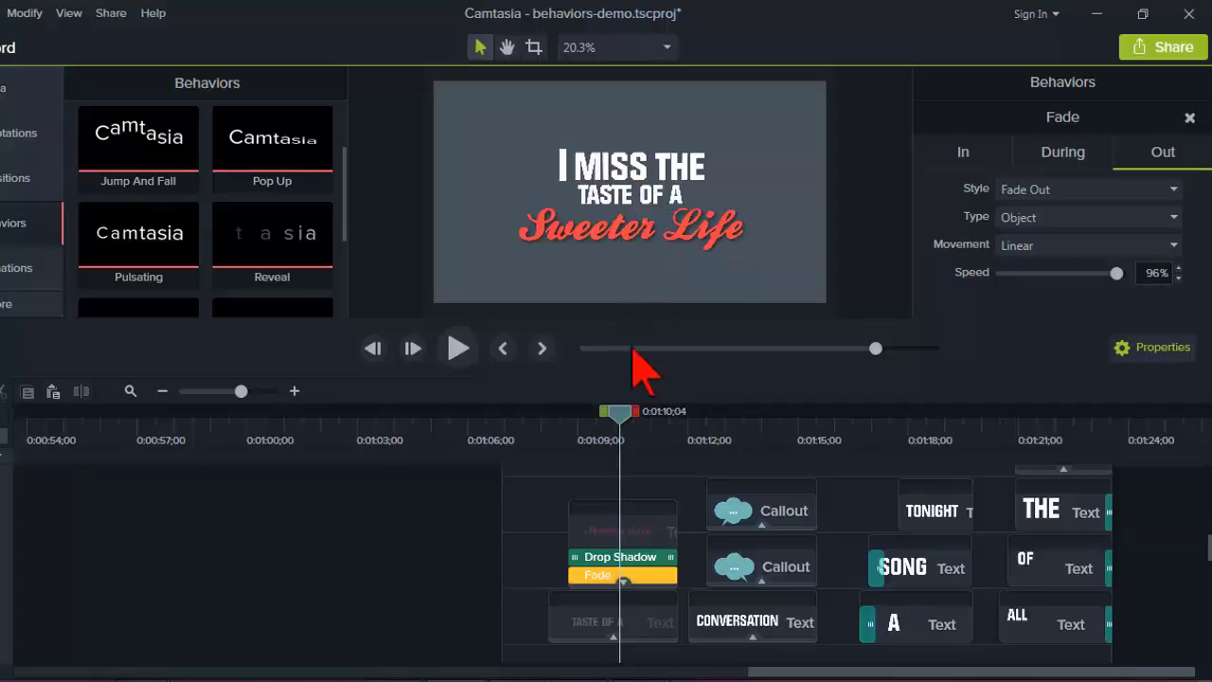
Preview the "Sweeter Life" fade-out at 0:01:11;19 and the "I'm searching for a song tonight" sequence up to 0:01:18;07.
left_click_drag(617, 417, 674, 416)
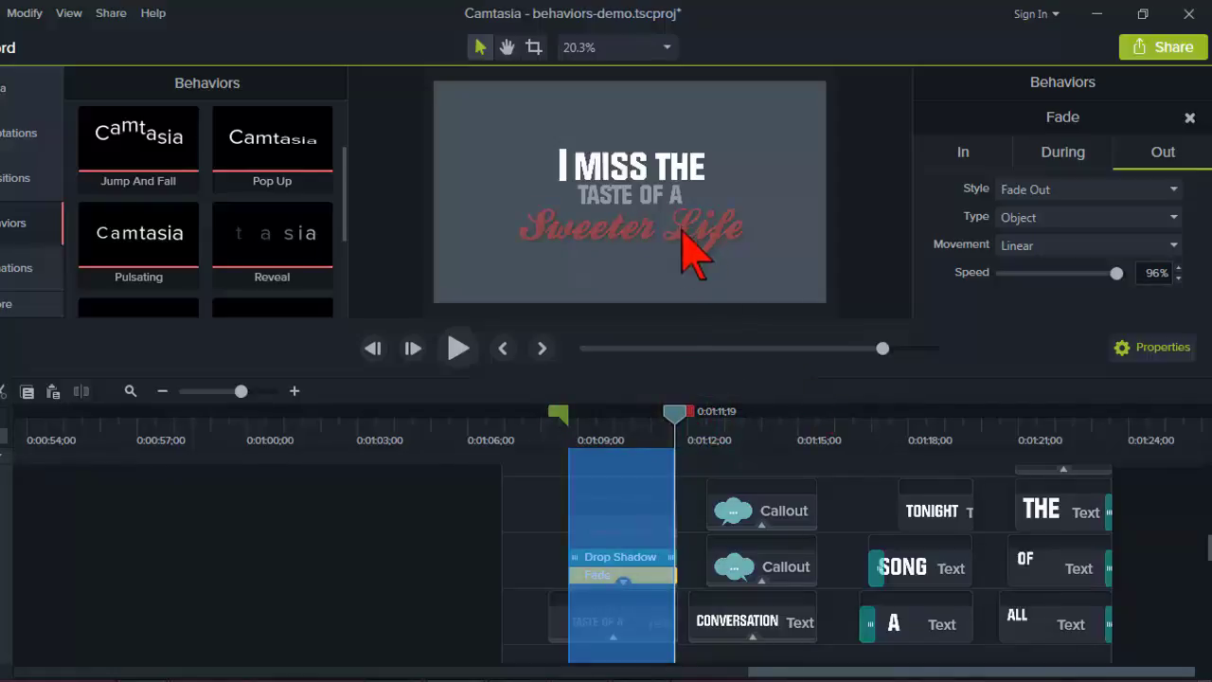
left_click(858, 437)
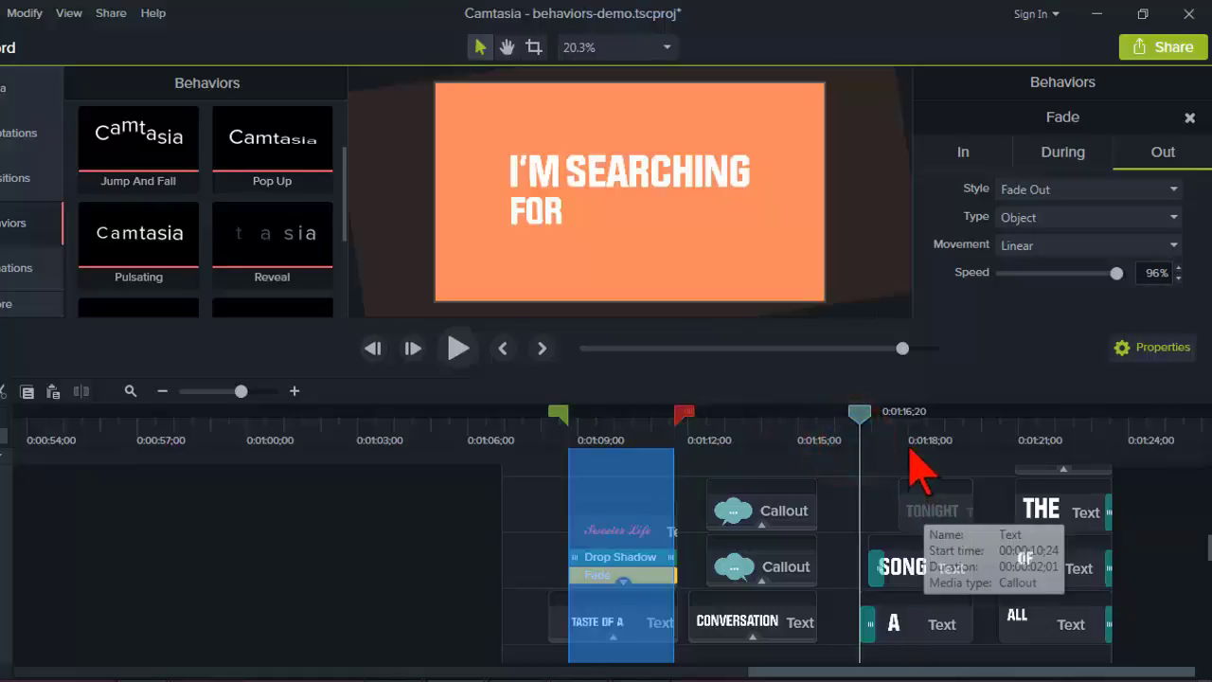
left_click(915, 433)
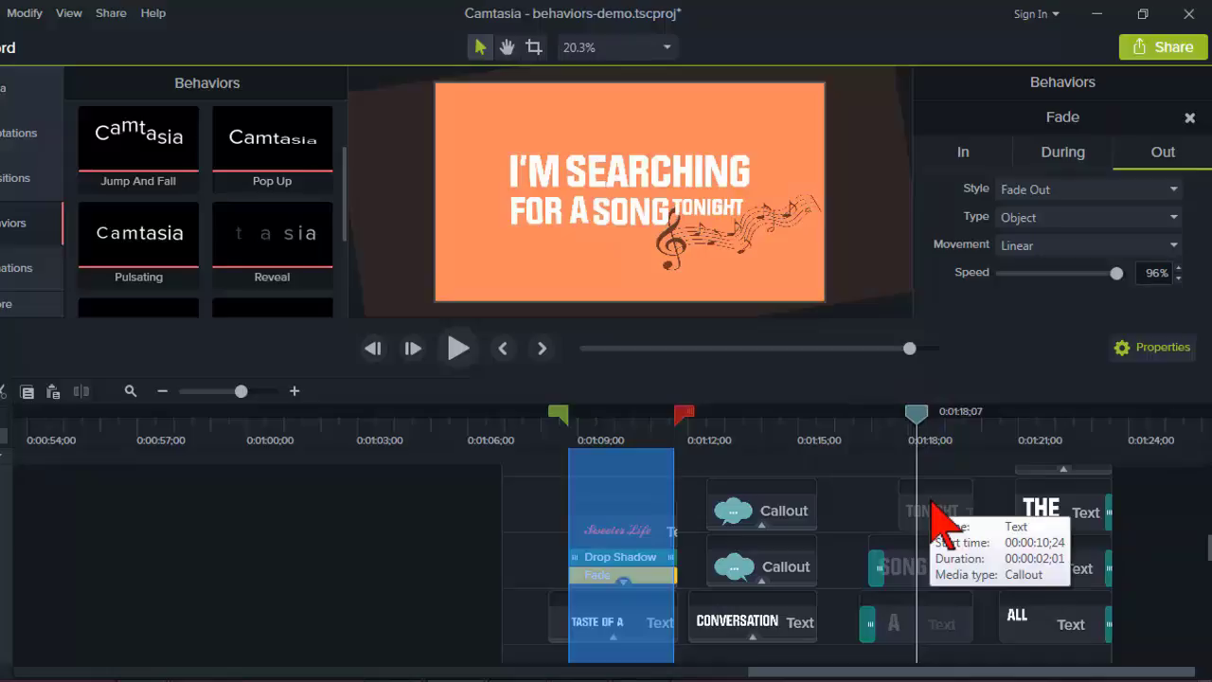
Preview the music notes entering after the word "tonight", starting from 0:01:17;22.
left_click(898, 414)
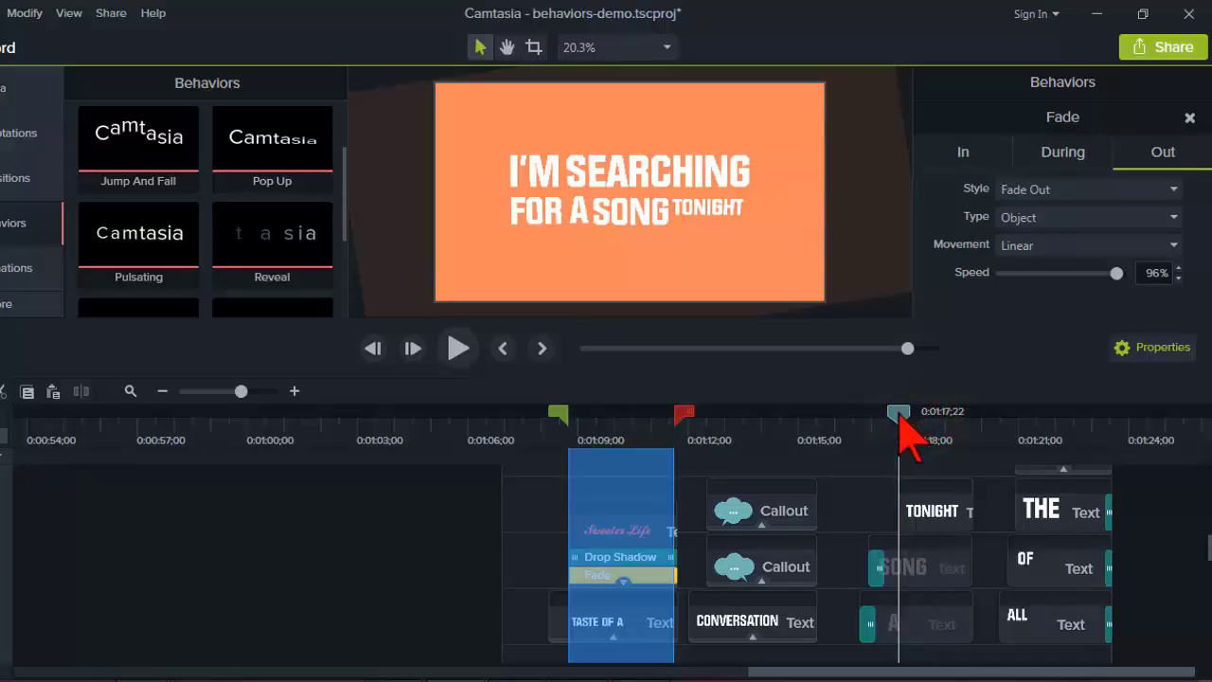
mouse_move(898, 414)
left_mouse_down()
mouse_move(992, 422)
mouse_move(915, 409)
left_mouse_up()
left_click(909, 413)
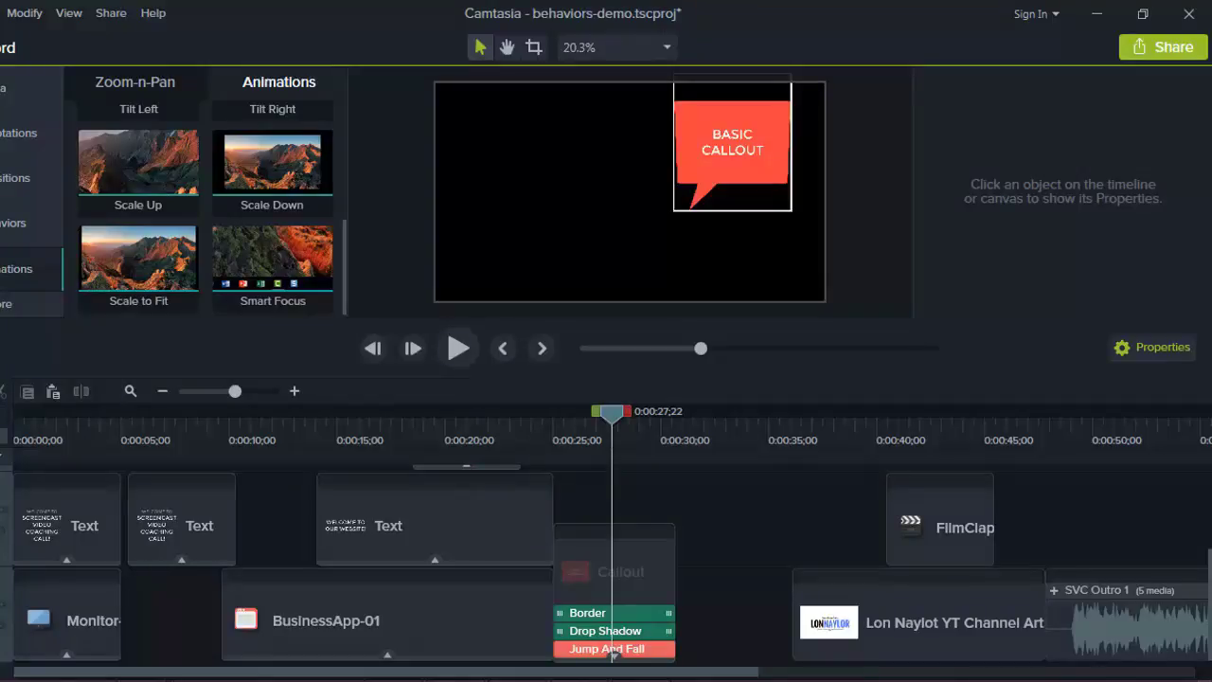
Preview the SVC Outro 1 group at 0:00:50;10 and the Maroon 5 group from 0:01:14;00 to 0:01:19;22.
left_click(1102, 435)
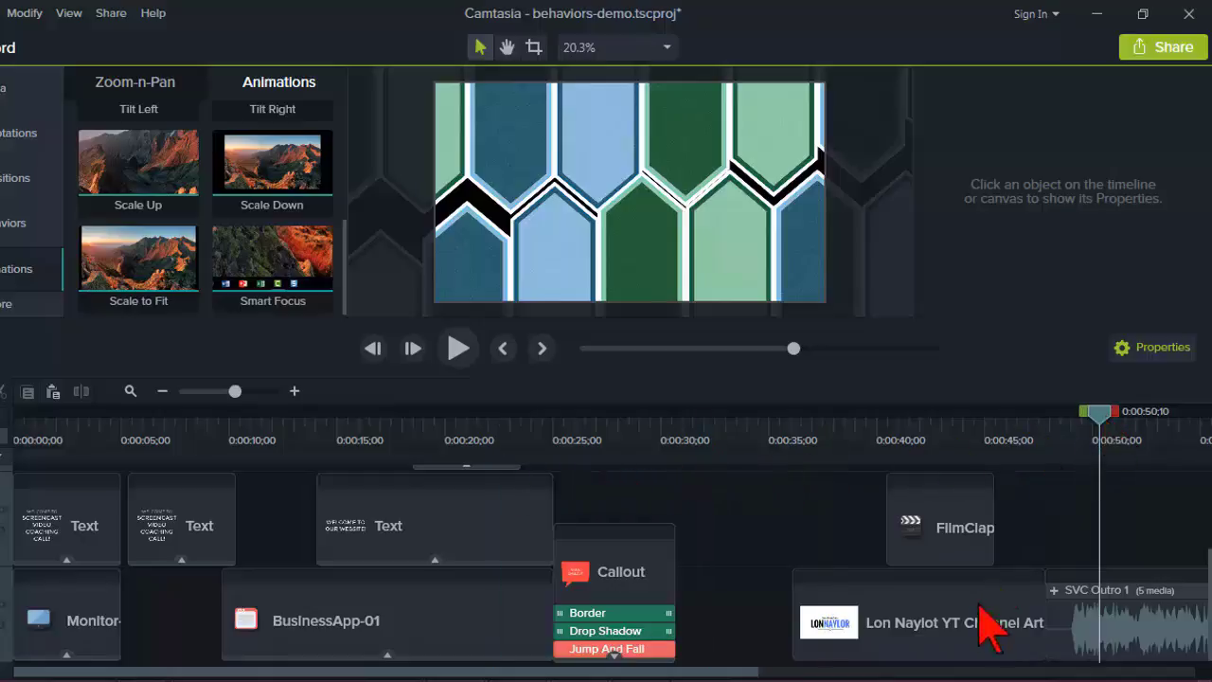
left_click_drag(745, 672, 1176, 673)
left_click(919, 437)
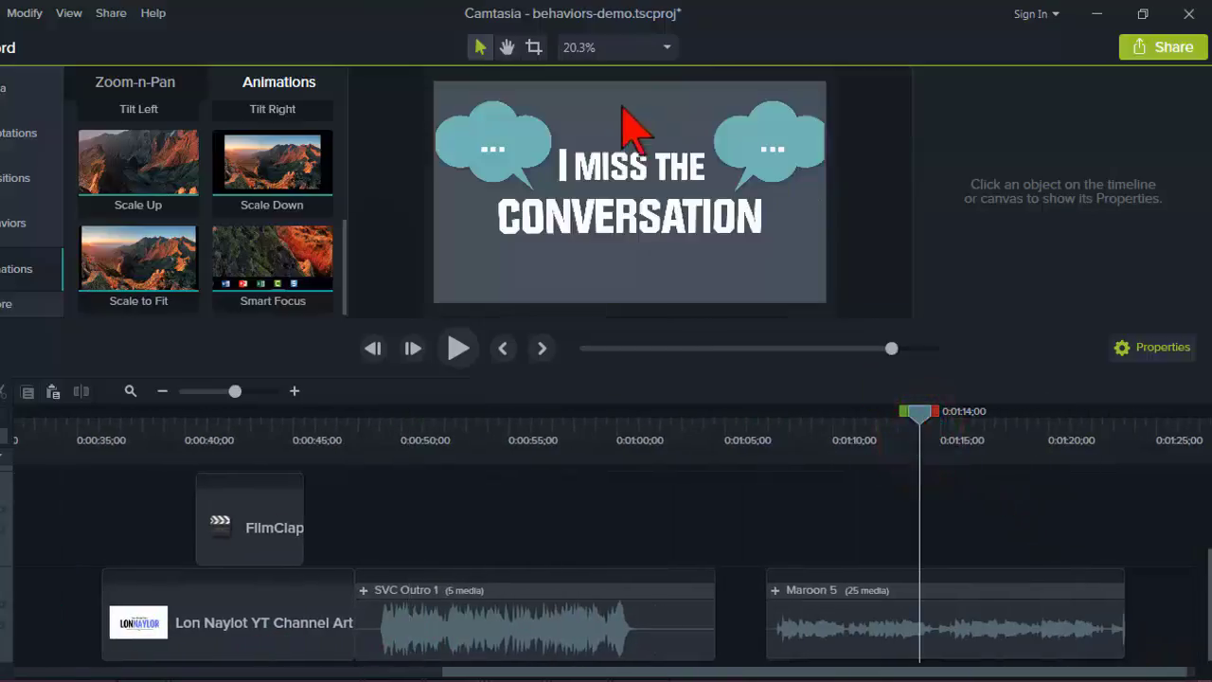
left_click_drag(921, 422, 1042, 417)
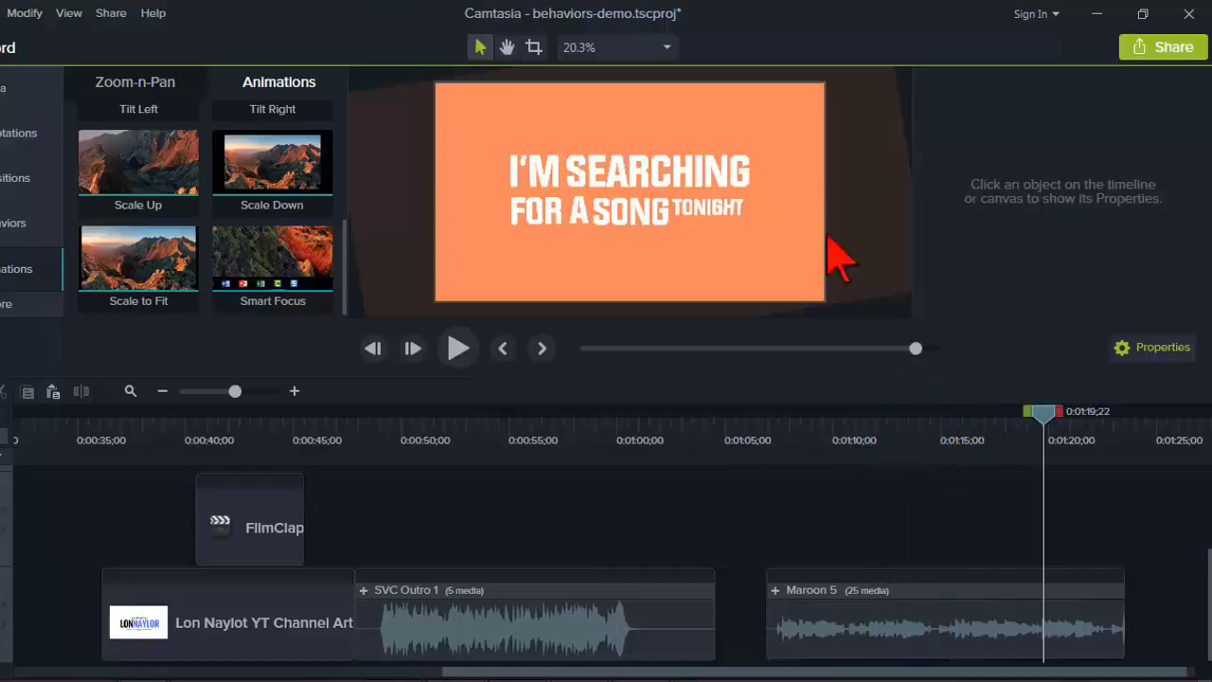
left_click(943, 432)
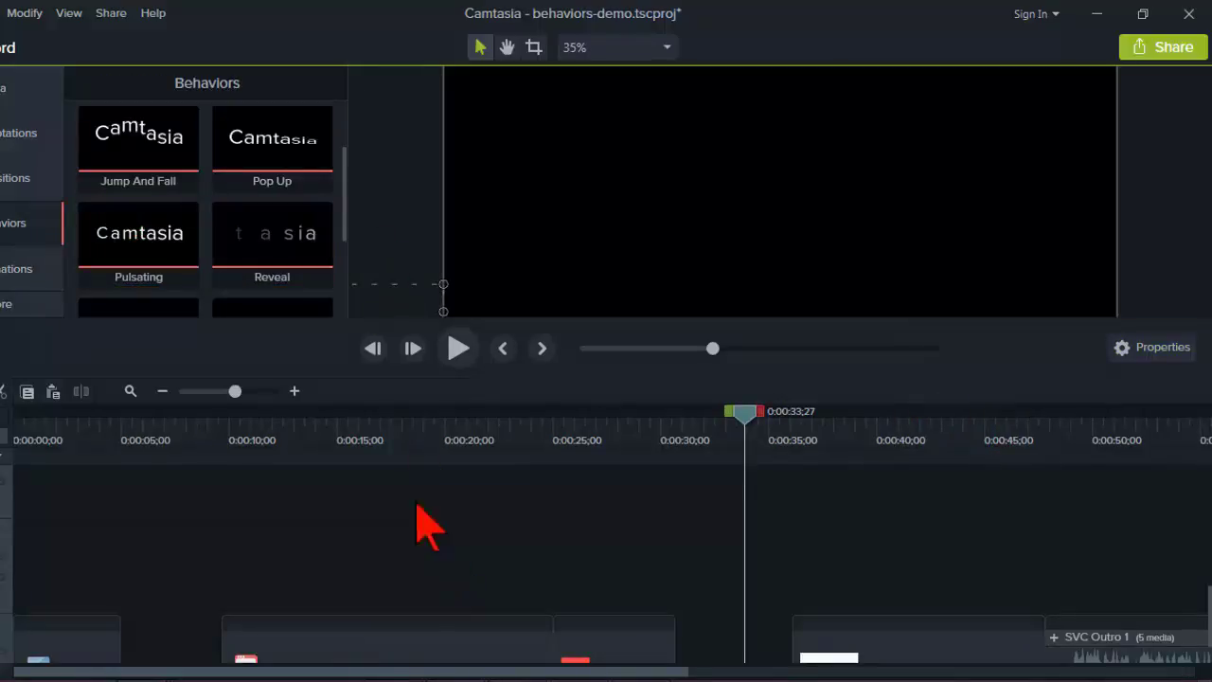
Switch to the TechSmith Support article on Behaviors in the browser and read through the "To Use Behaviors" section.
left_click(342, 456)
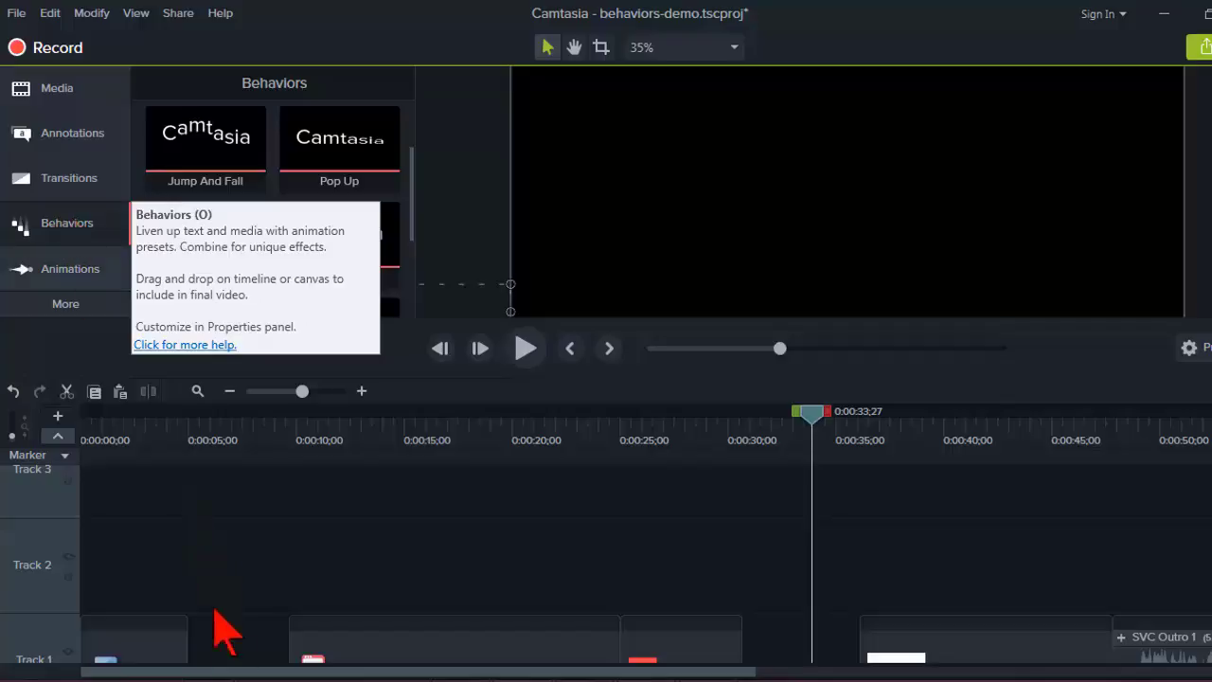
mouse_move(708, 677)
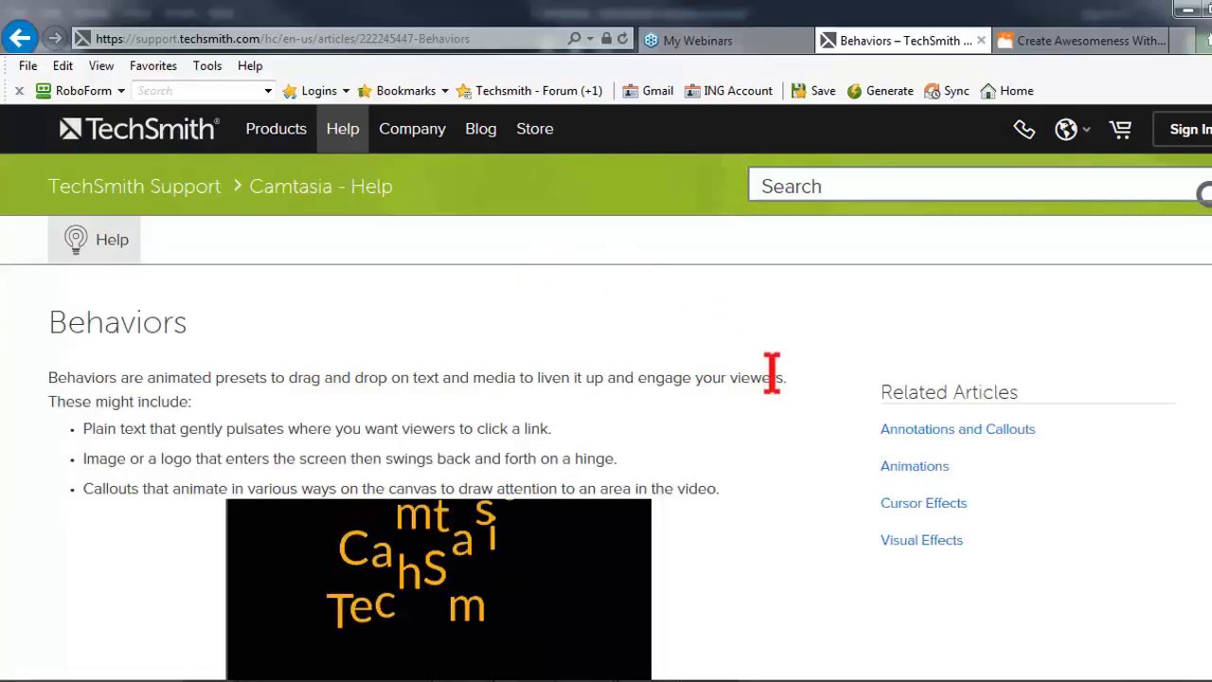
scroll(781, 365, "down", 3)
scroll(796, 335, "down", 7)
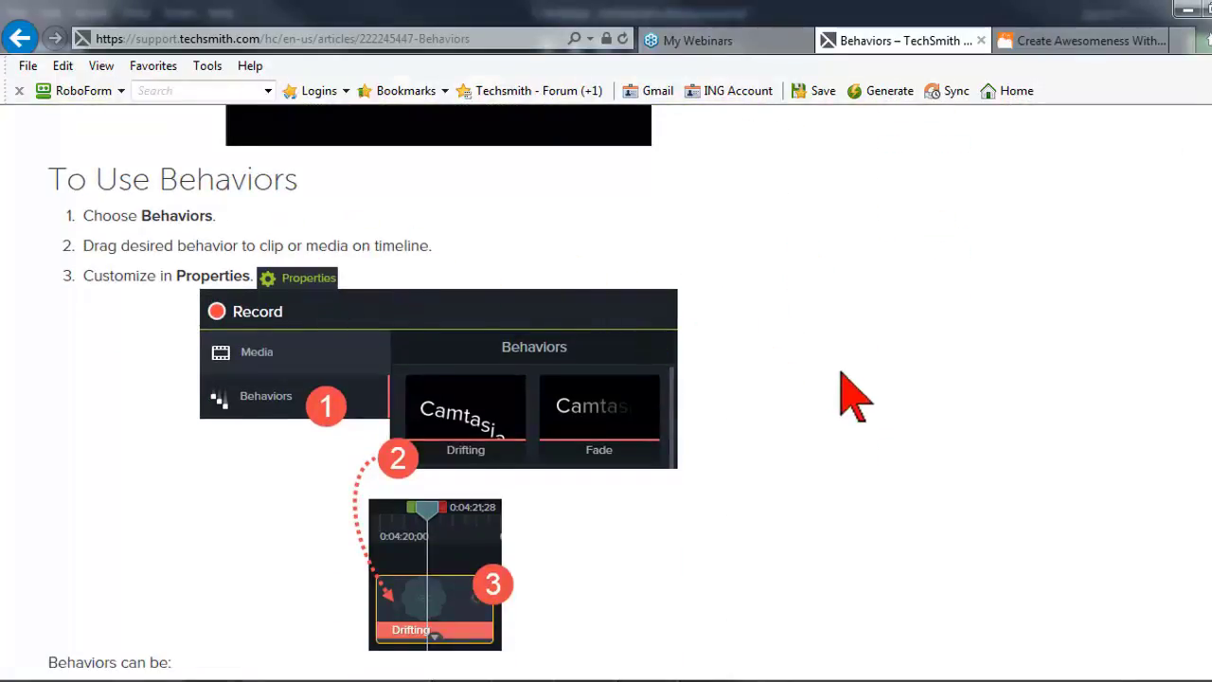
scroll(590, 387, "down", 3)
scroll(915, 378, "down", 4)
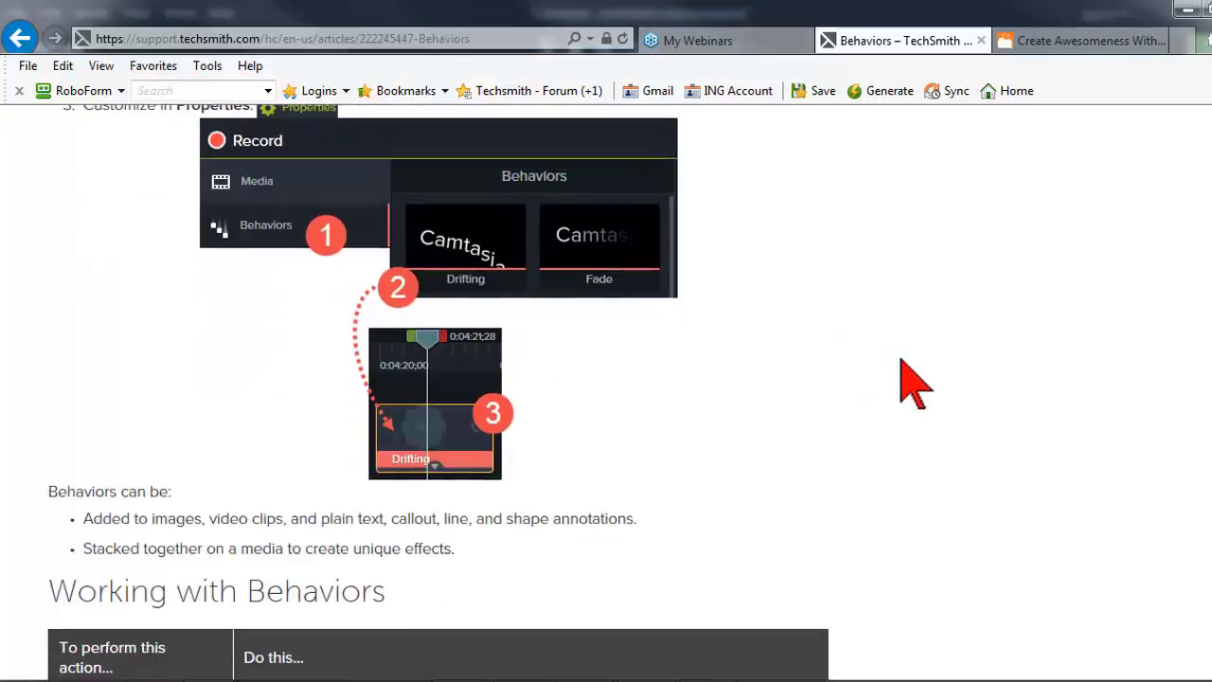
Read the "Working with Behaviors" table on customizing, deleting, changing duration and copying, noting the Copy Effects instruction.
scroll(915, 379, "down", 3)
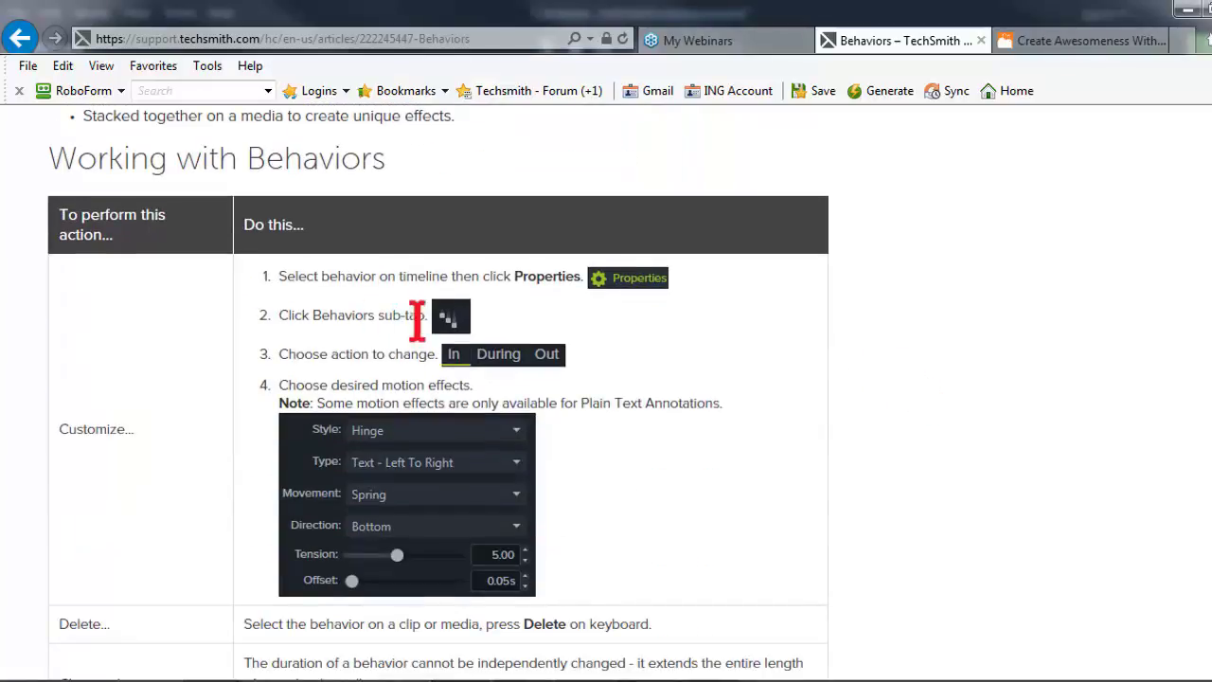
scroll(915, 383, "down", 3)
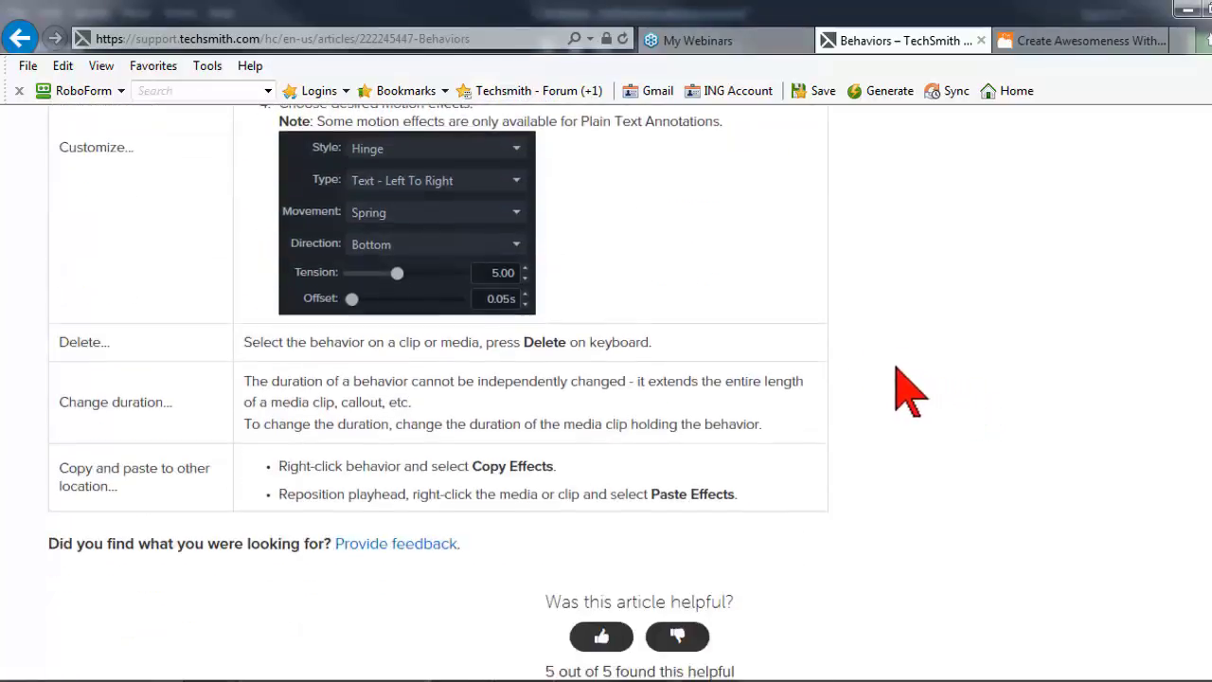
scroll(908, 388, "down", 1)
left_click_drag(471, 369, 555, 369)
left_click(894, 350)
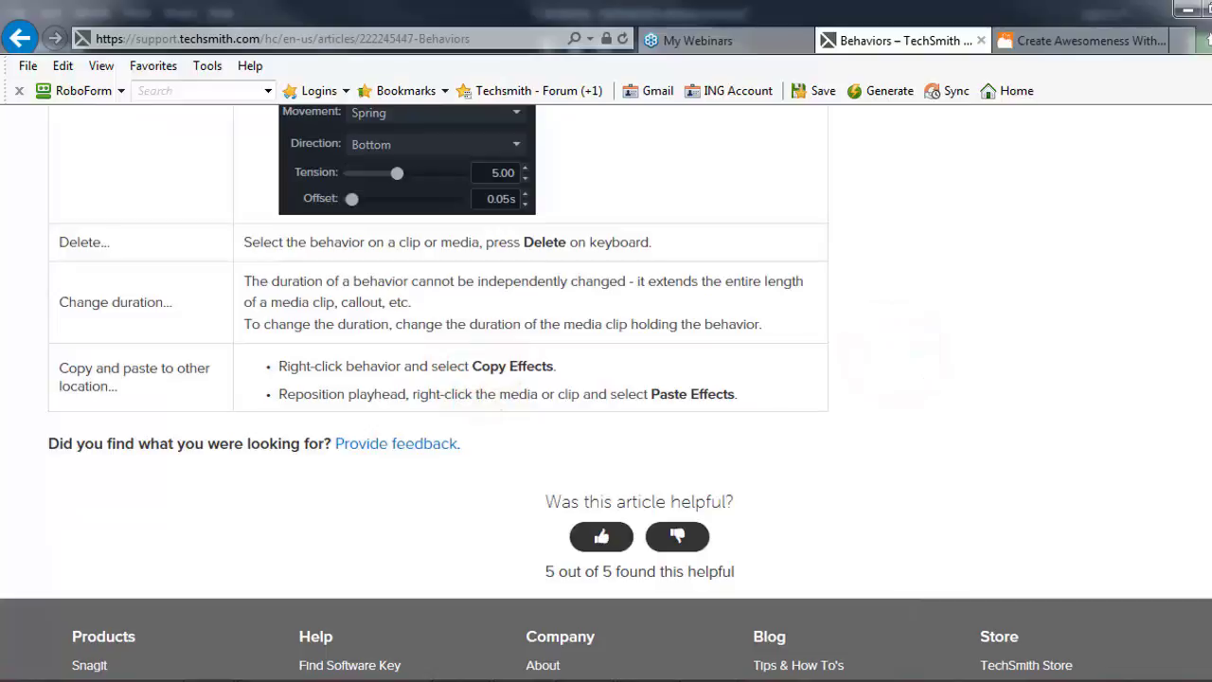
Switch back to Camtasia and show the properties of the Drifting behavior on the BusinessApp-01 clip.
mouse_move(522, 678)
left_click(549, 564)
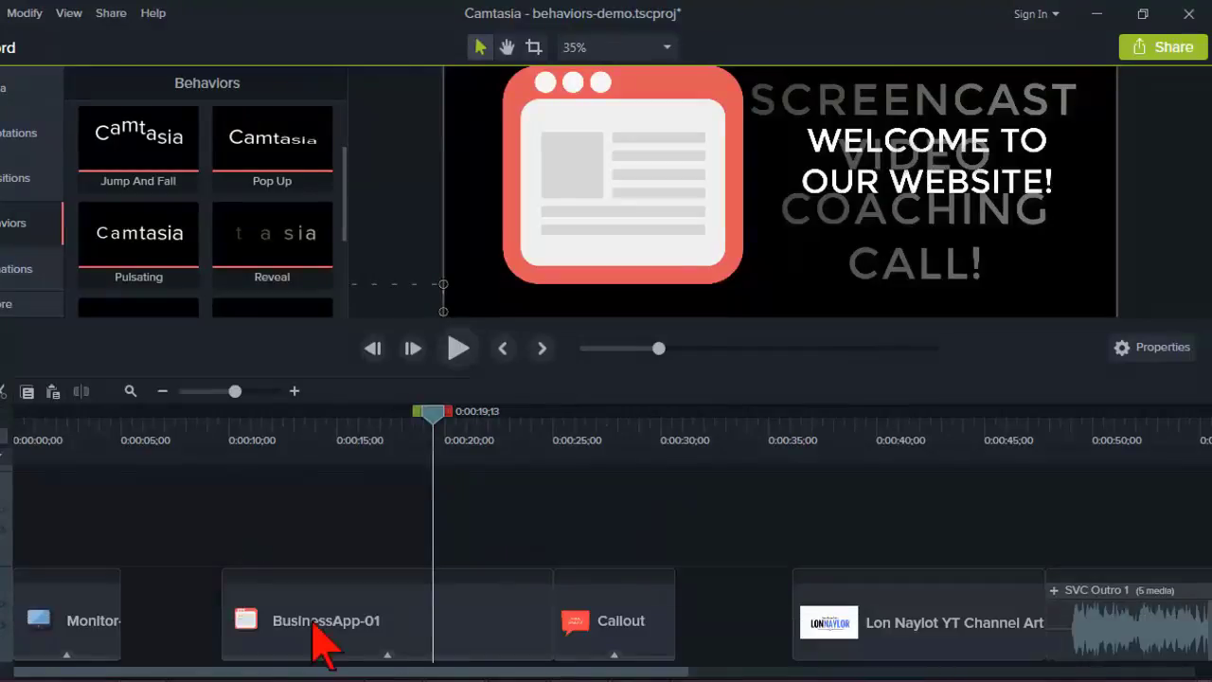
left_click(388, 655)
left_click(1131, 349)
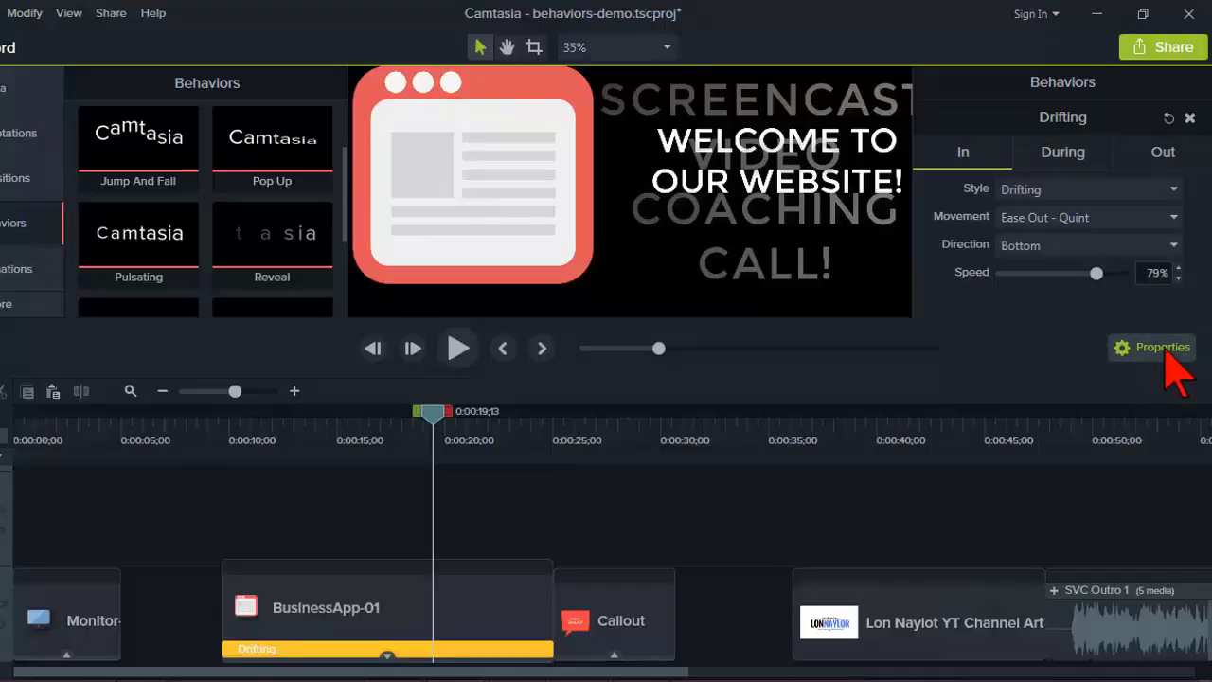
Examine the In Movement options of the Drifting behavior, including the easing variants, and deselect the behavior without changing it.
left_click(1174, 218)
mouse_move(1044, 268)
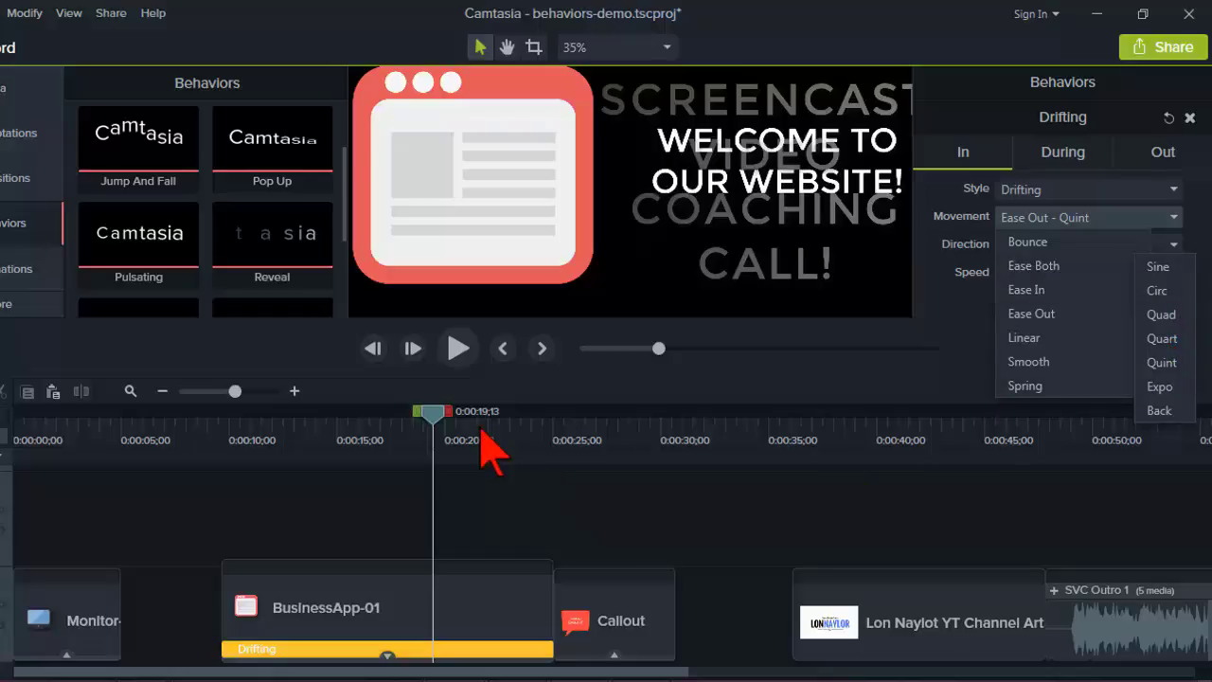
mouse_move(1102, 292)
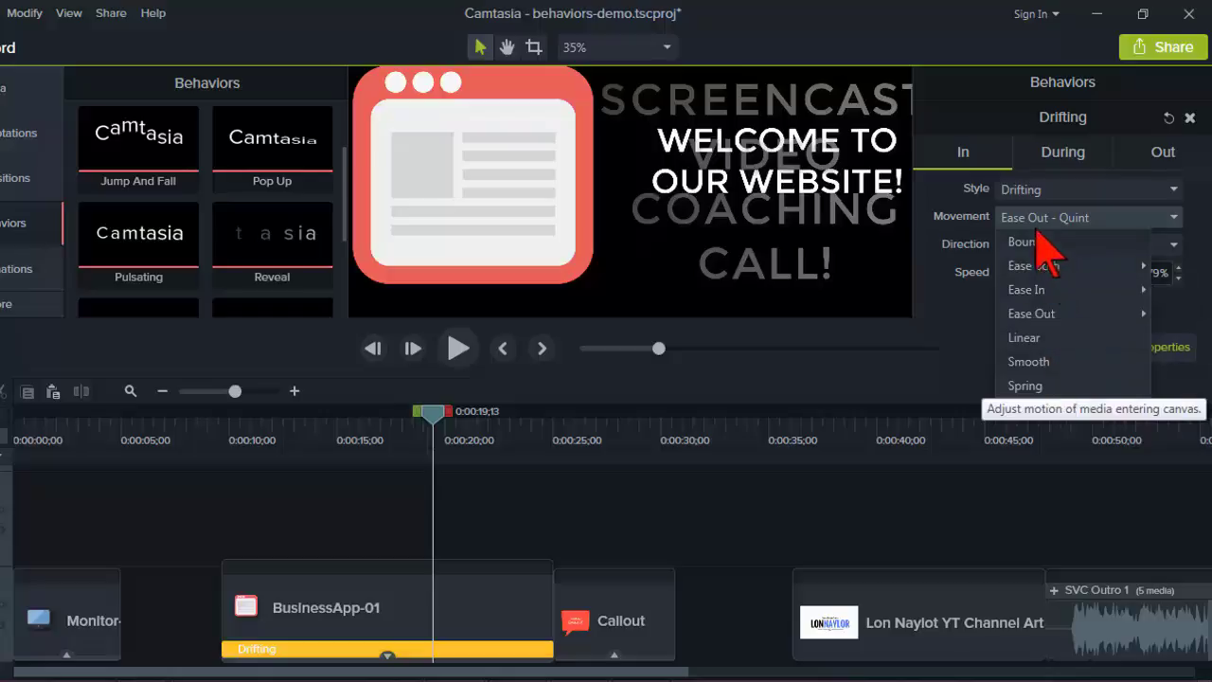
left_click(795, 502)
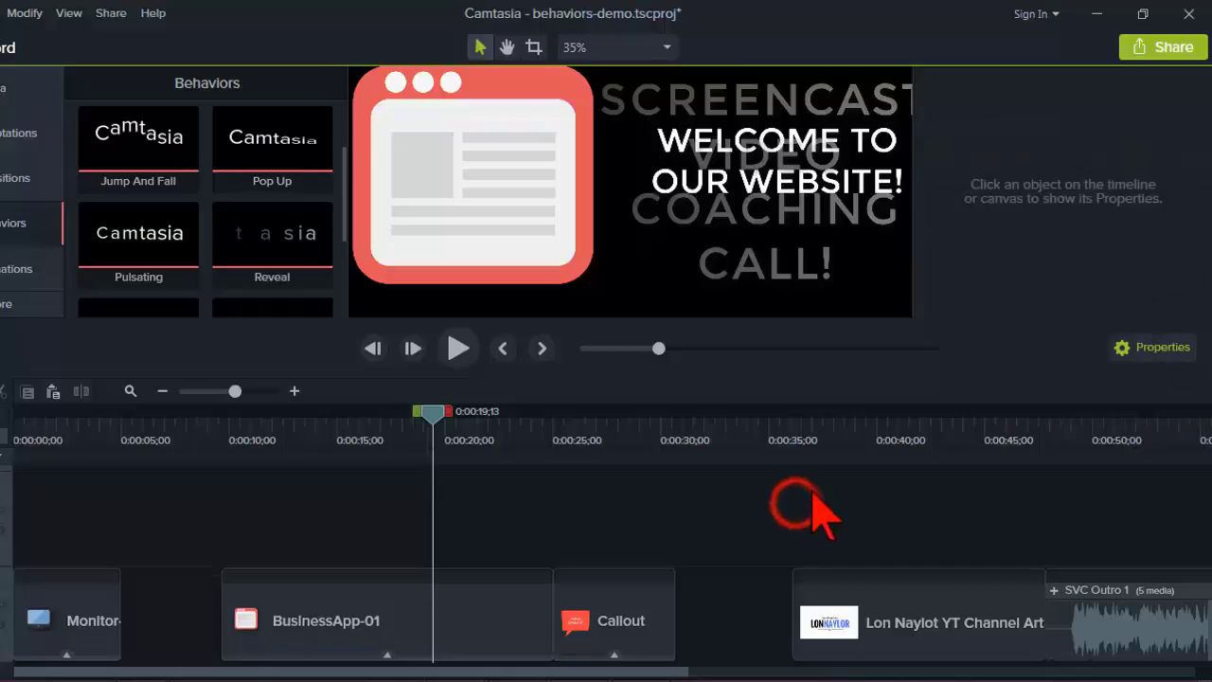
Set the In style of the BusinessApp-01 clip's Drifting behavior to Grow, with the playhead at 0:00:16;12.
left_click(369, 437)
left_click(387, 652)
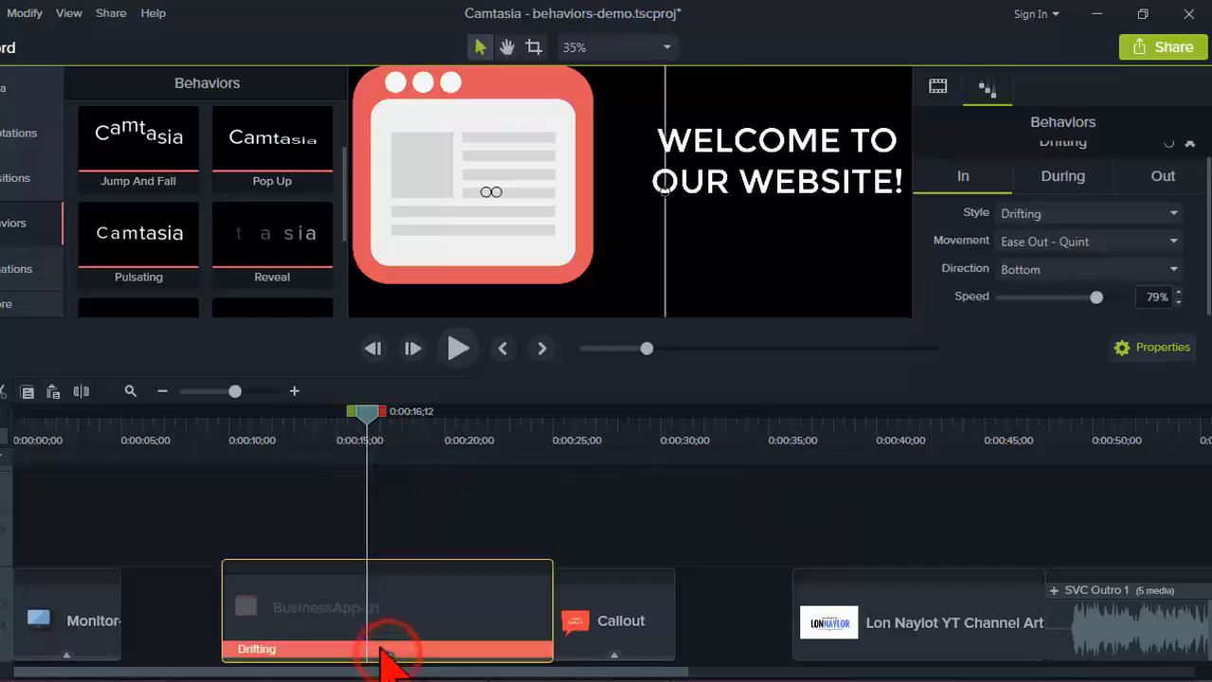
left_click(379, 653)
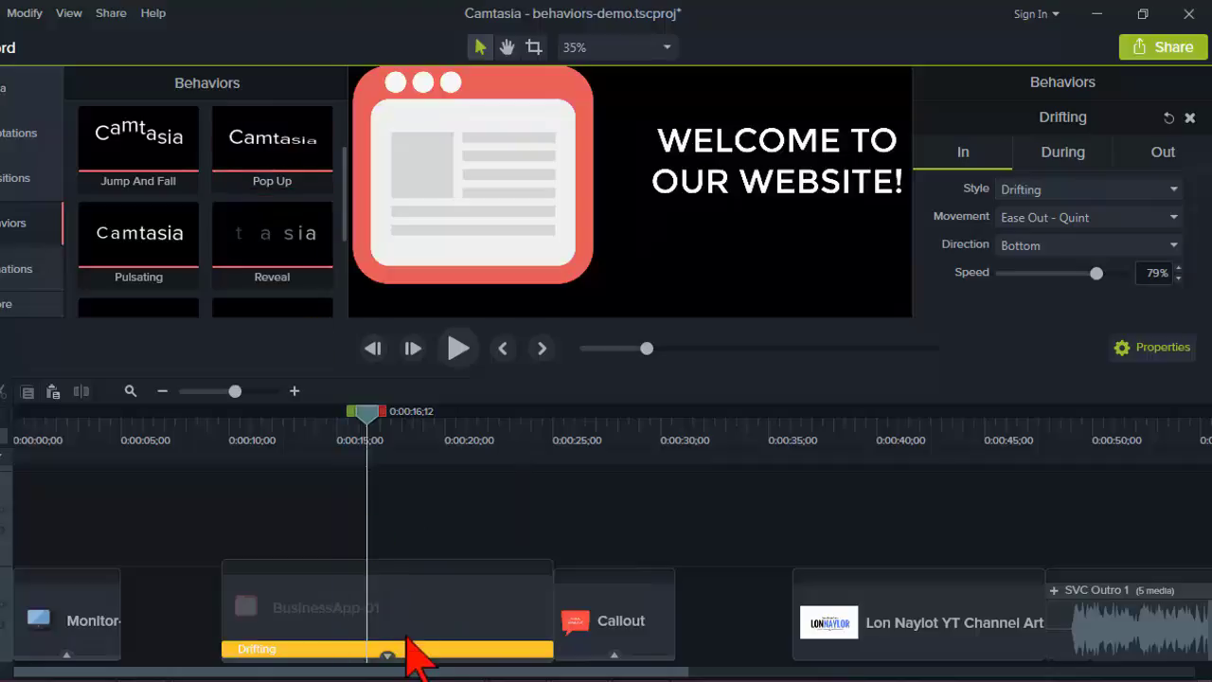
left_click(1174, 190)
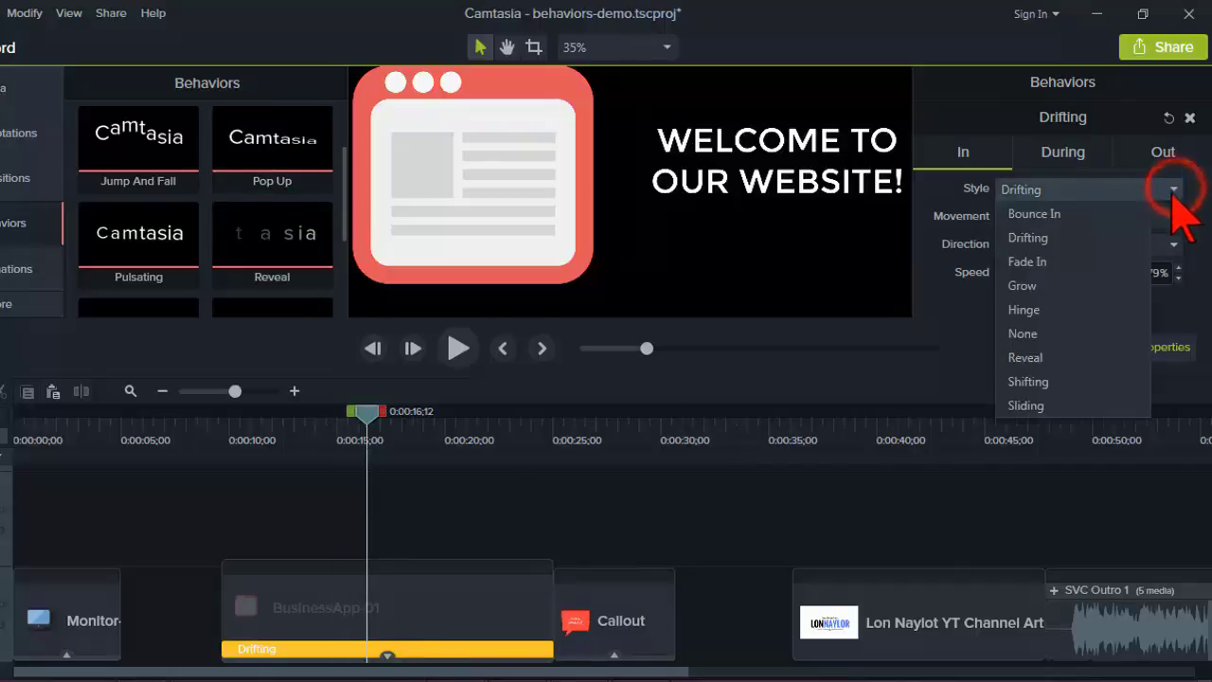
left_click(1054, 284)
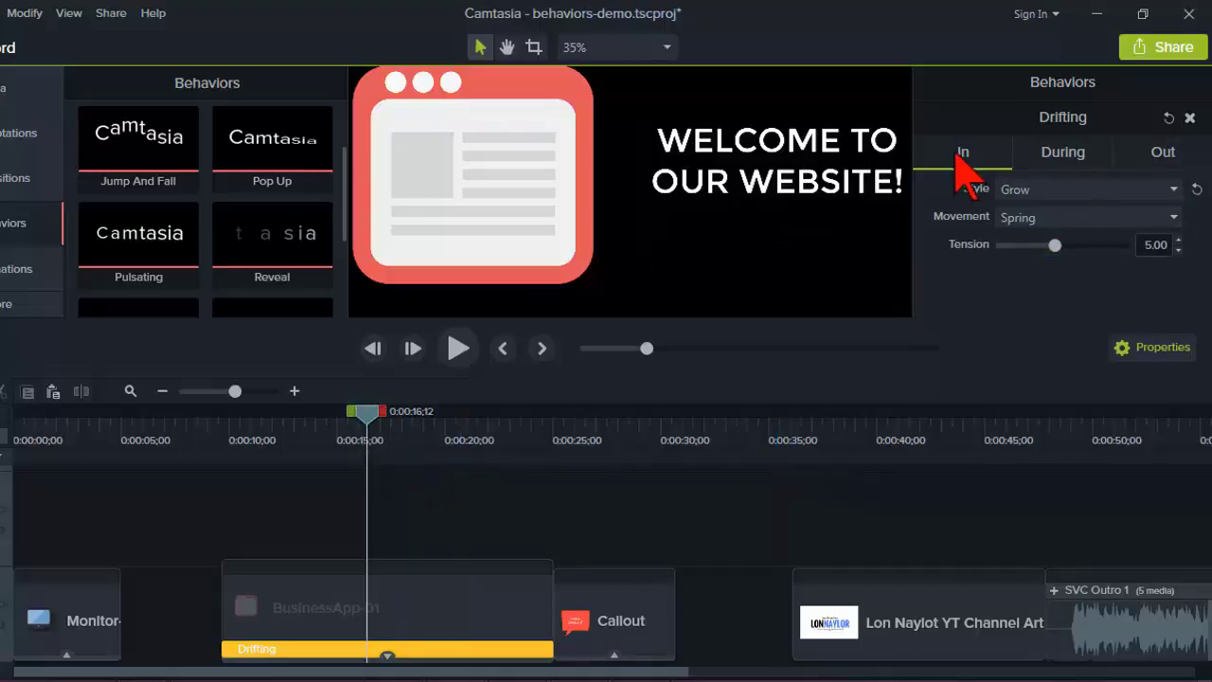
Preview the BusinessApp-01 clip's Grow entrance up to 0:00:11;23 and clear the timeline range selection.
left_click(358, 413)
left_click_drag(325, 415, 277, 447)
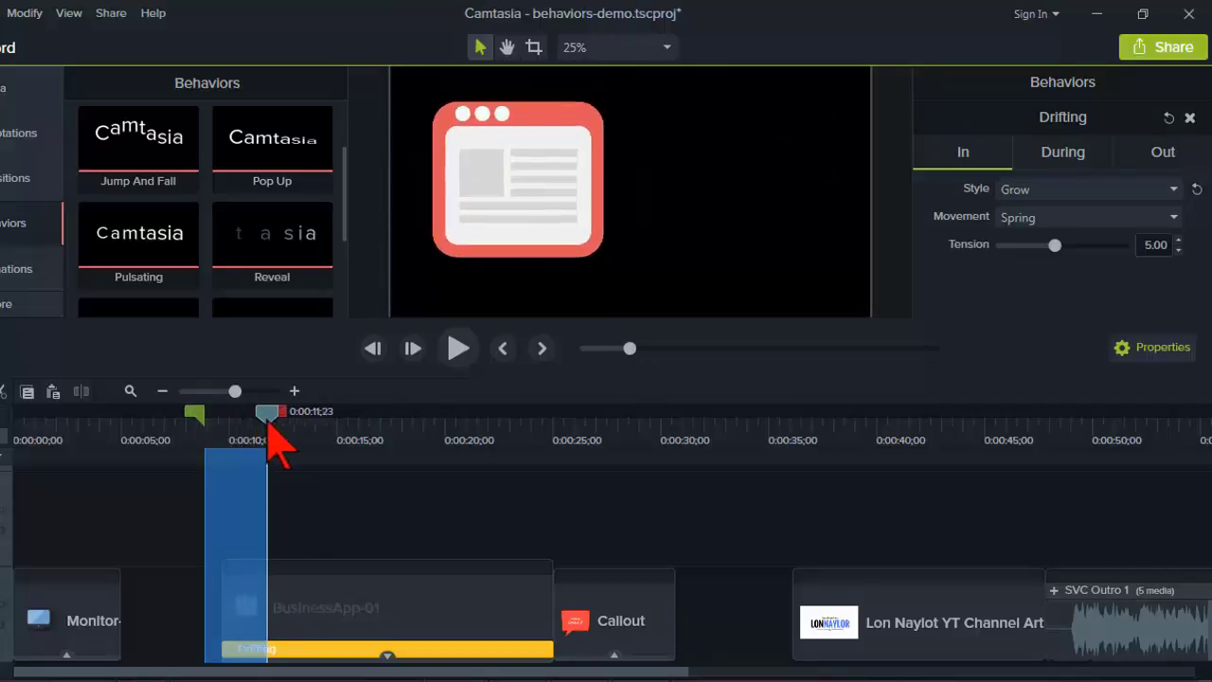
double_click(268, 423)
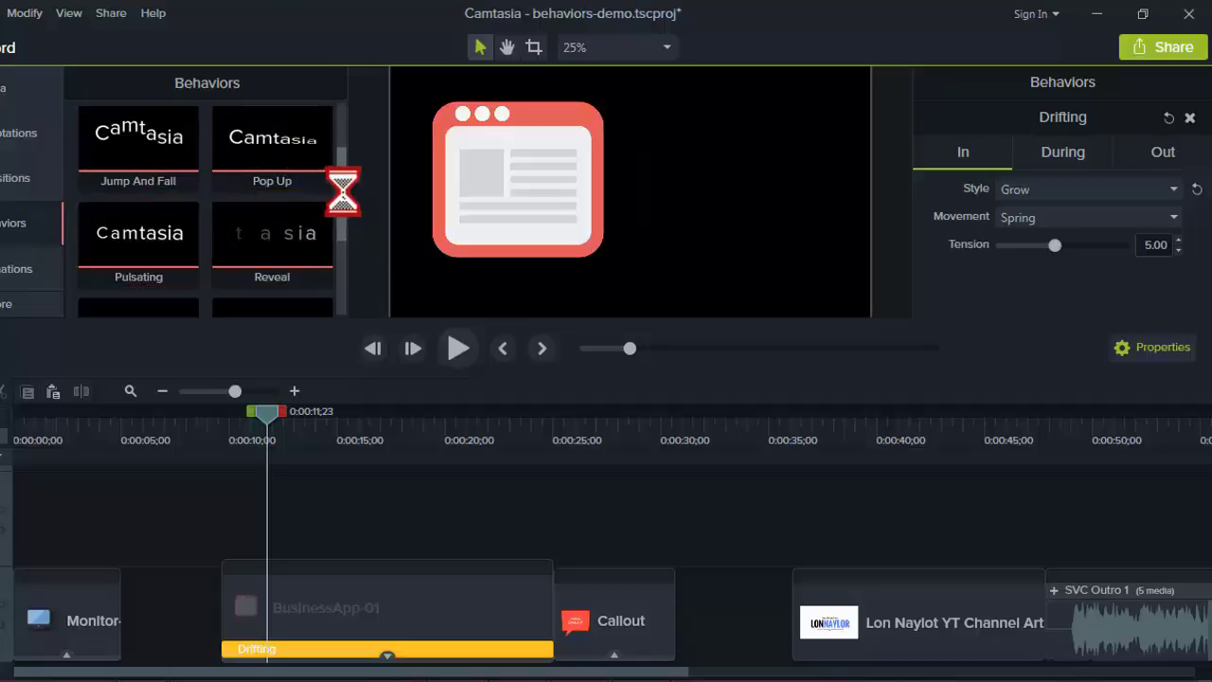
Compare the preset behaviors in the library with the In Style options of the BusinessApp-01 behavior, leaving Grow selected.
left_click_drag(346, 189, 344, 236)
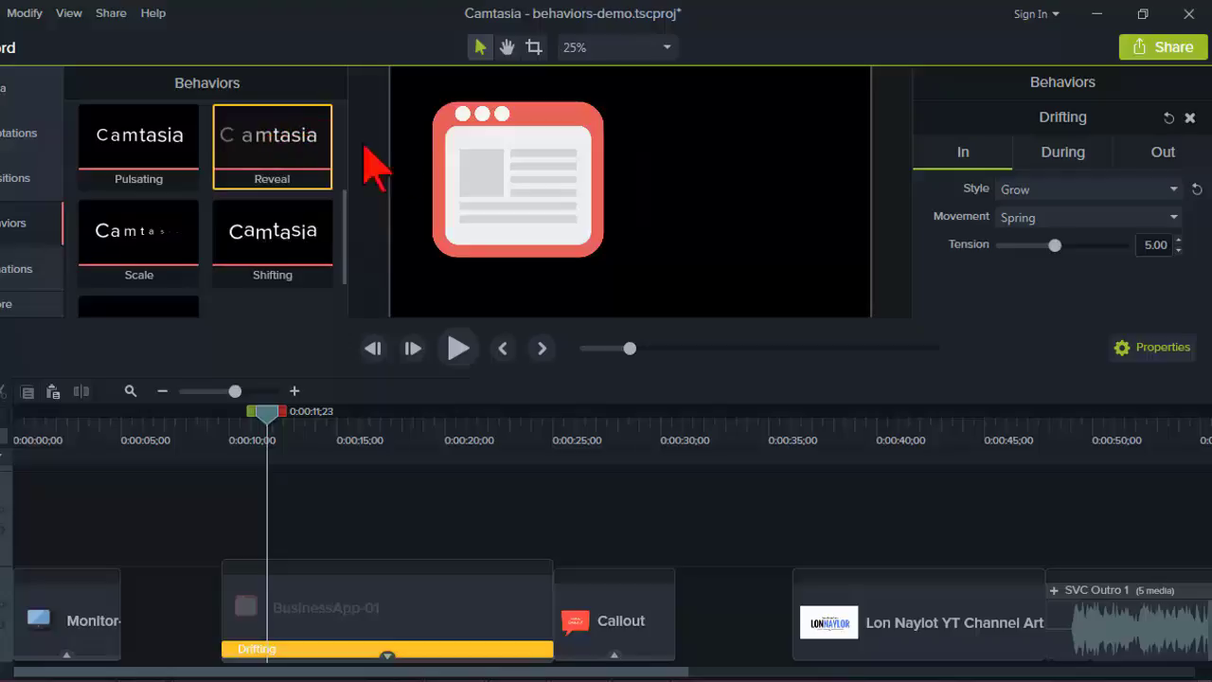
left_click(1172, 186)
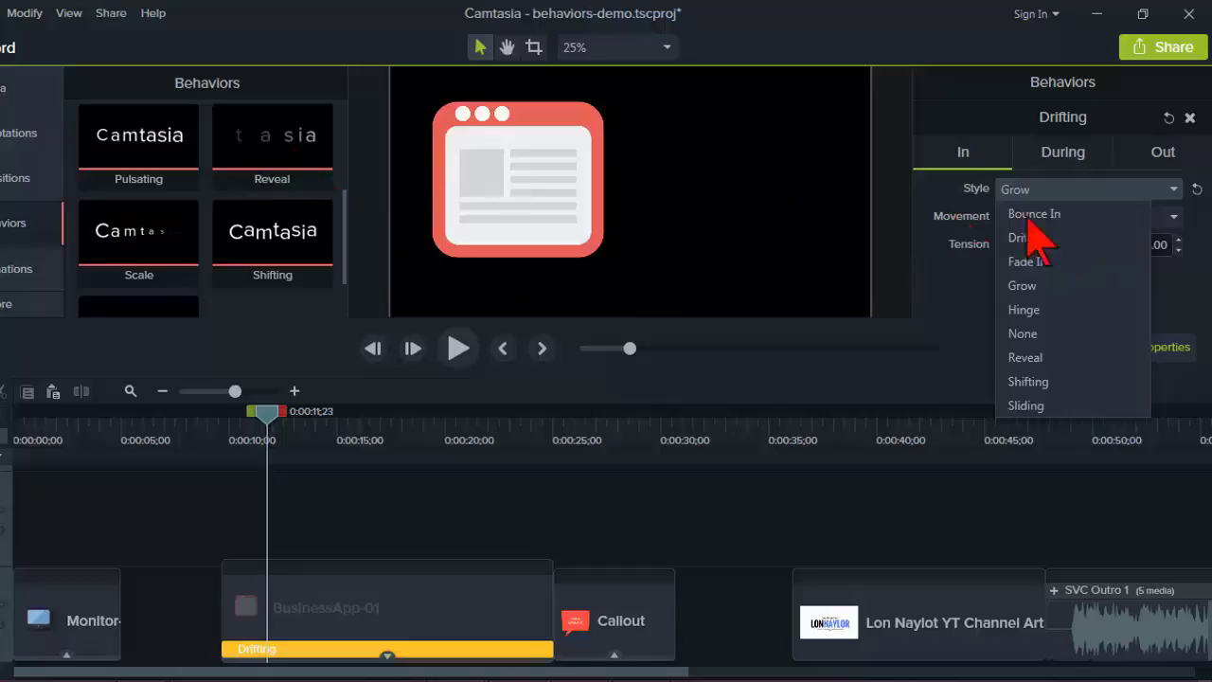
left_click(1176, 187)
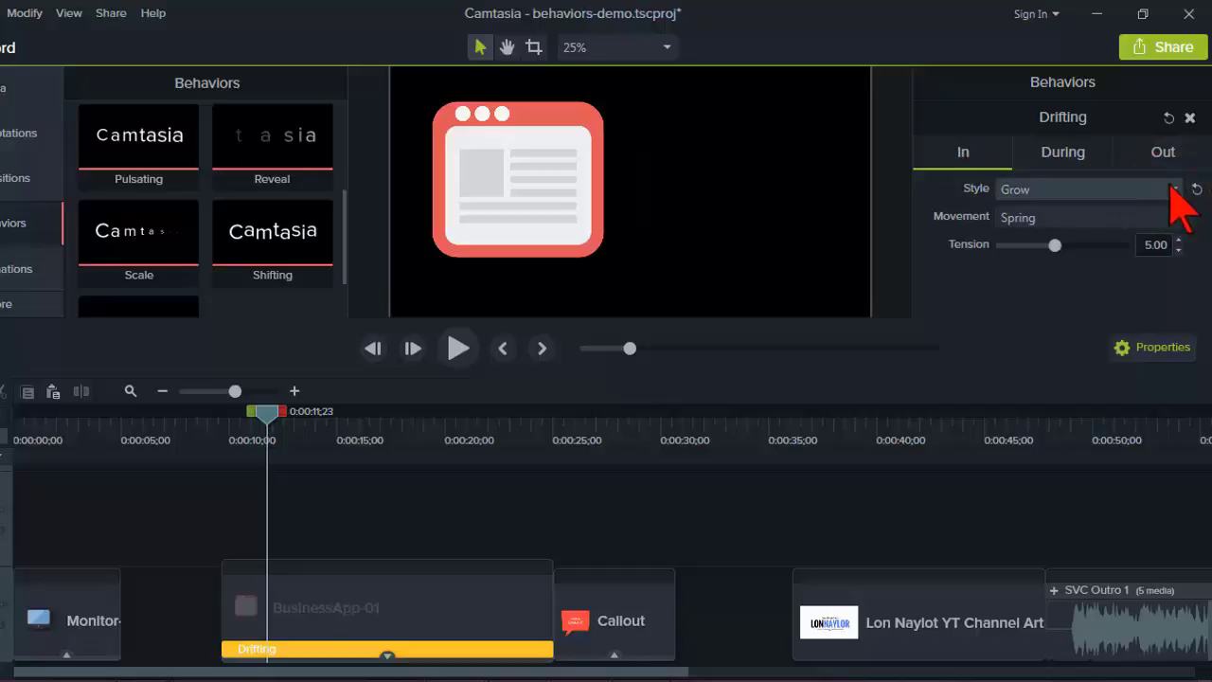
left_click(1175, 189)
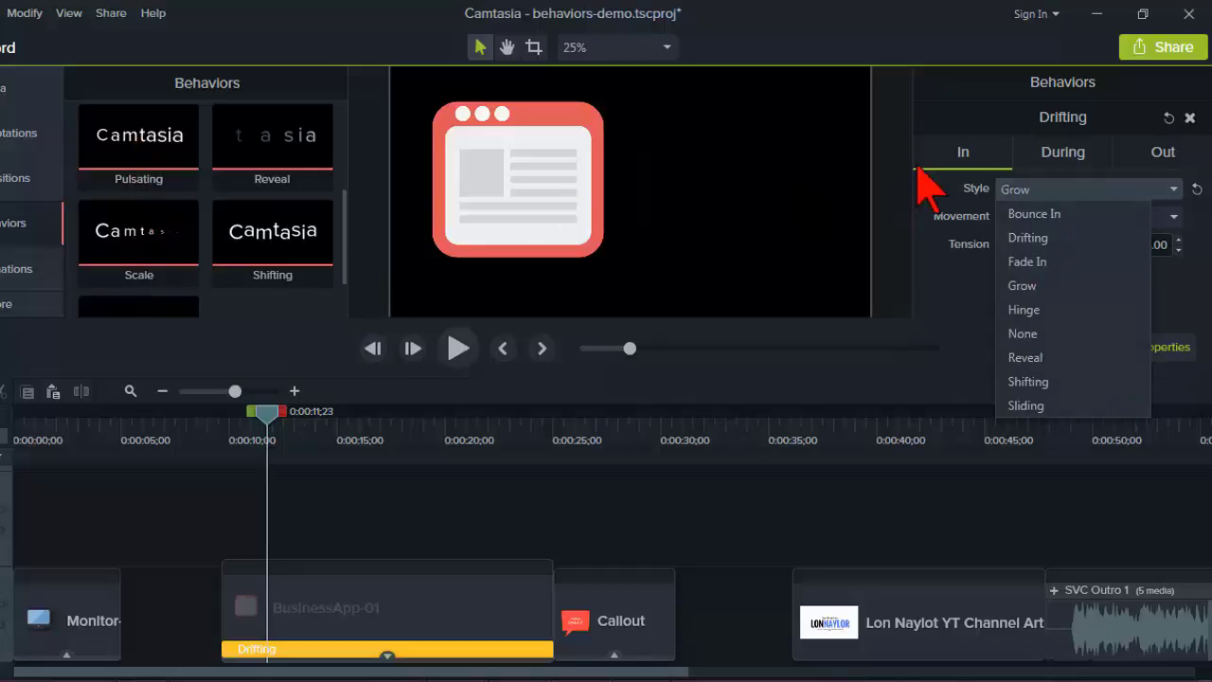
left_click(947, 151)
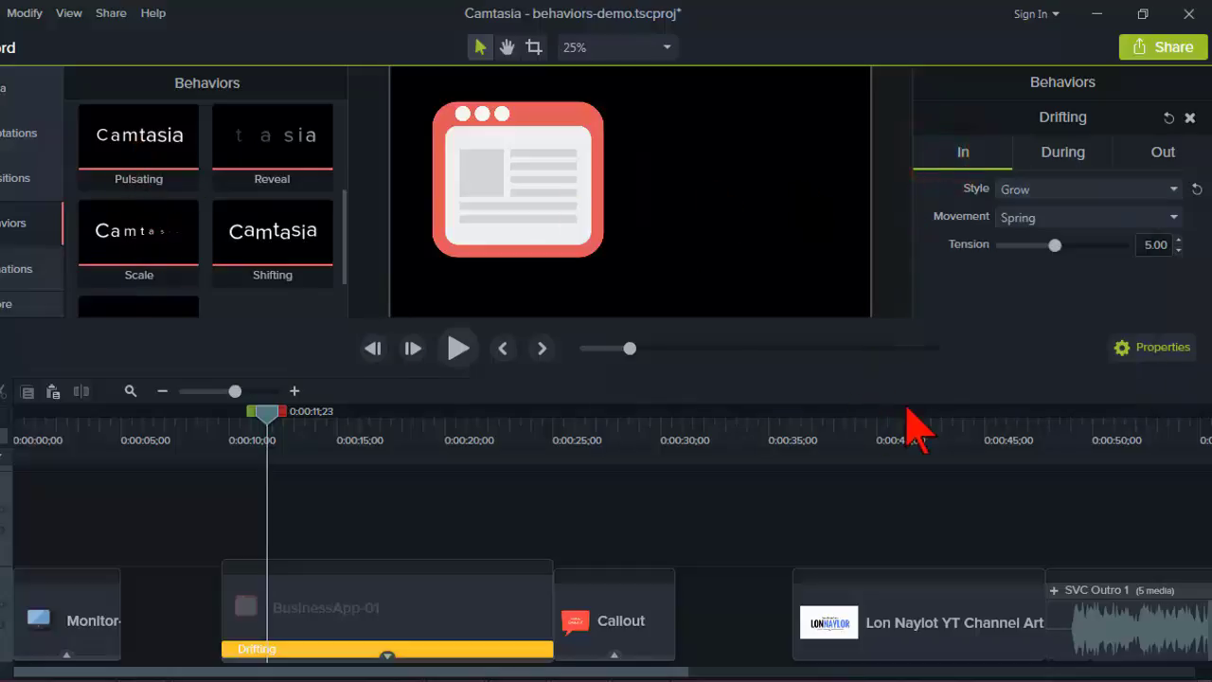